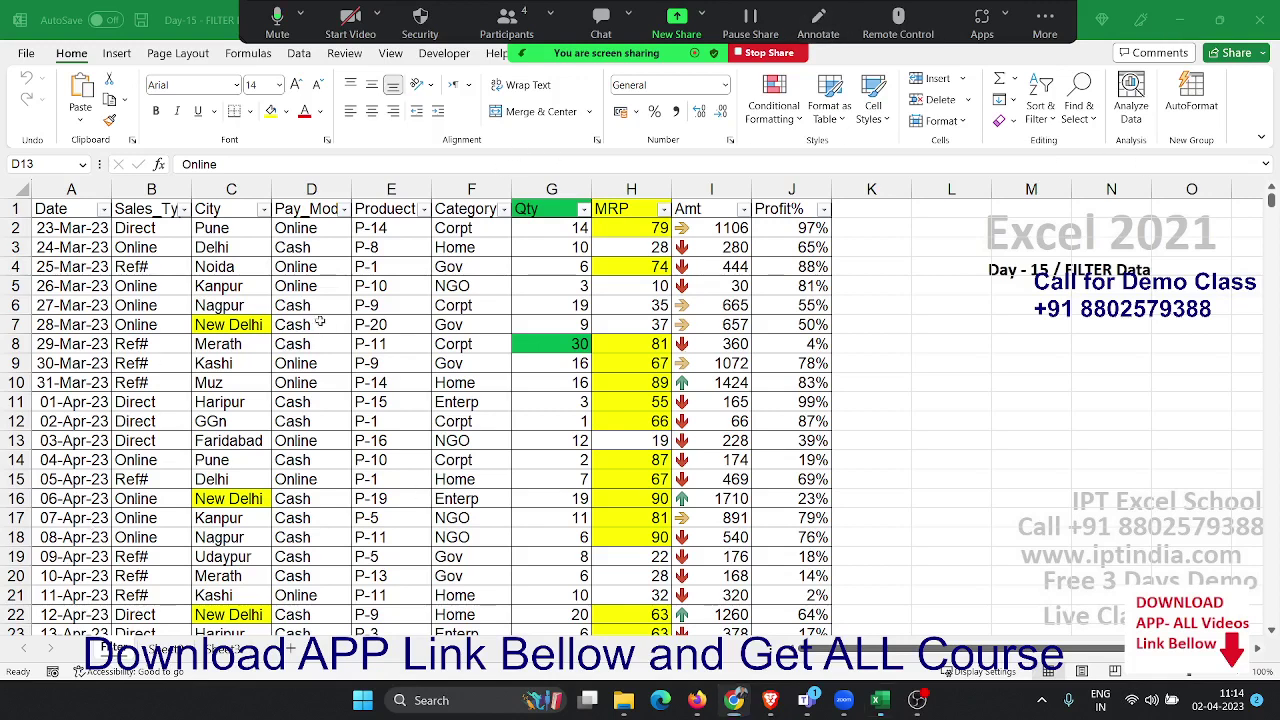
Filter Pay_Mode to Cash only and scroll through the 493 of 1018 matching records.
click(318, 284)
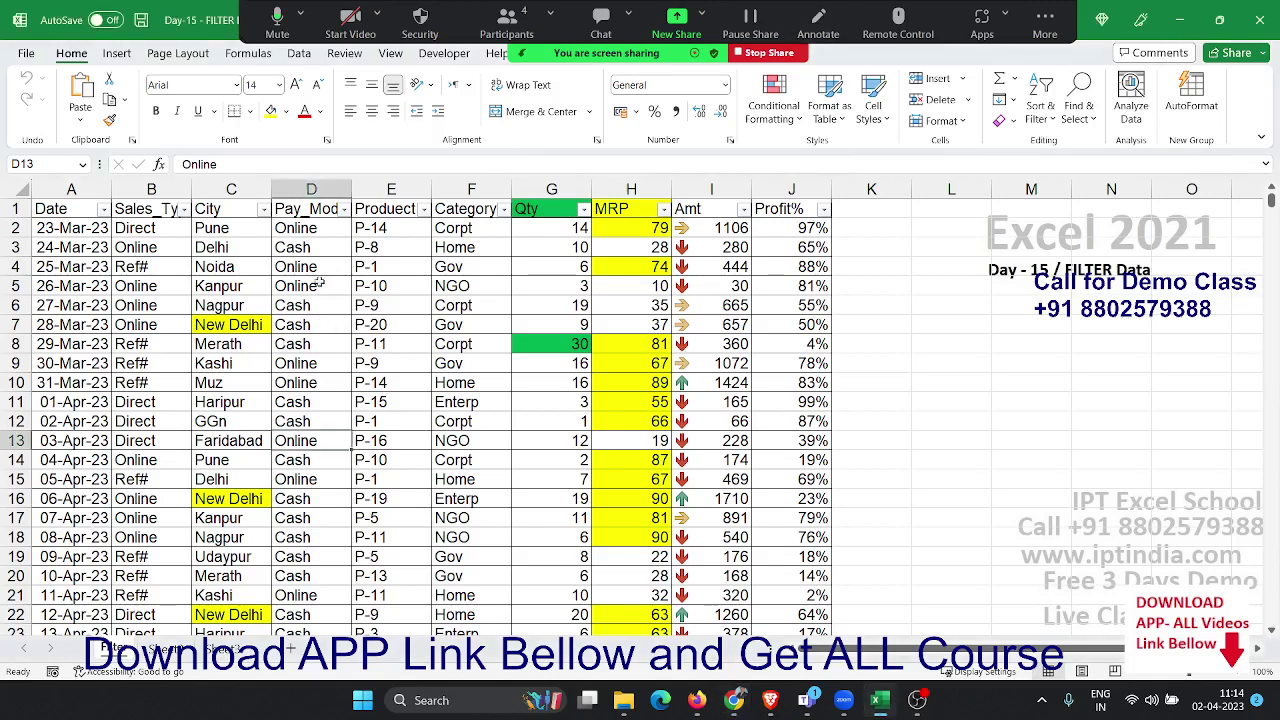
click(343, 208)
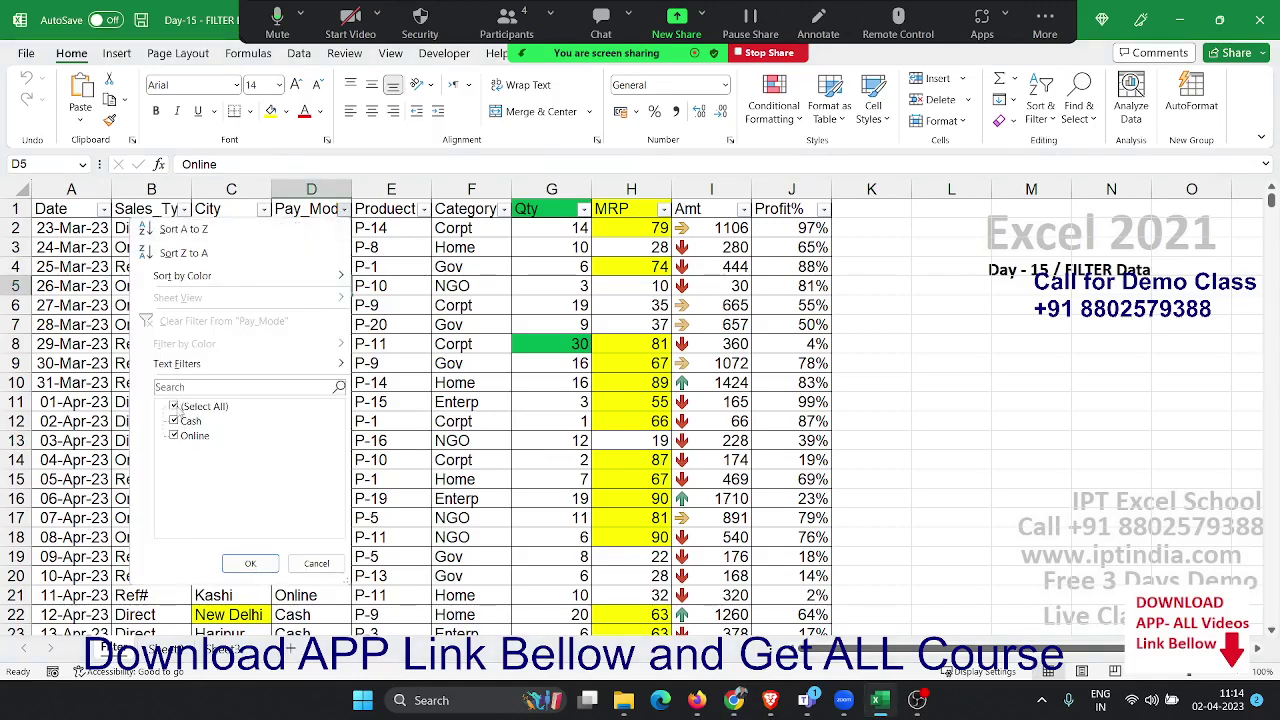
click(174, 406)
click(174, 421)
click(250, 563)
scroll(245, 539, down, 6)
scroll(324, 423, up, 1)
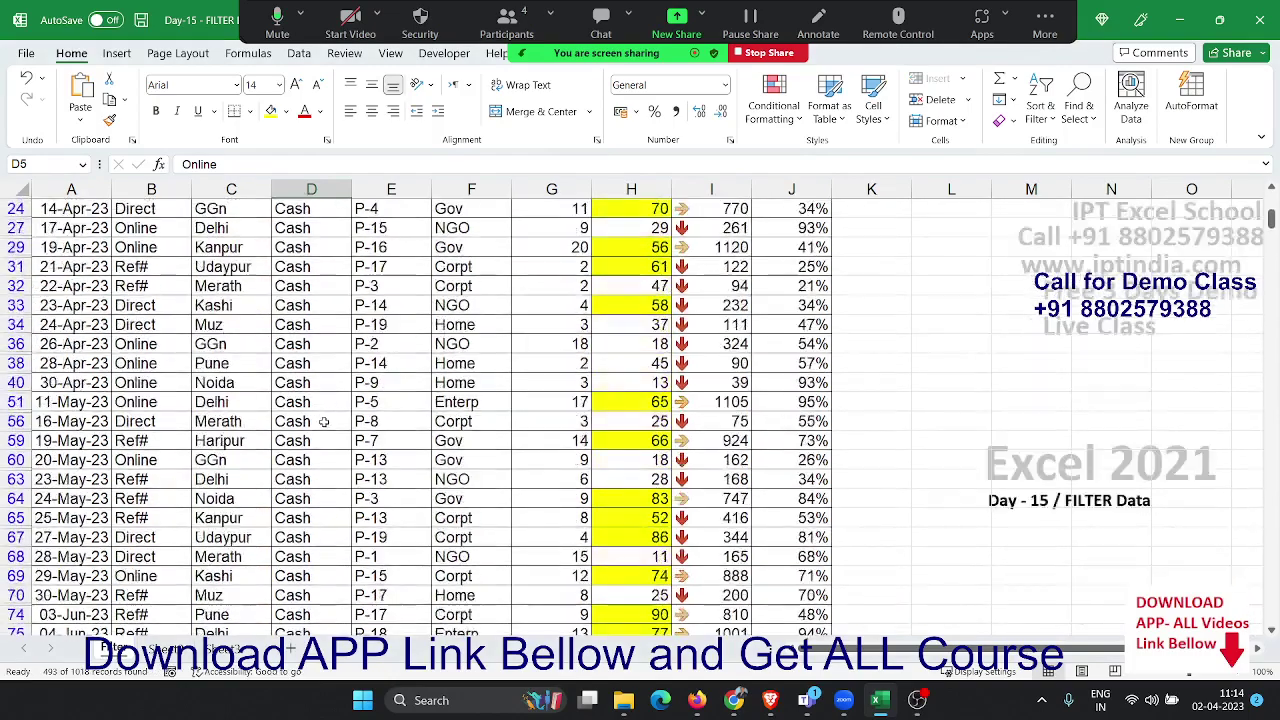
scroll(324, 423, up, 5)
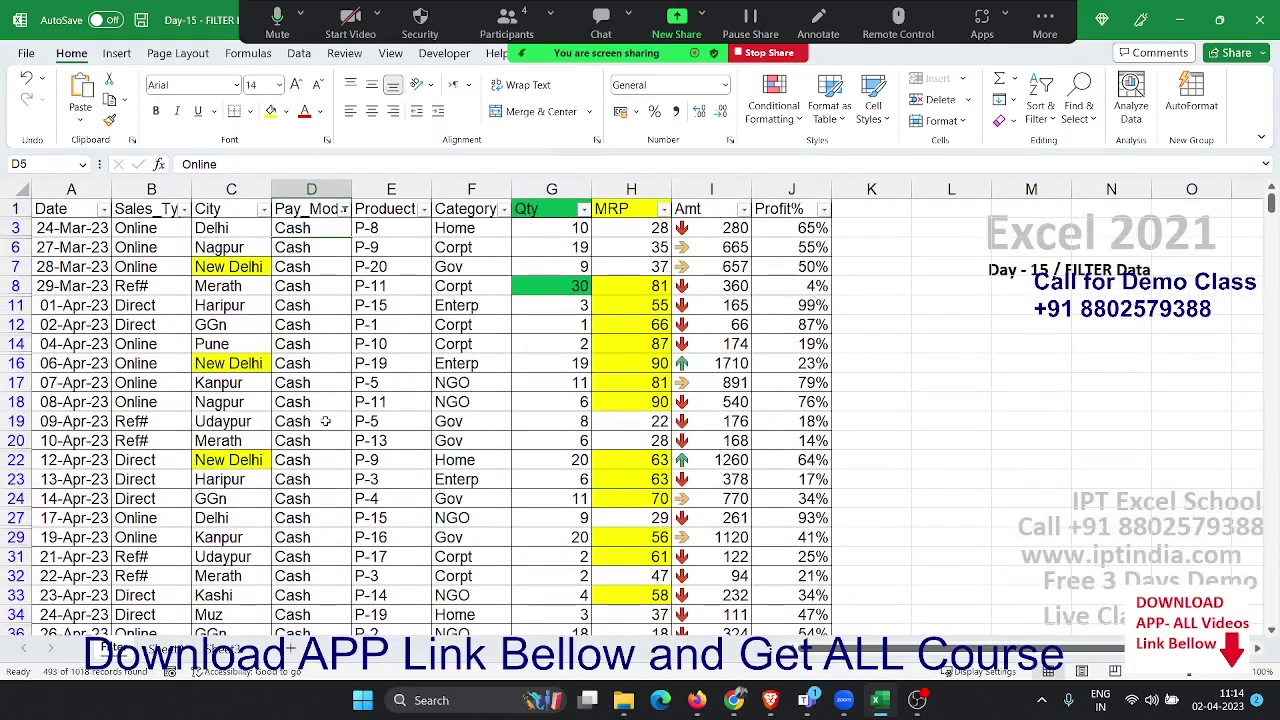
scroll(325, 421, down, 7)
scroll(325, 421, down, 15)
scroll(325, 421, down, 9)
scroll(325, 421, down, 9)
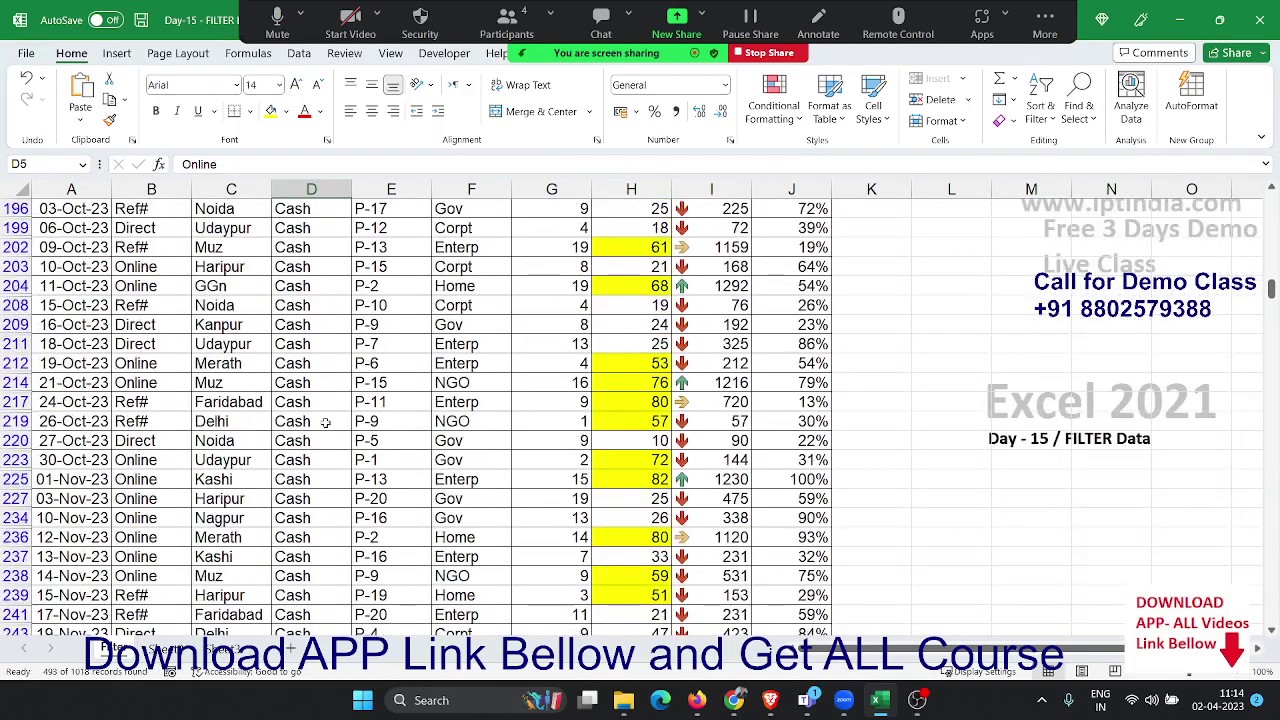
scroll(325, 421, up, 15)
scroll(325, 421, up, 13)
scroll(325, 421, up, 5)
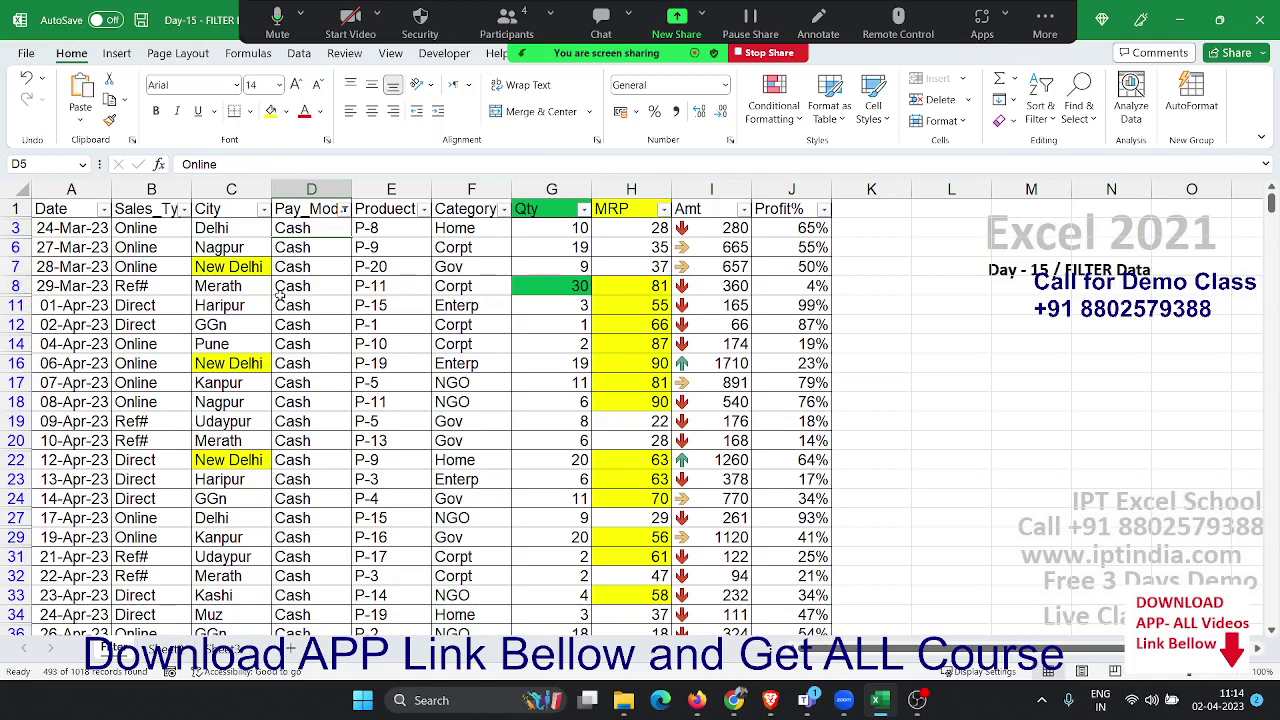
Remove the AutoFilter with Ctrl+Shift+L, then jump to the bottom and top of the Sales_Type data.
click(310, 284)
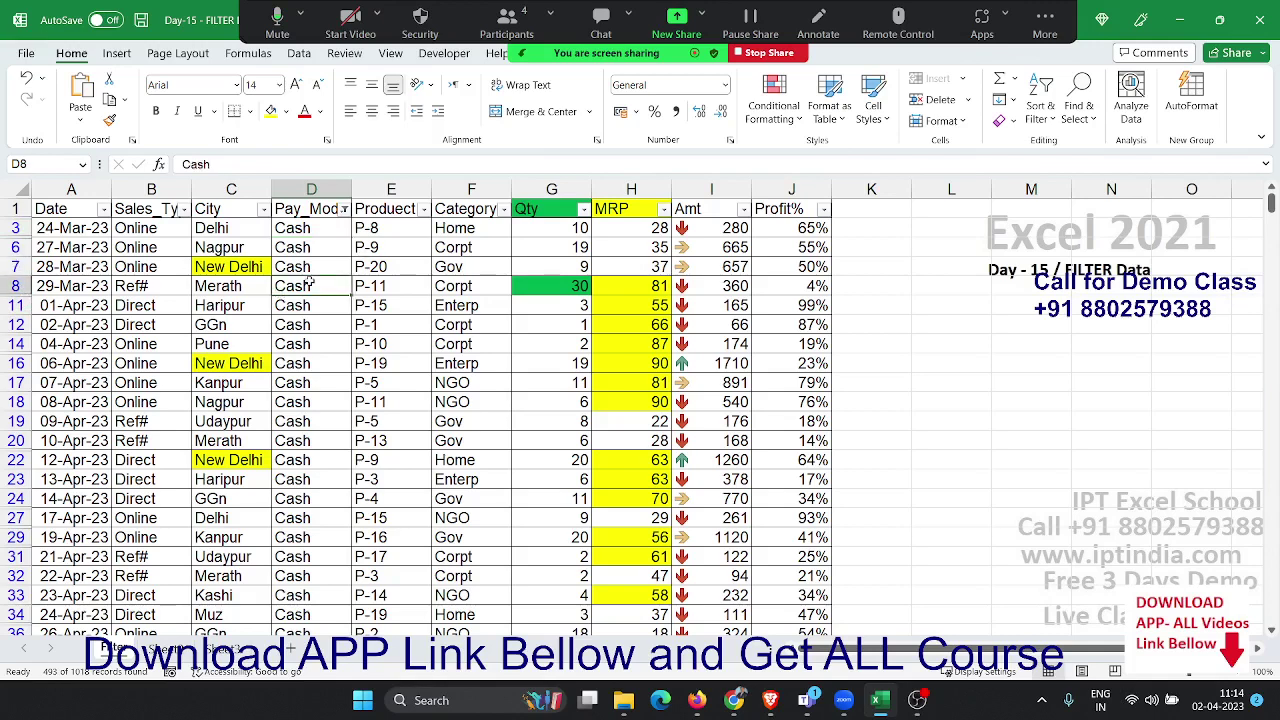
key(ctrl+shift+l)
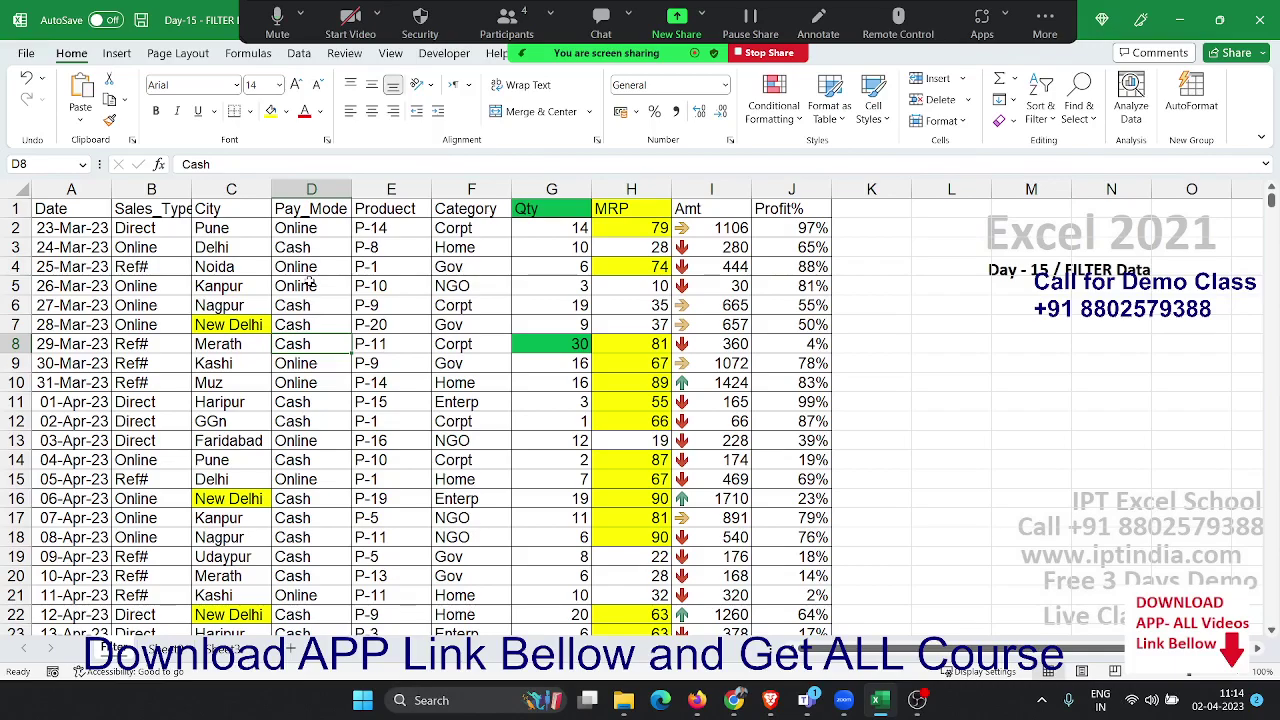
key(Left)
key(Left)
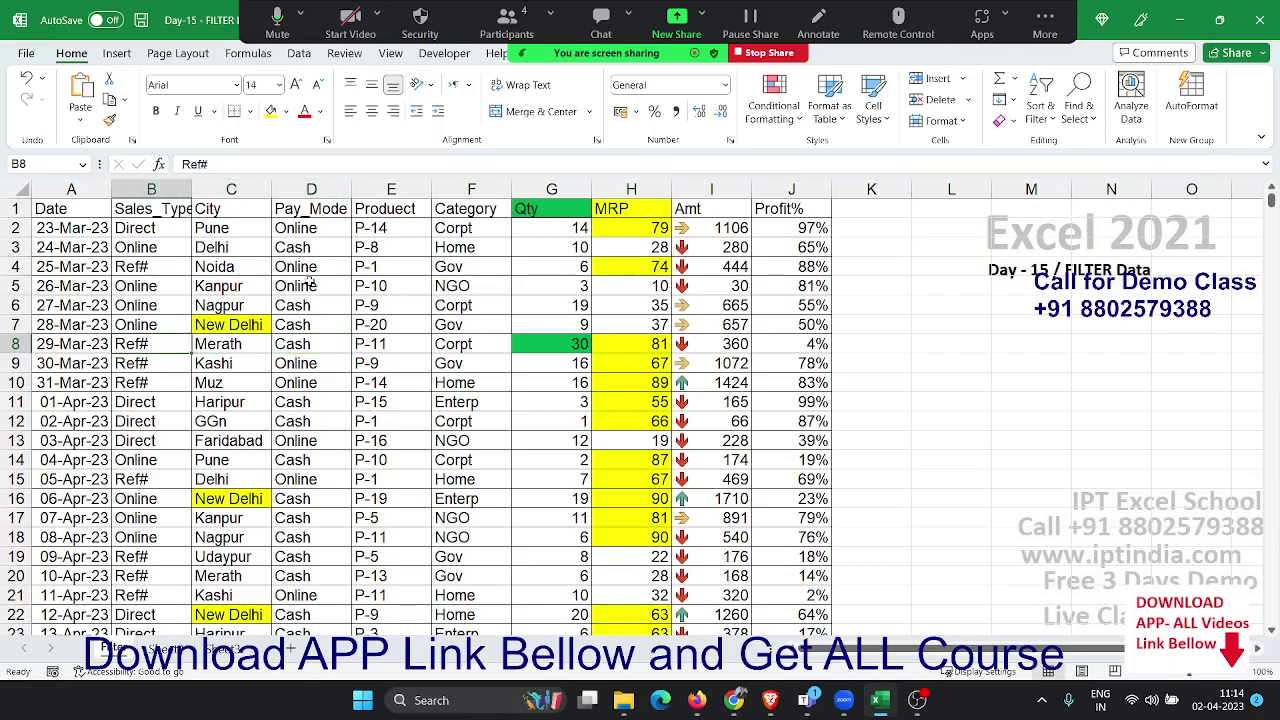
key(ctrl+Down)
key(ctrl+Up)
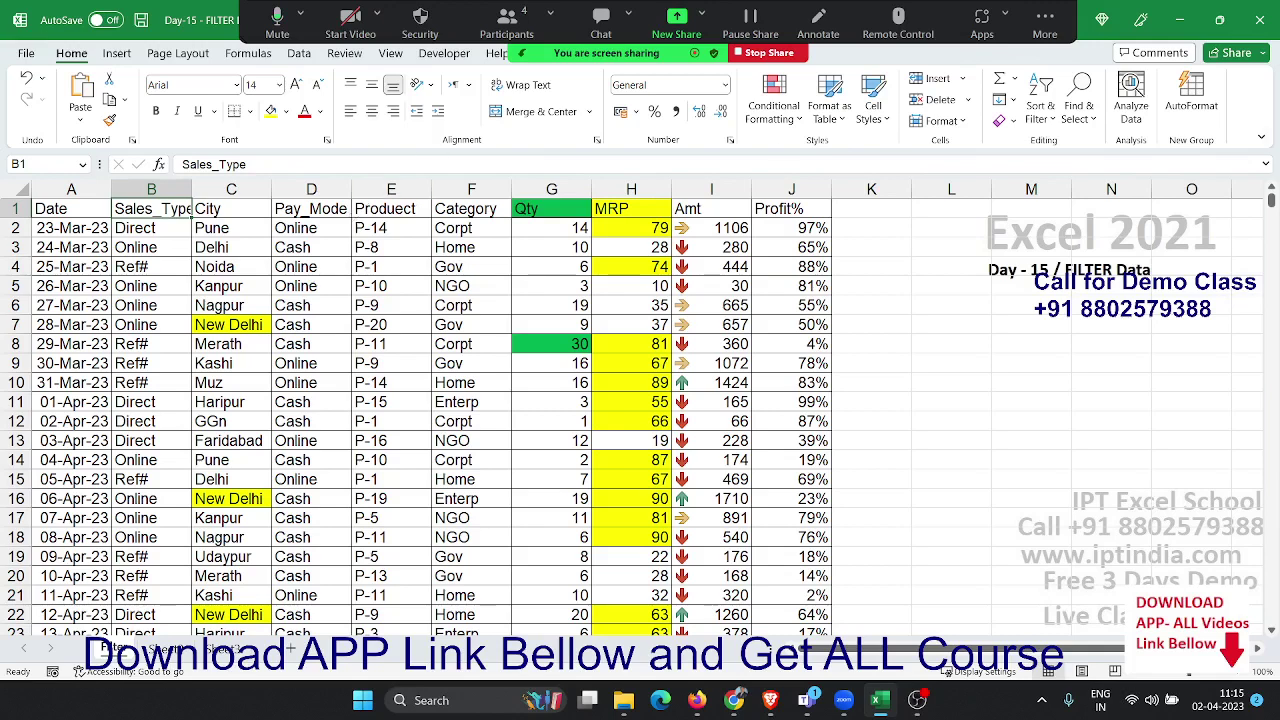
Turn filtering back on via Sort & Filter > Filter, then select the Pay_Mode column D.
click(1046, 118)
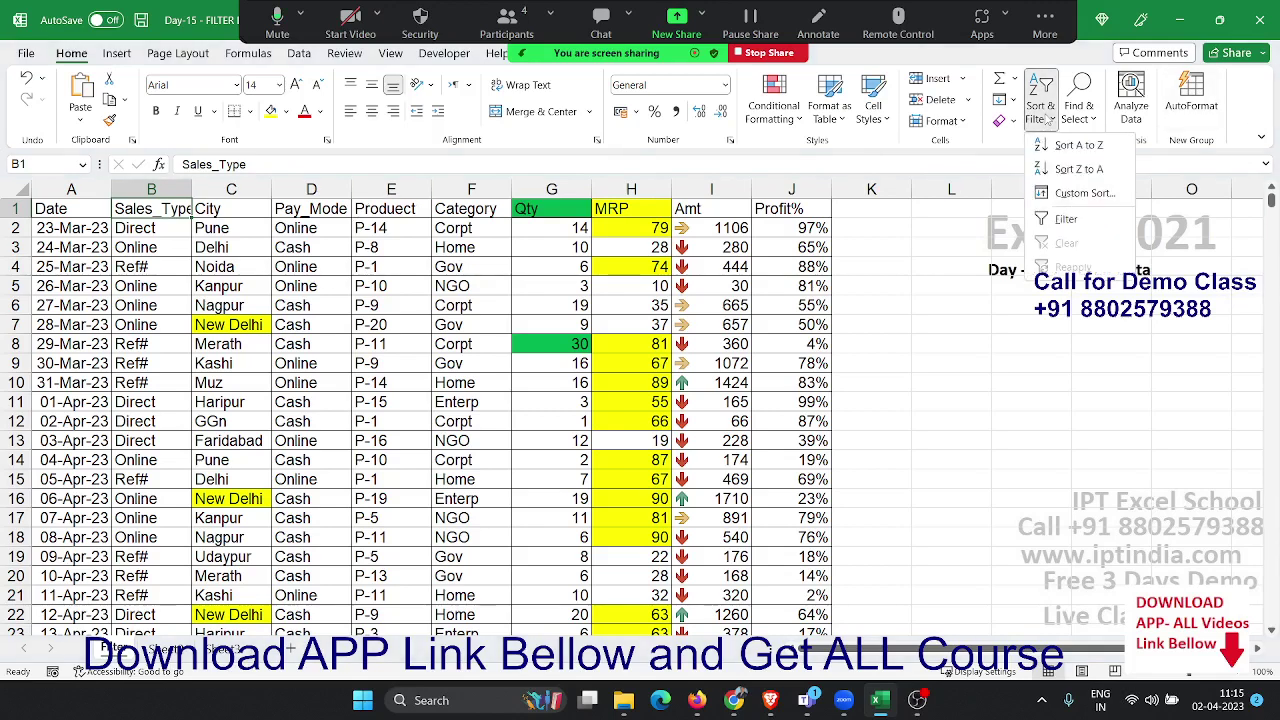
click(1066, 219)
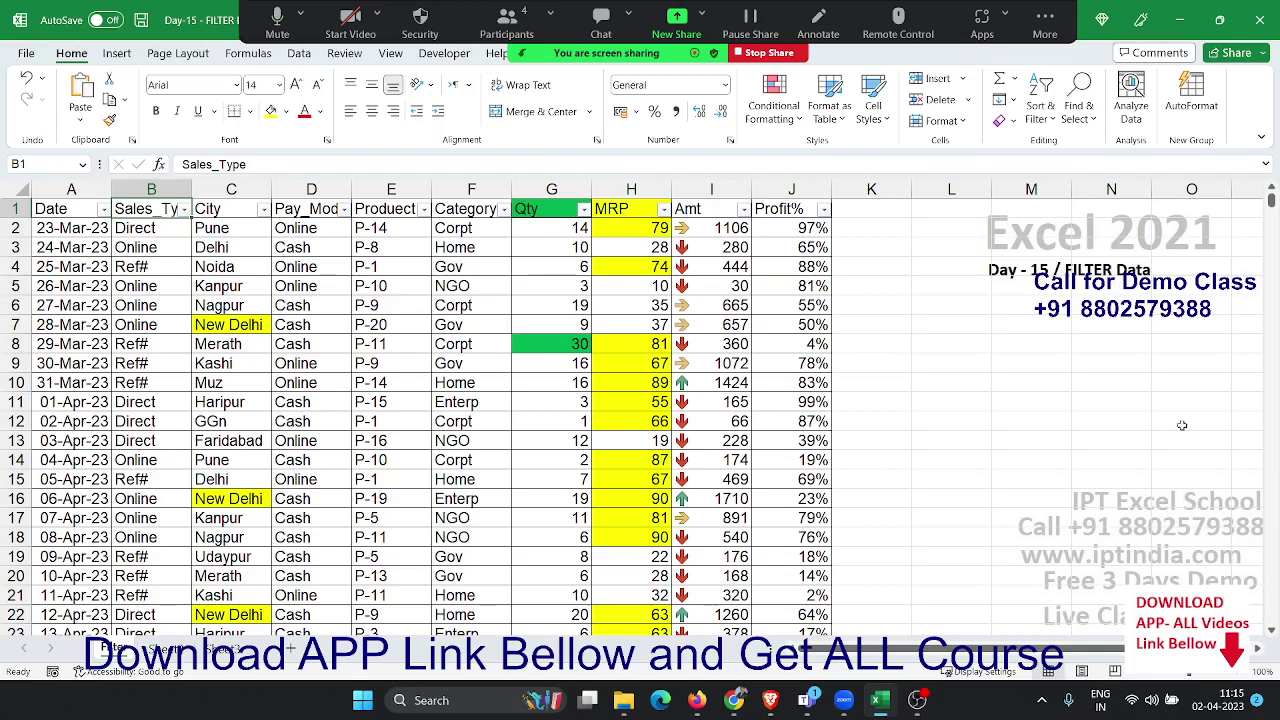
click(440, 322)
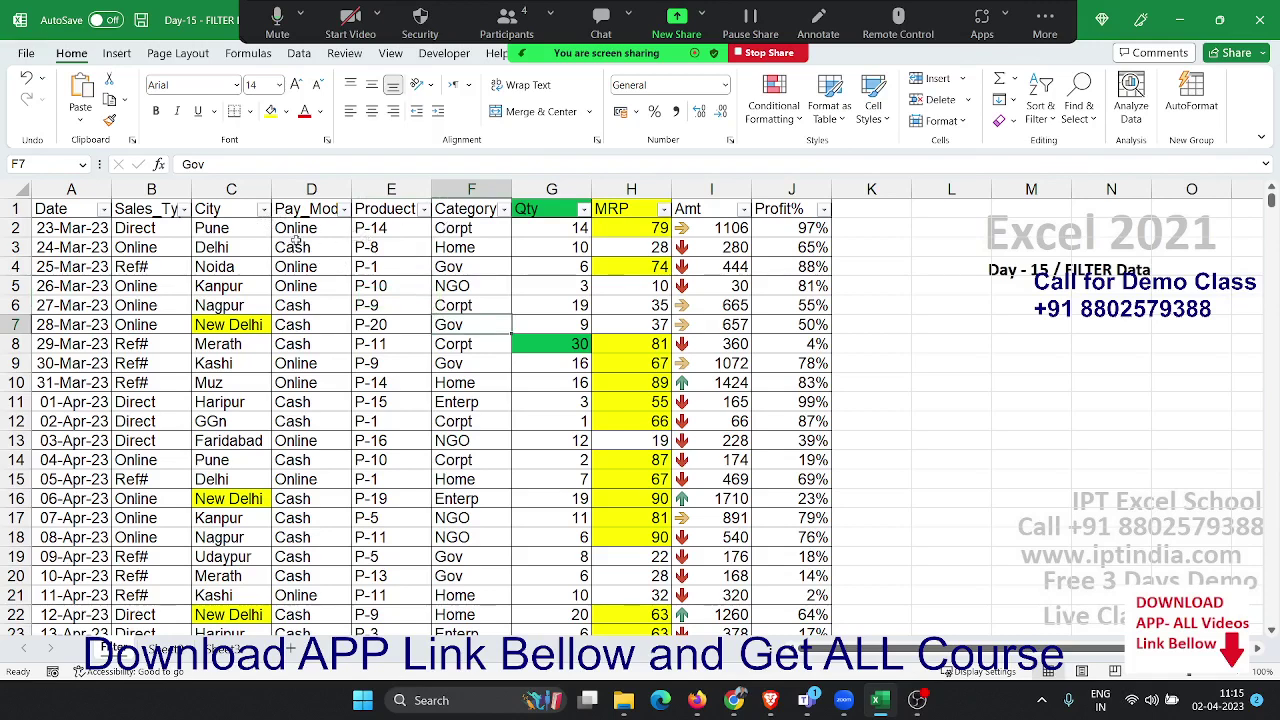
click(313, 189)
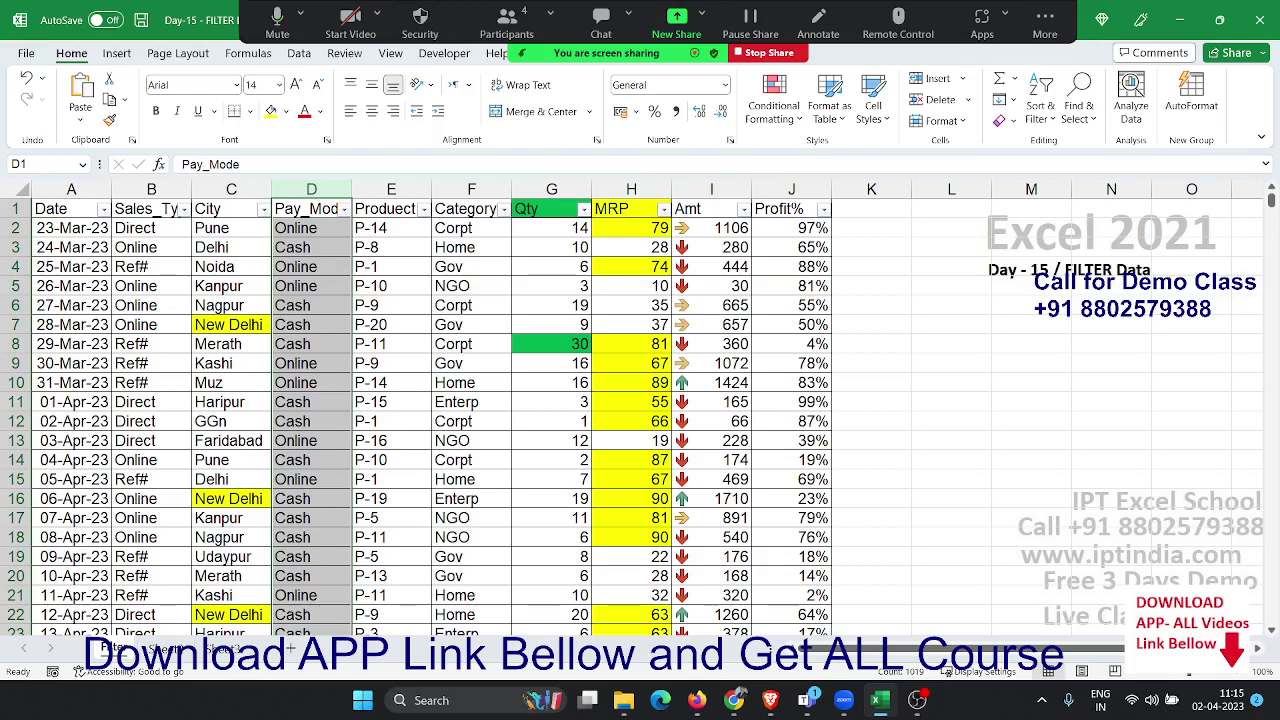
Try unticking Online and Cash in the Pay_Mode filter, then cancel without changing it.
click(315, 309)
click(343, 209)
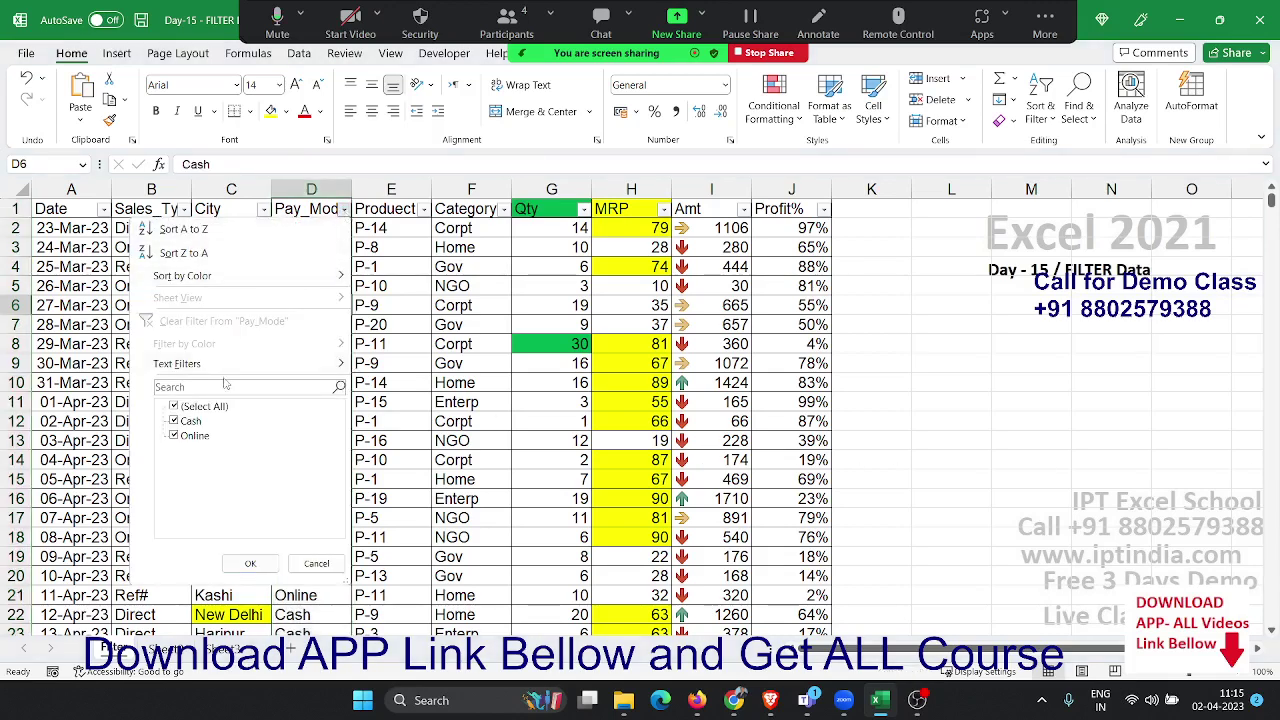
click(190, 421)
click(194, 436)
click(188, 422)
click(185, 422)
click(318, 565)
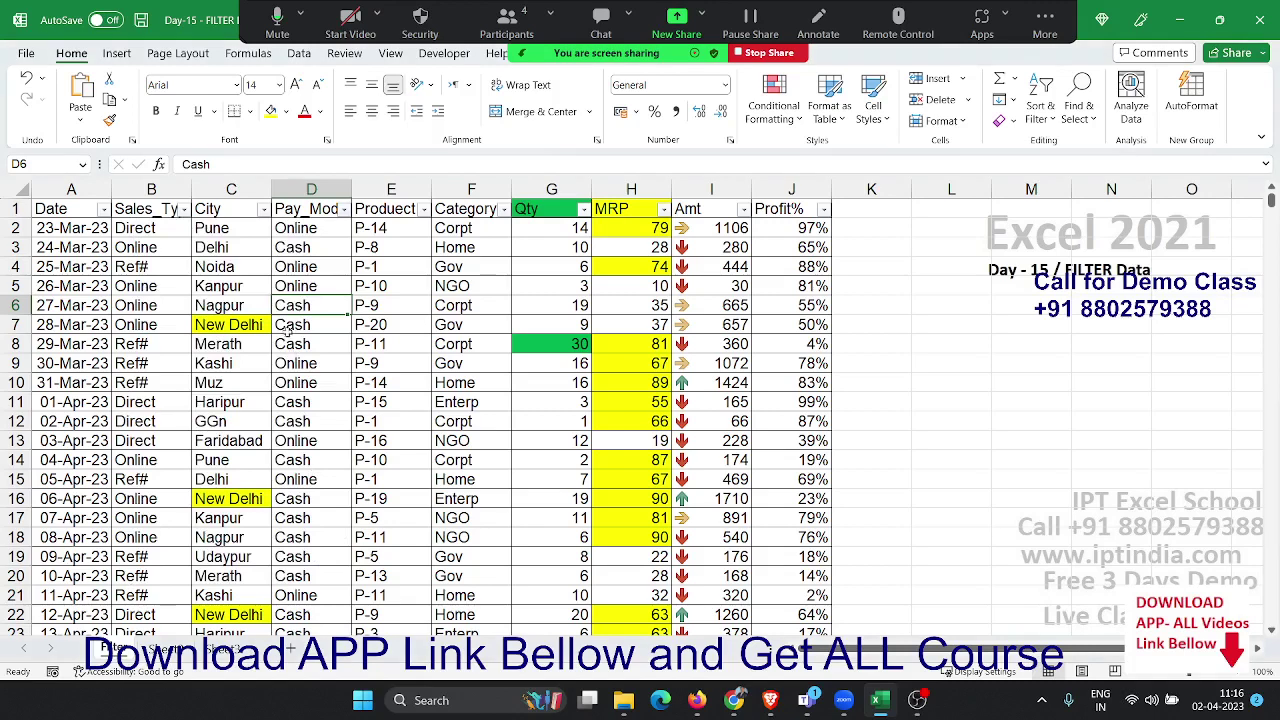
Filter City to yellow-filled New Delhi cells, then clear the City filter and reopen its list.
click(263, 209)
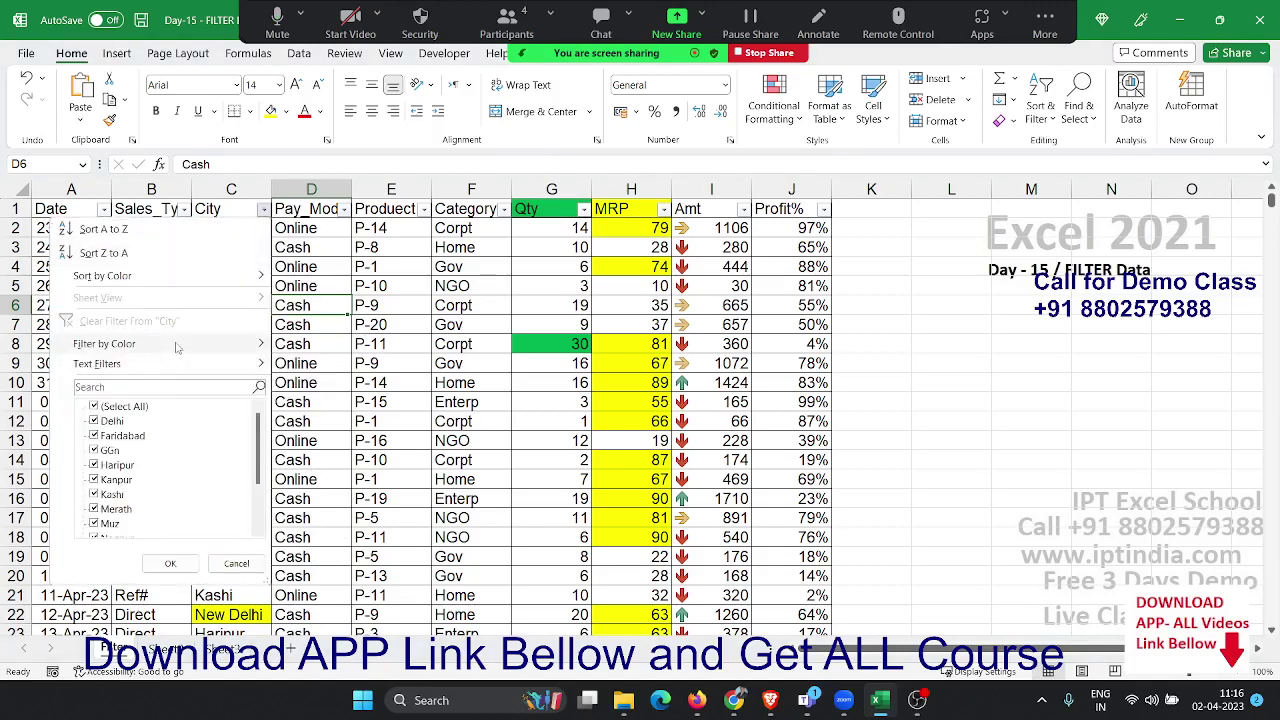
mouse_move(104, 343)
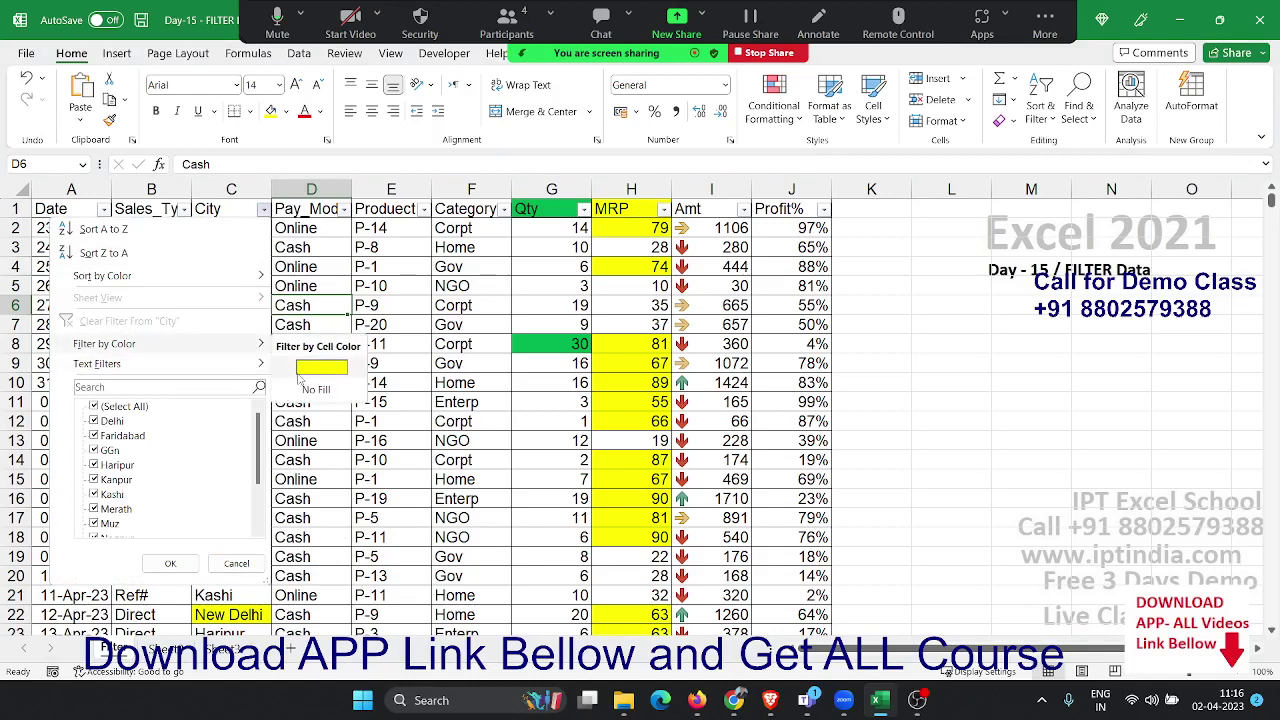
click(305, 368)
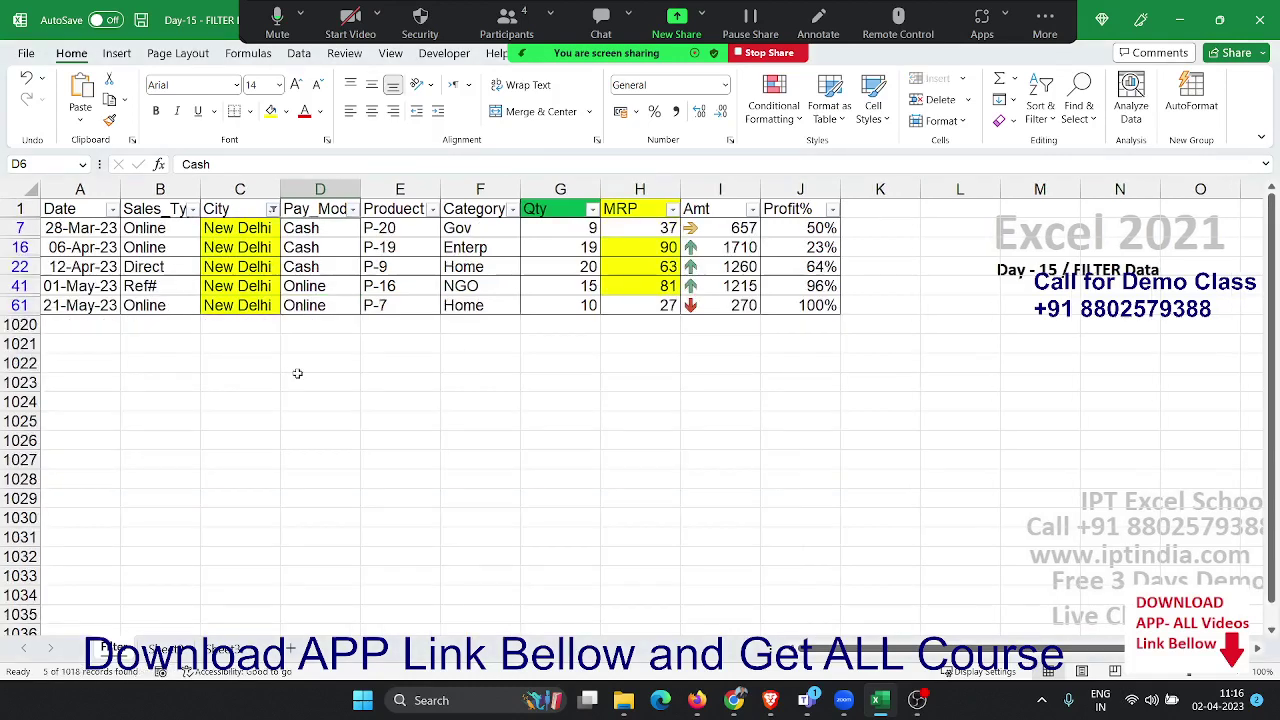
click(273, 209)
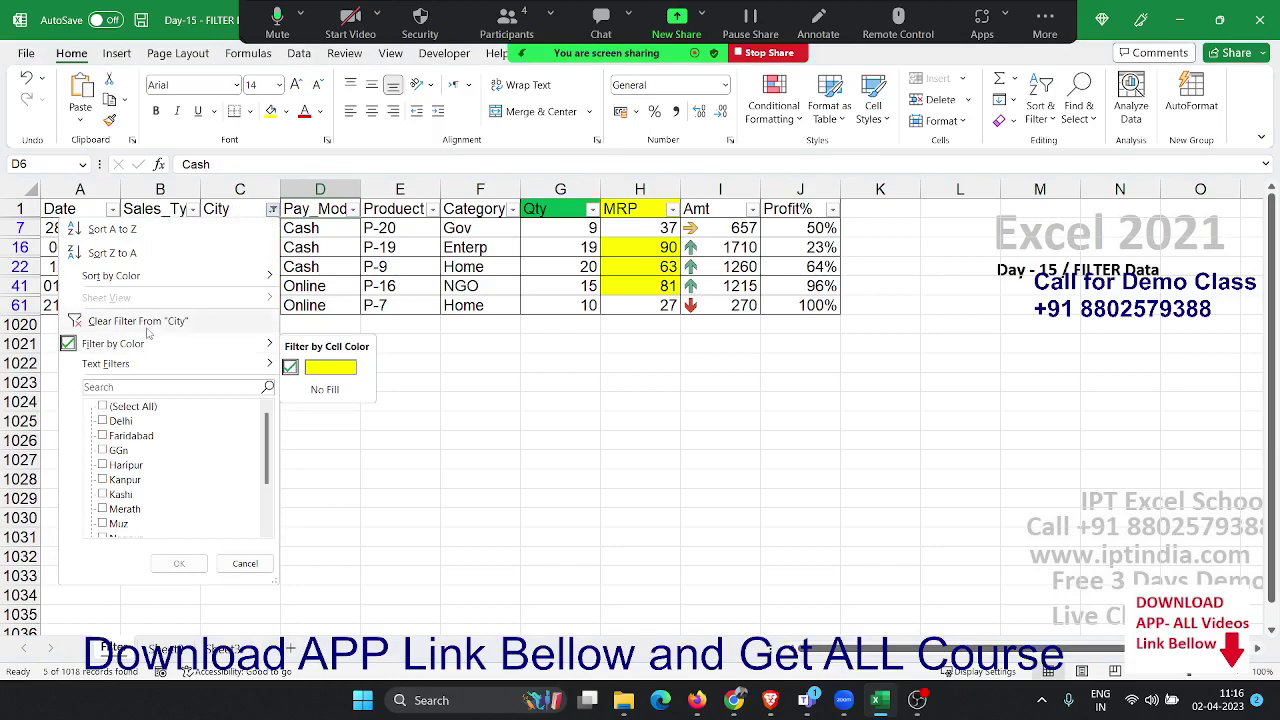
click(140, 321)
click(264, 209)
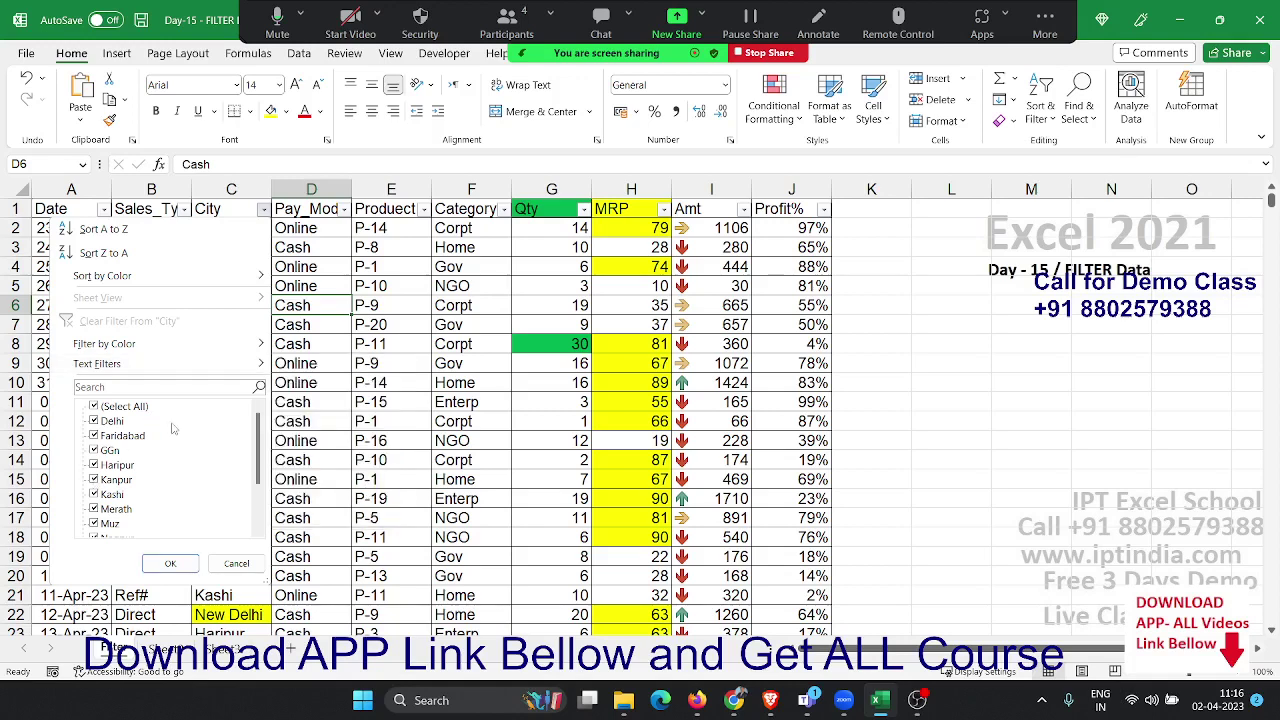
mouse_move(105, 363)
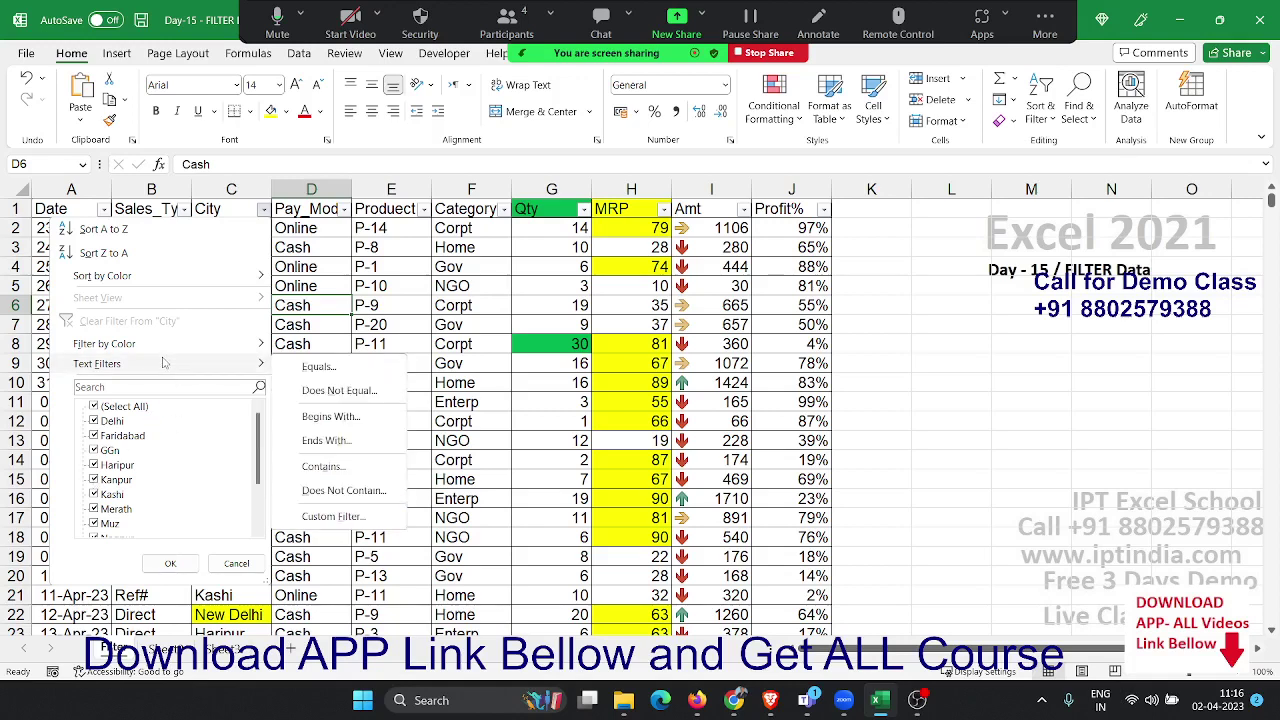
Apply a City equals 'Muz' text filter, showing 84 of 1018 records.
click(317, 366)
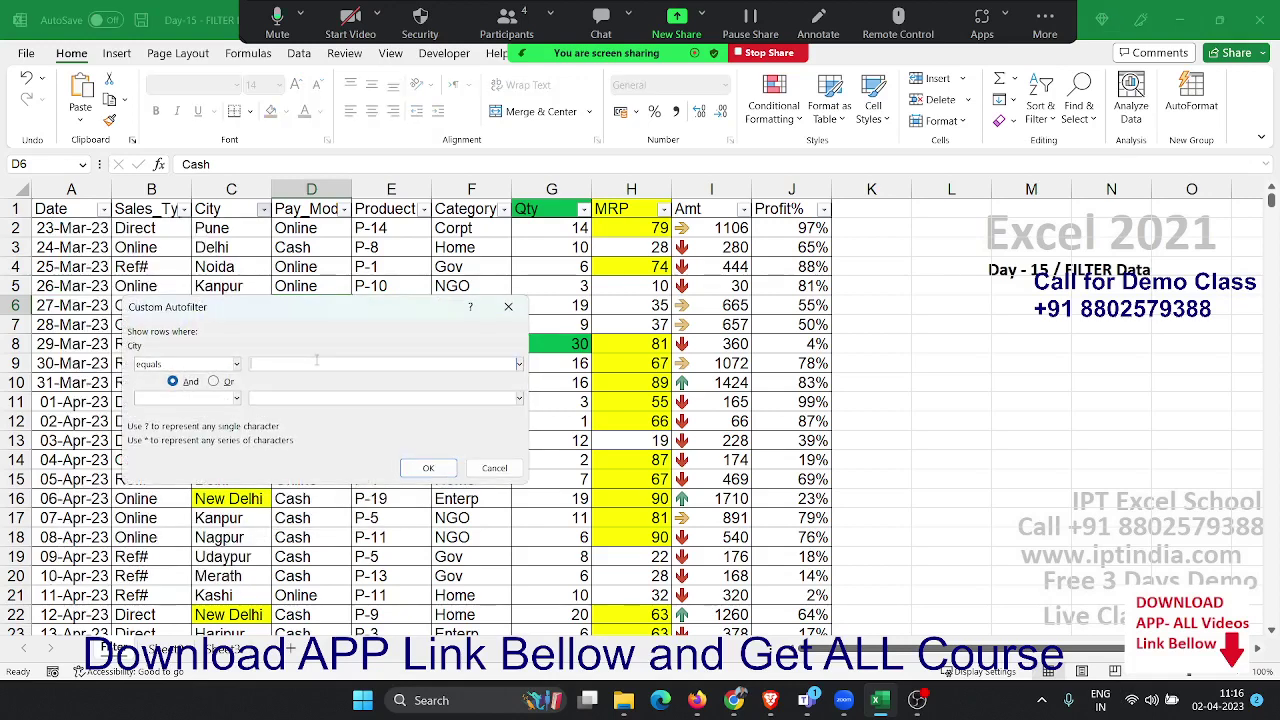
text(Muz)
click(428, 467)
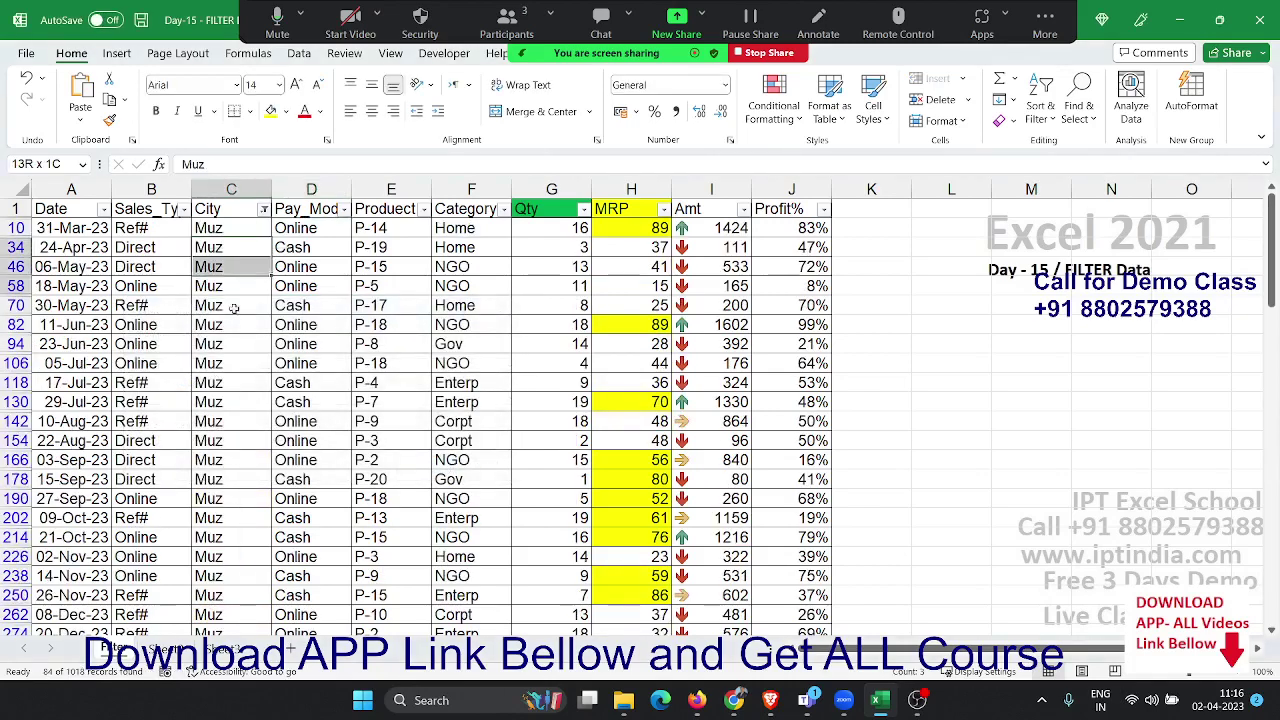
drag(227, 247, 230, 498)
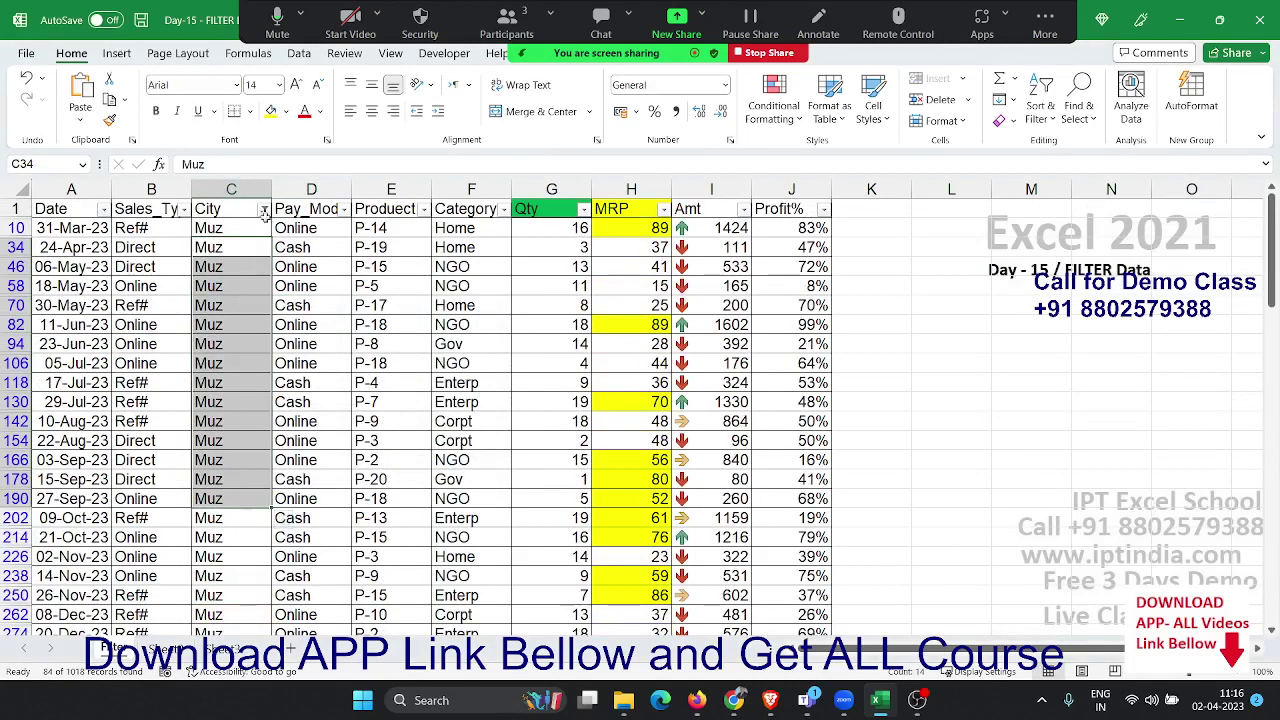
click(264, 209)
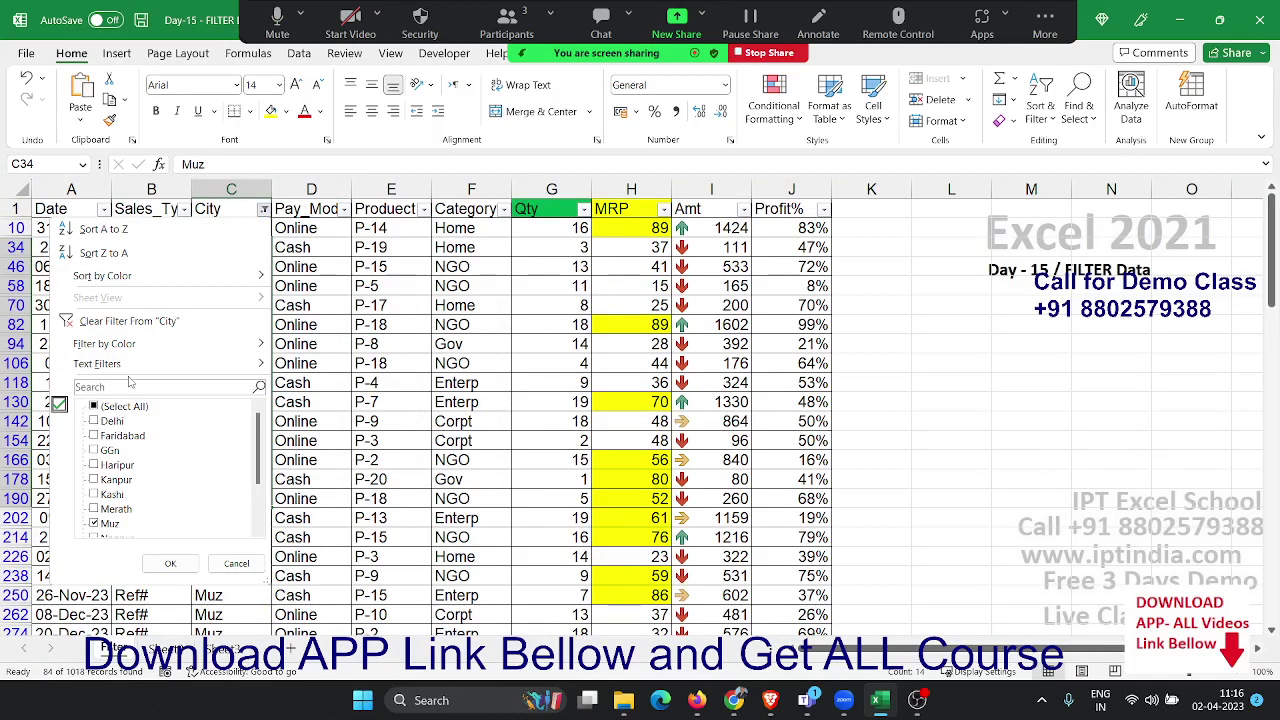
mouse_move(97, 364)
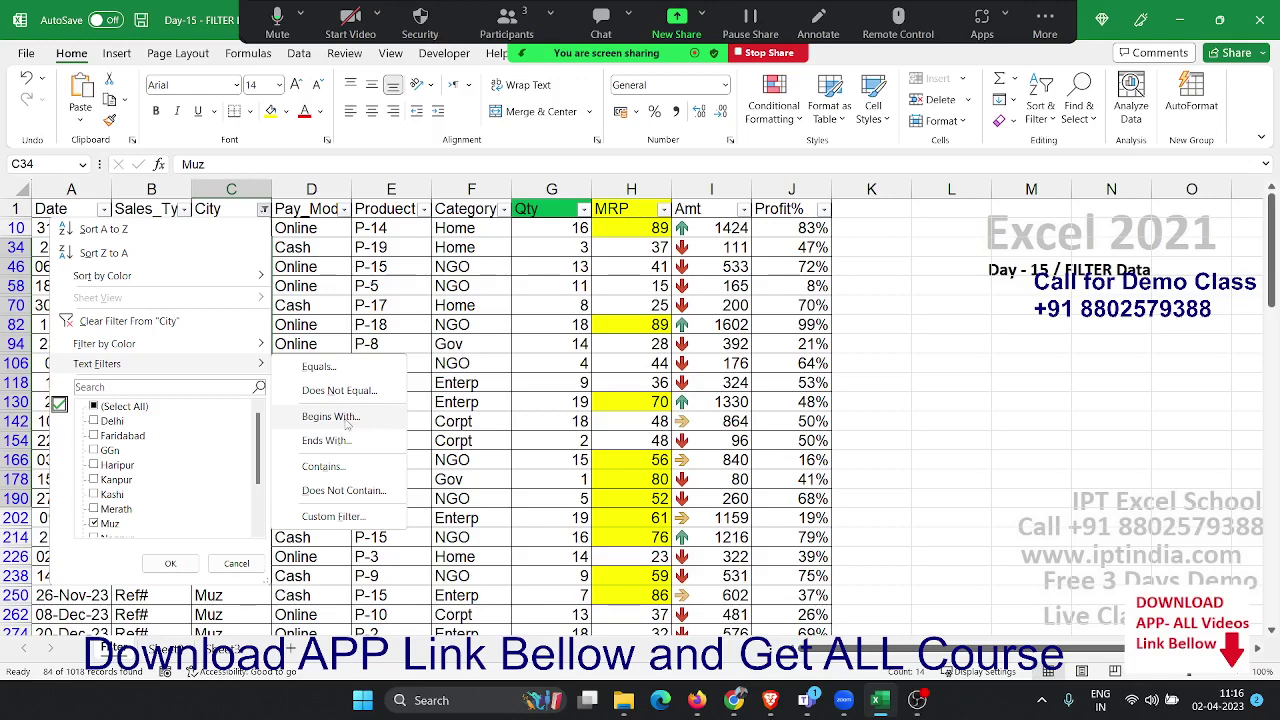
Filter City to entries containing 'Delhi', finding 90 of 1018 records.
click(322, 466)
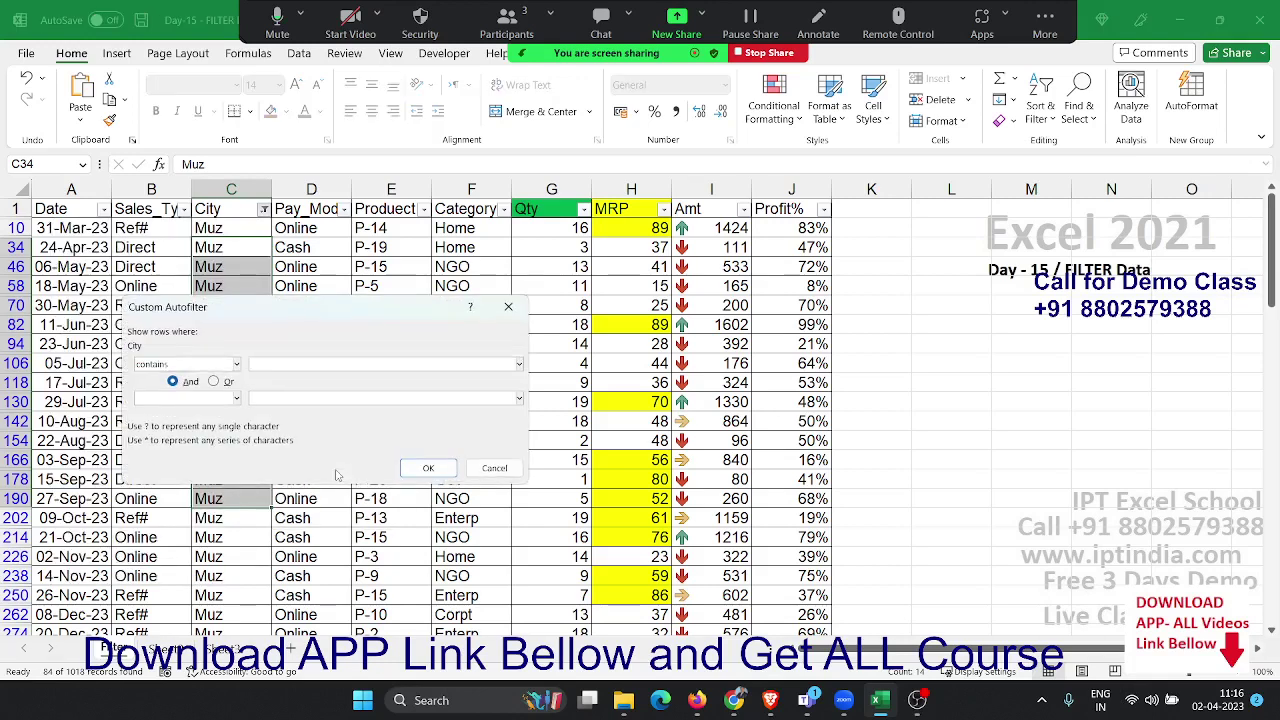
text(De)
text(lhi)
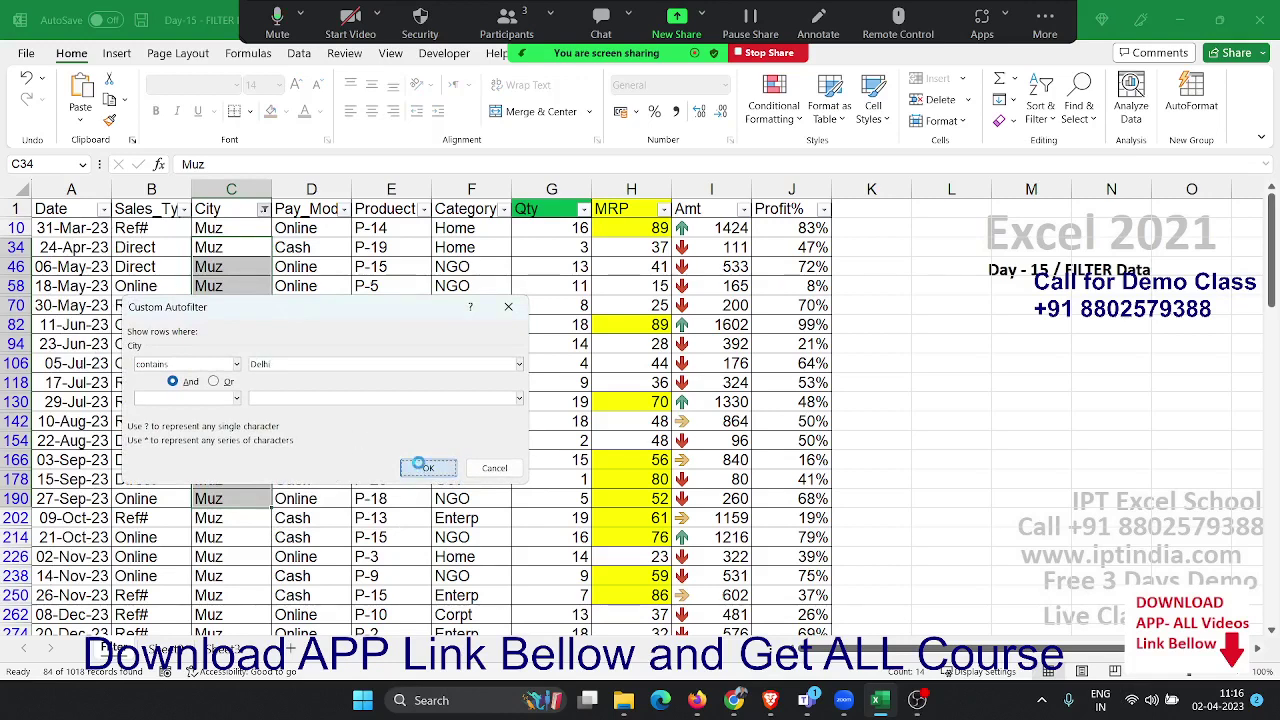
click(428, 467)
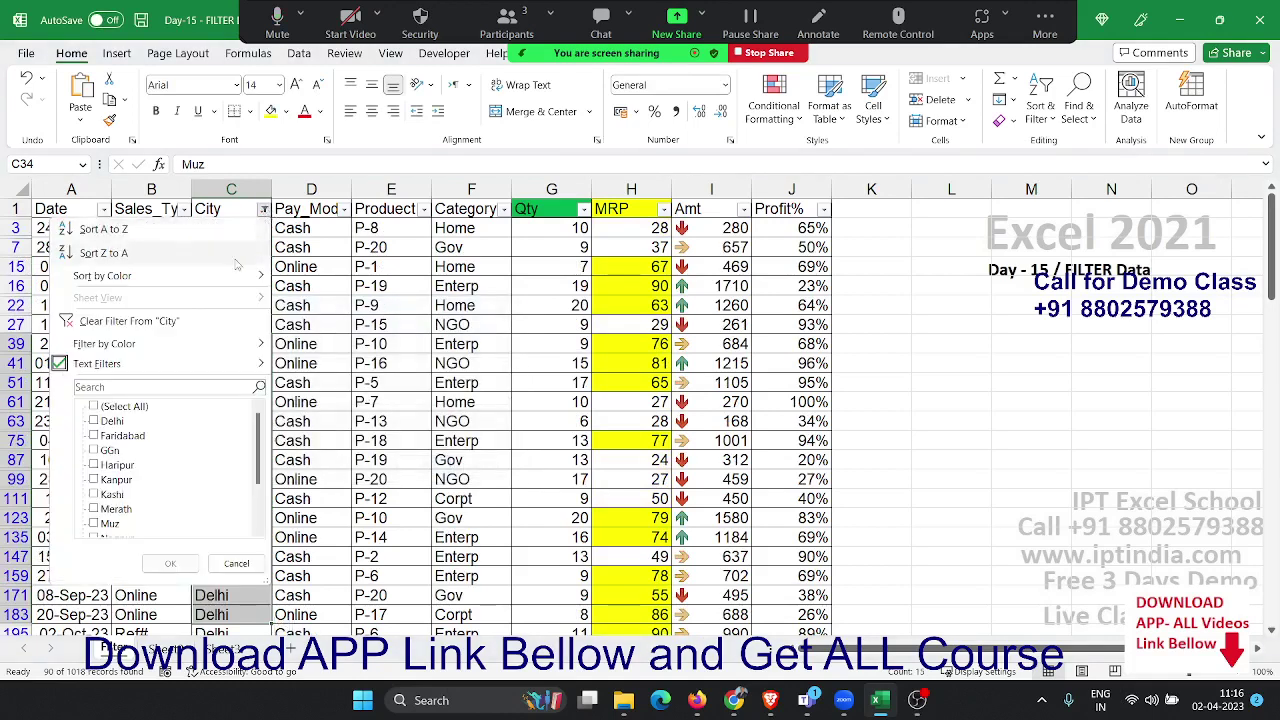
Clear the City filter so all rows show, then close the City list unchanged.
click(263, 209)
click(130, 321)
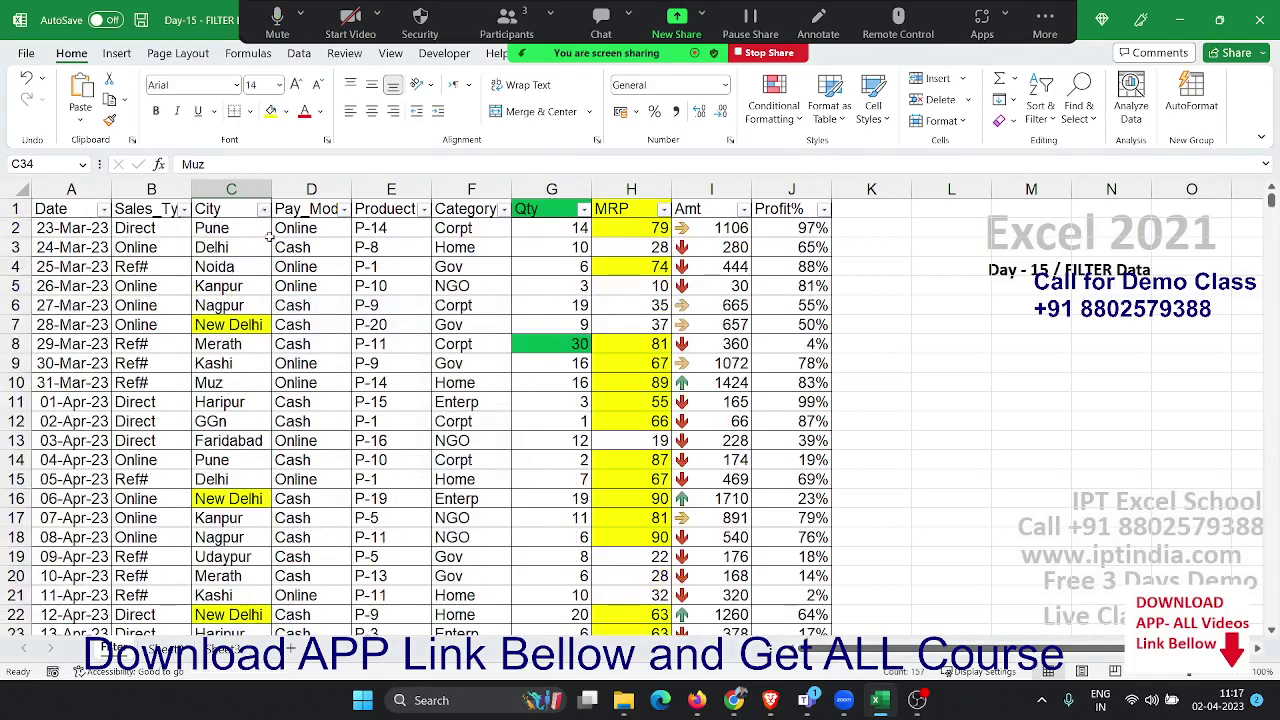
click(263, 209)
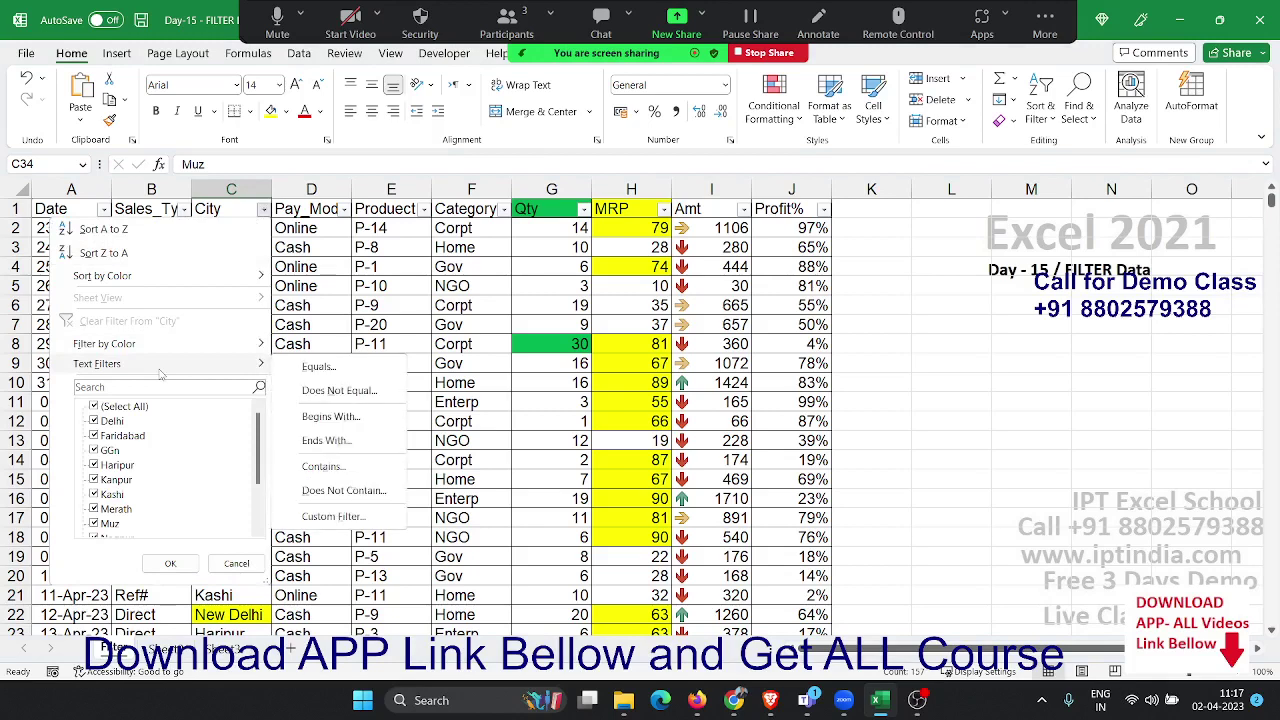
mouse_move(160, 363)
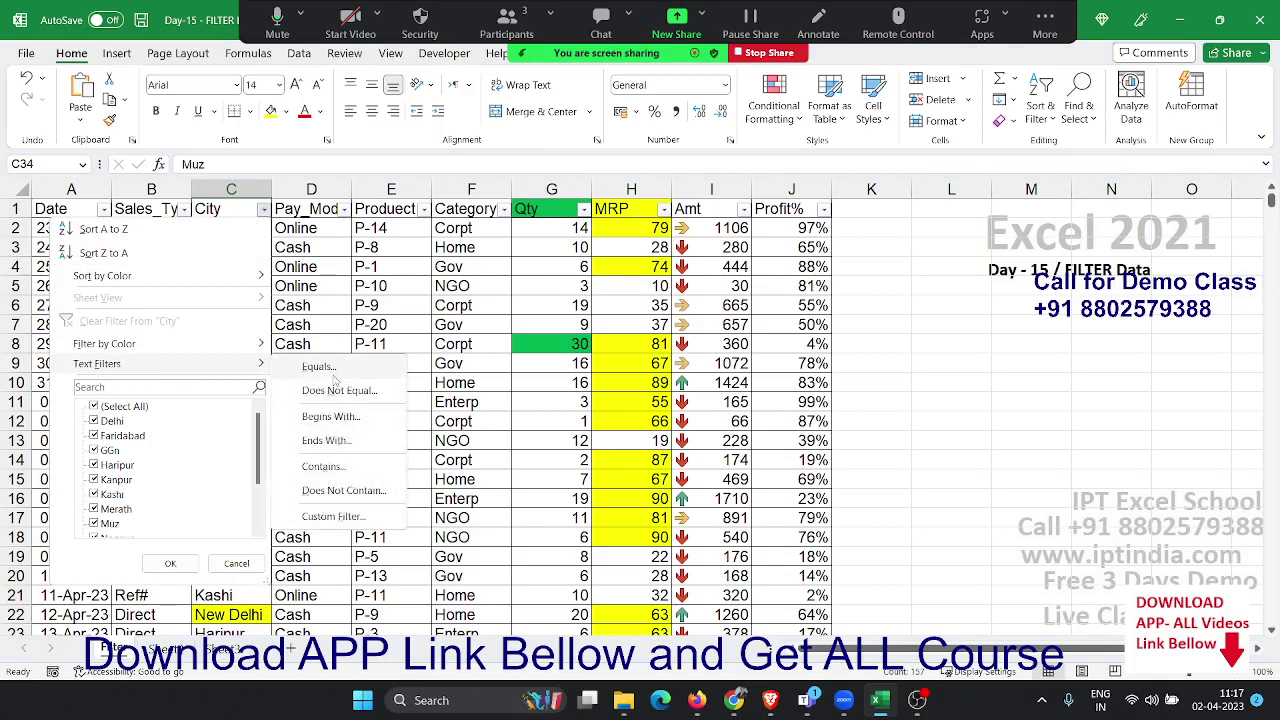
click(338, 224)
Select the first Qty value and bring up the Qty column's number filter choices.
click(567, 228)
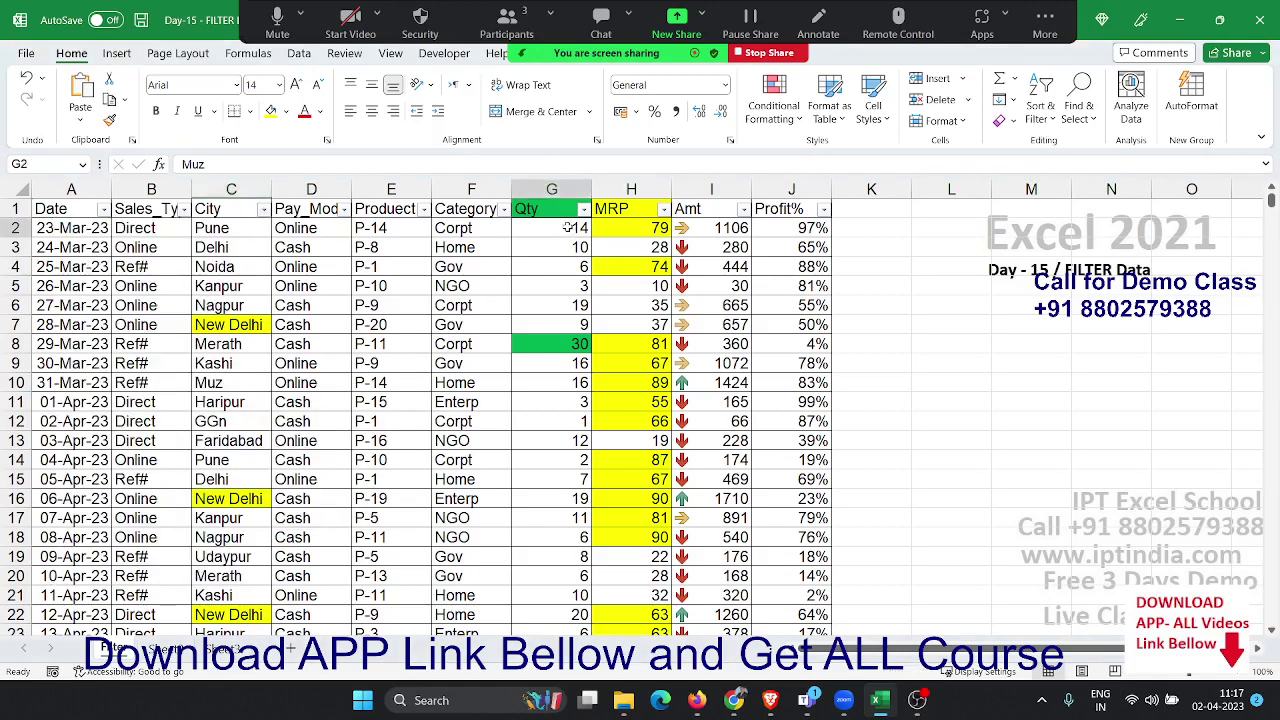
click(583, 209)
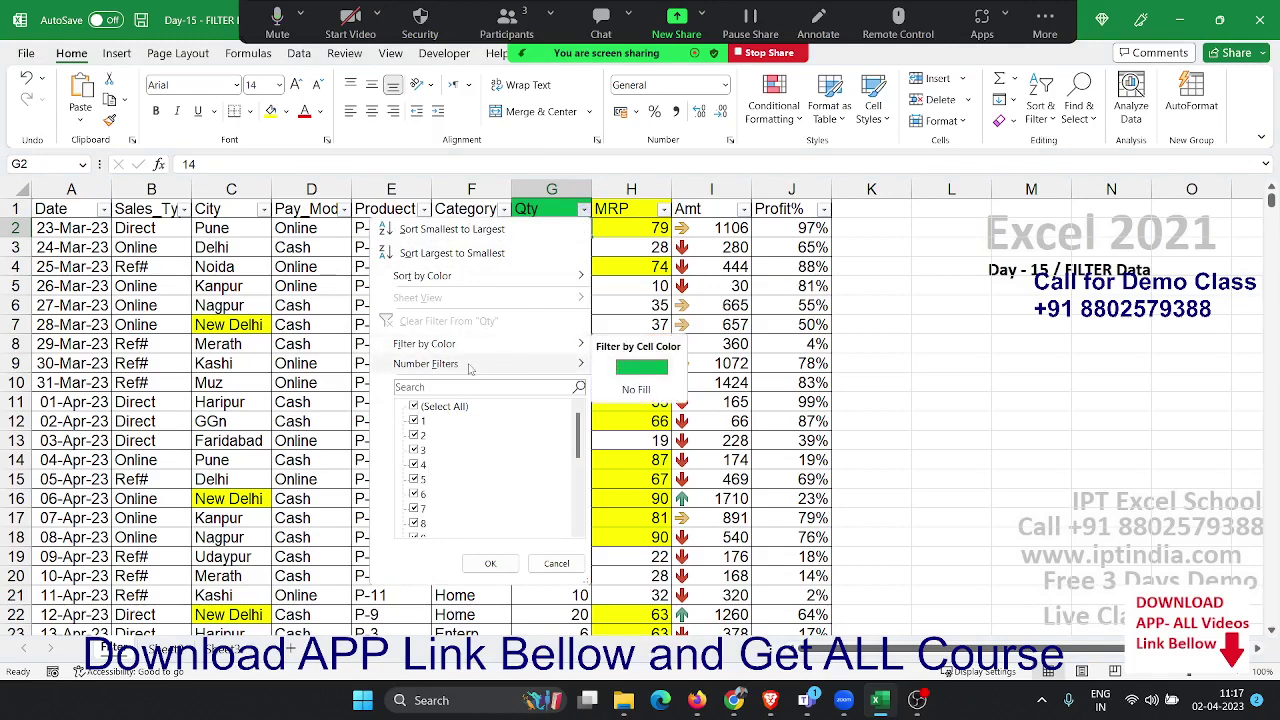
mouse_move(425, 363)
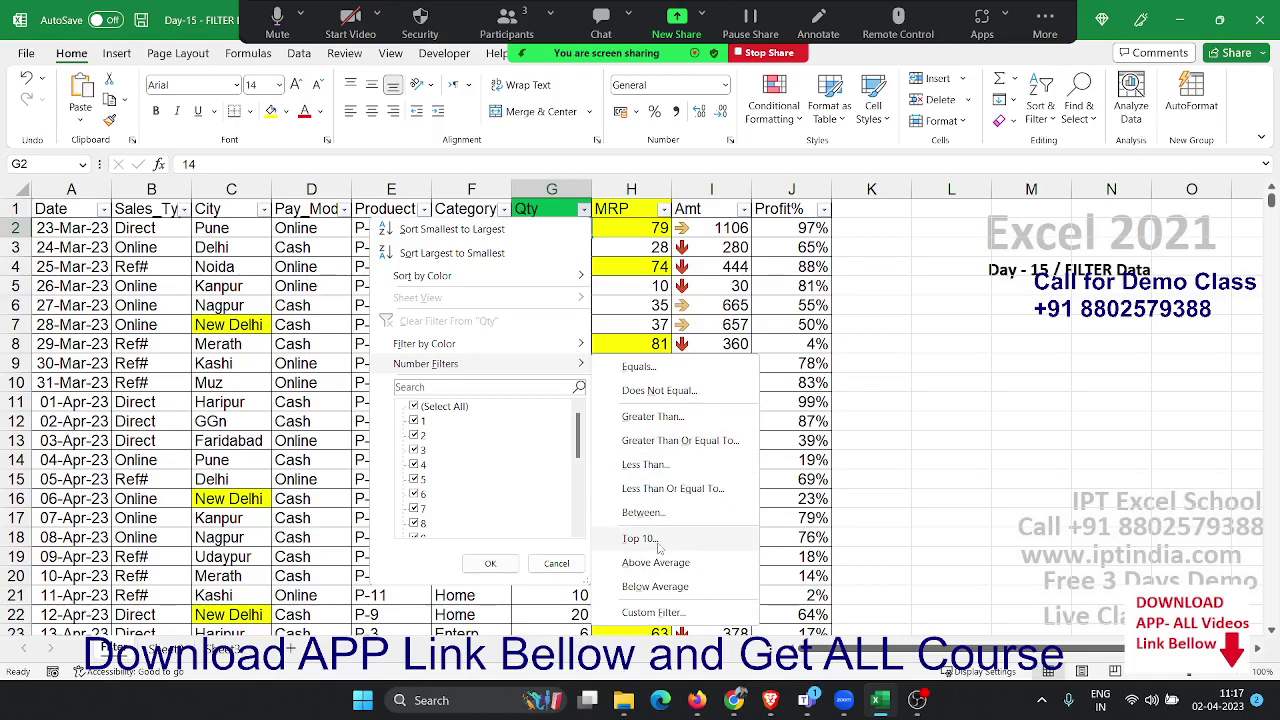
Apply a Top 10 number filter on Qty and scroll through the results.
click(658, 542)
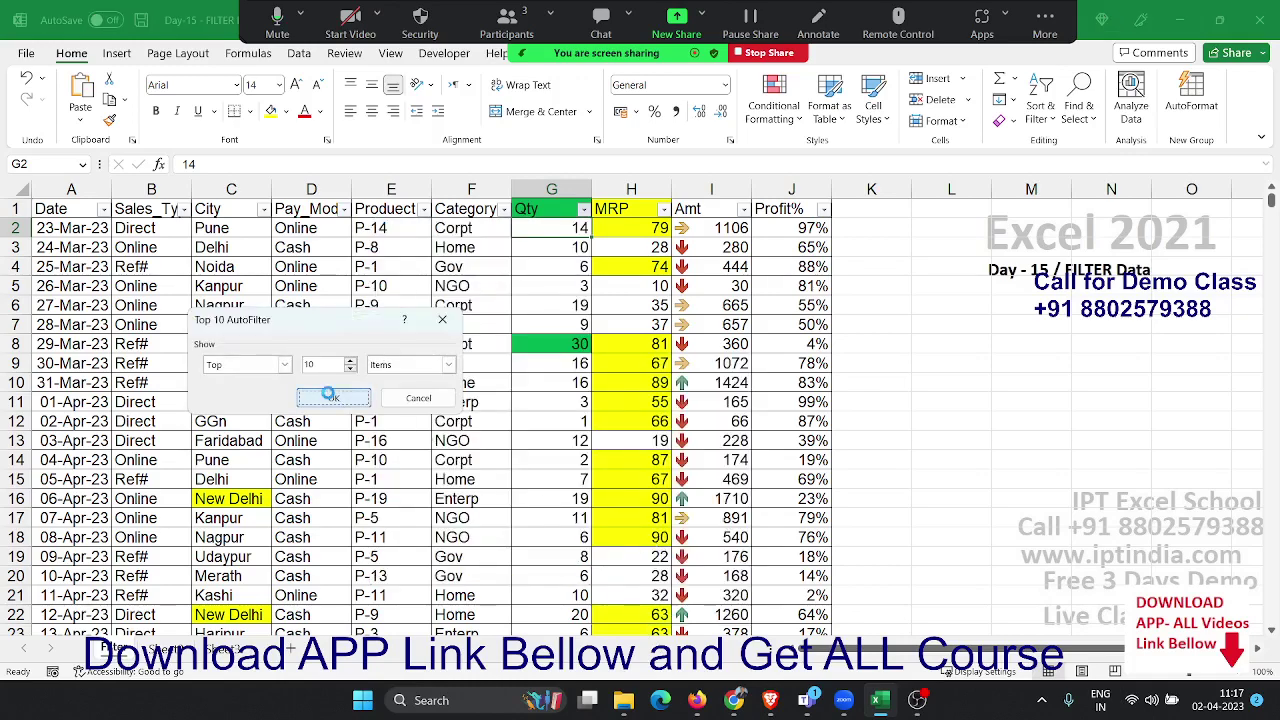
click(337, 397)
scroll(337, 401, down, 7)
scroll(337, 401, up, 1)
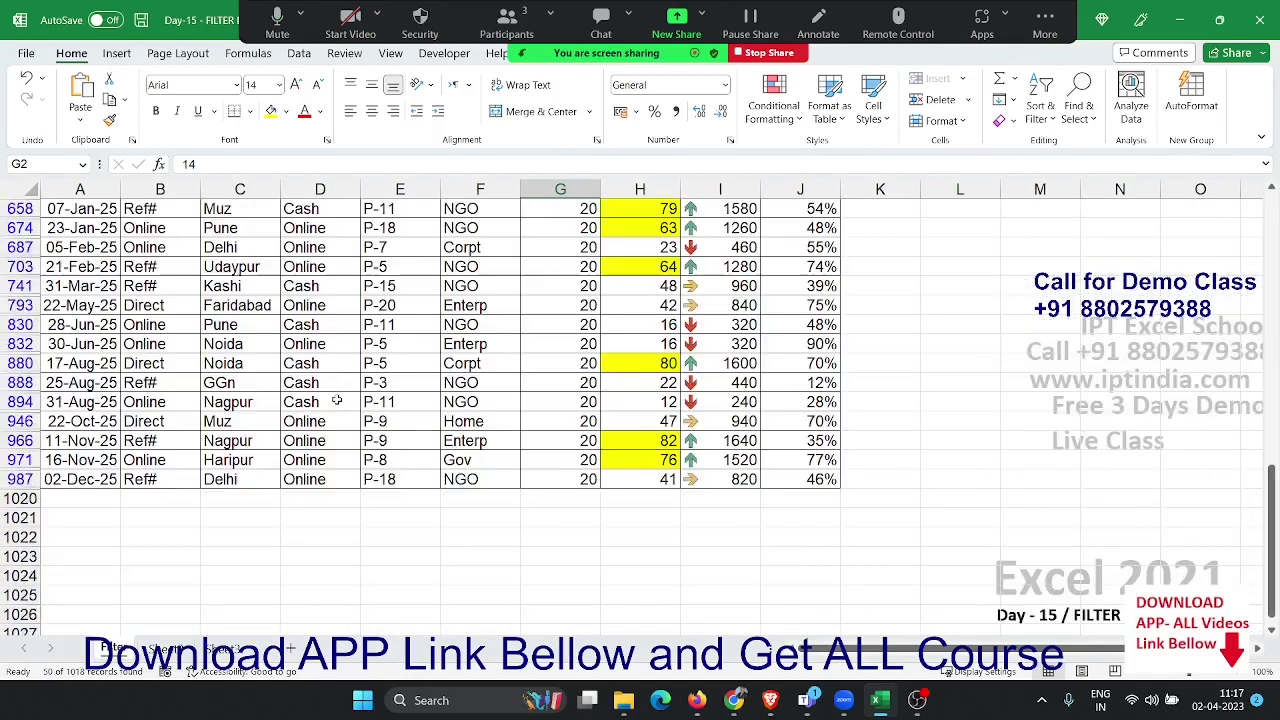
scroll(337, 401, up, 11)
scroll(337, 401, up, 1)
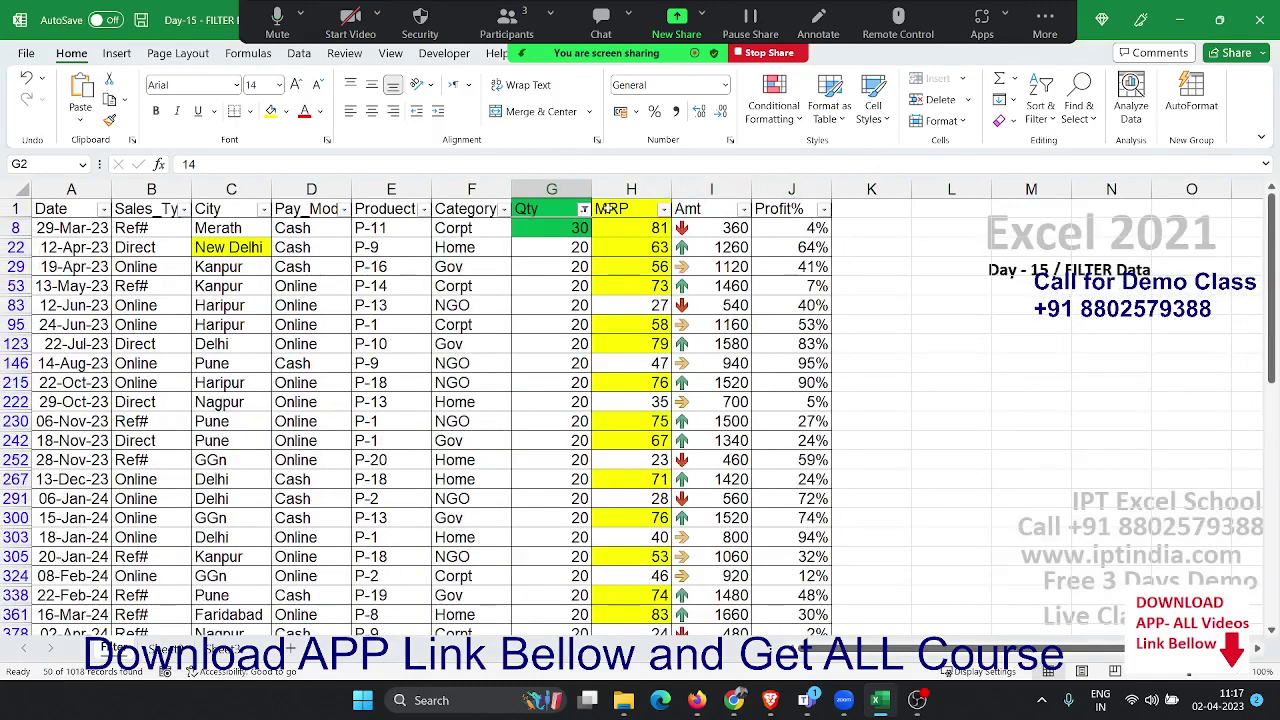
Filter Qty to Above Average, then Below Average, then clear the Qty filter.
click(584, 209)
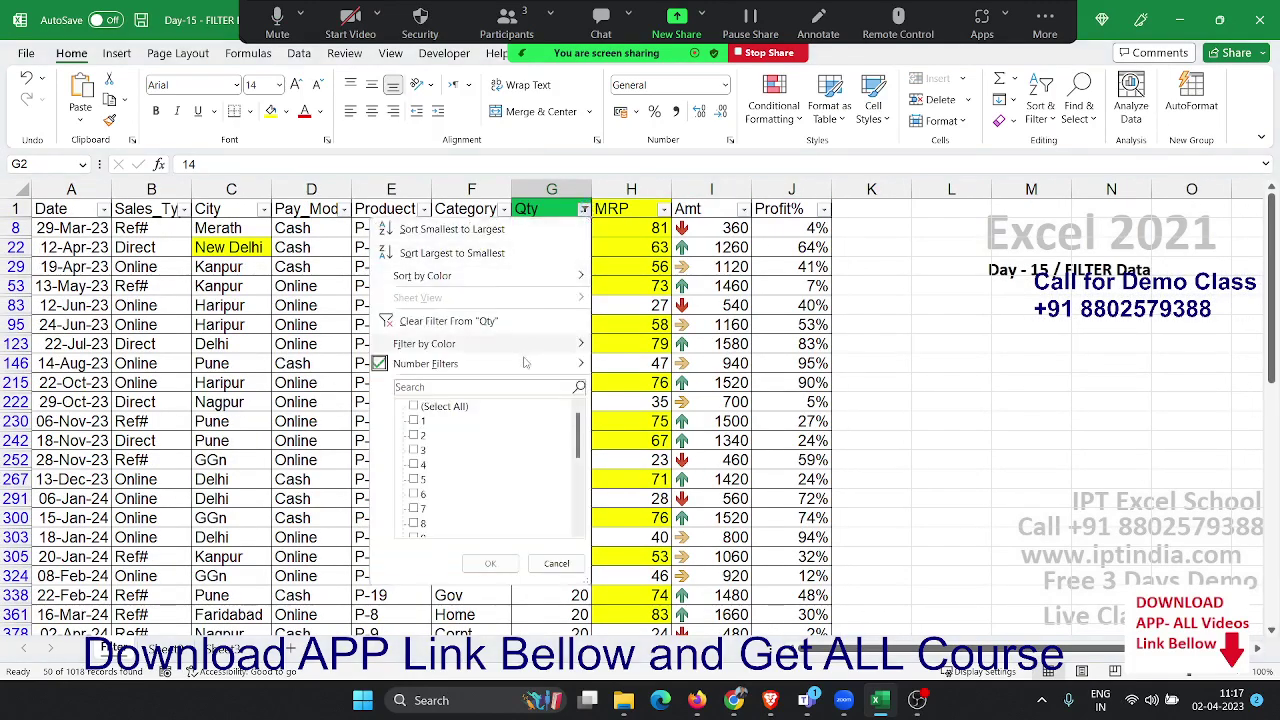
mouse_move(425, 364)
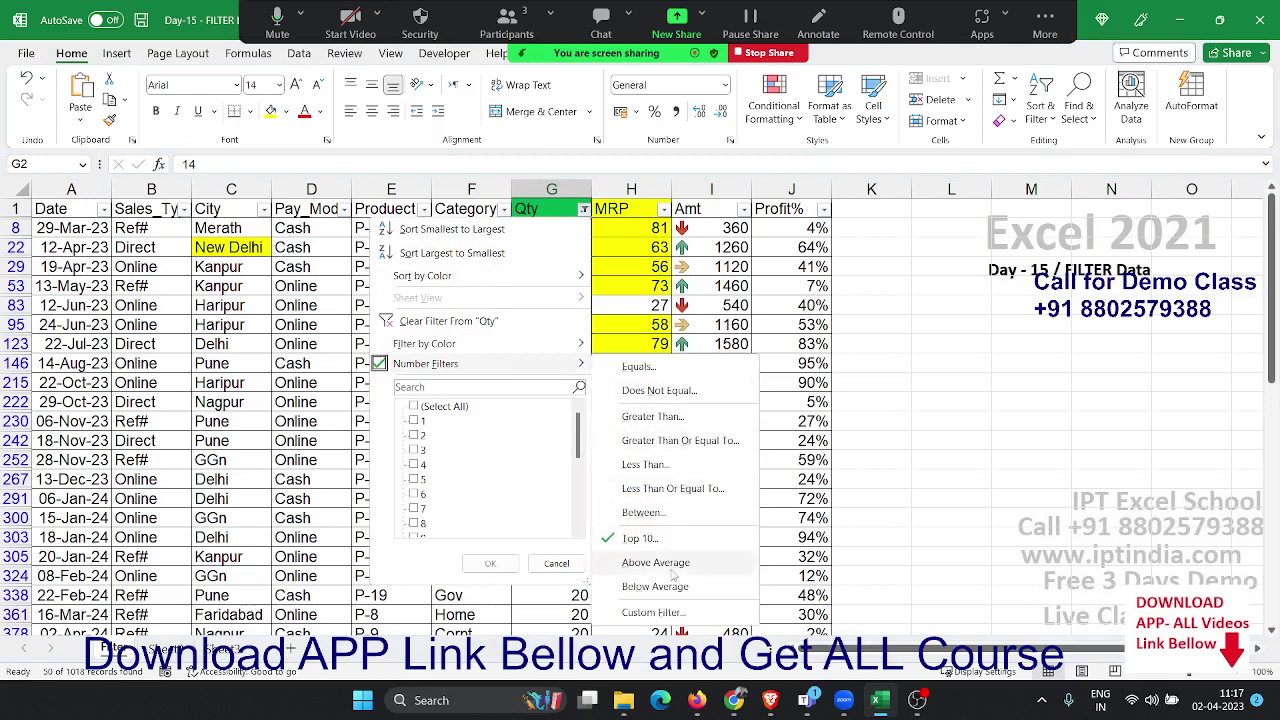
click(670, 567)
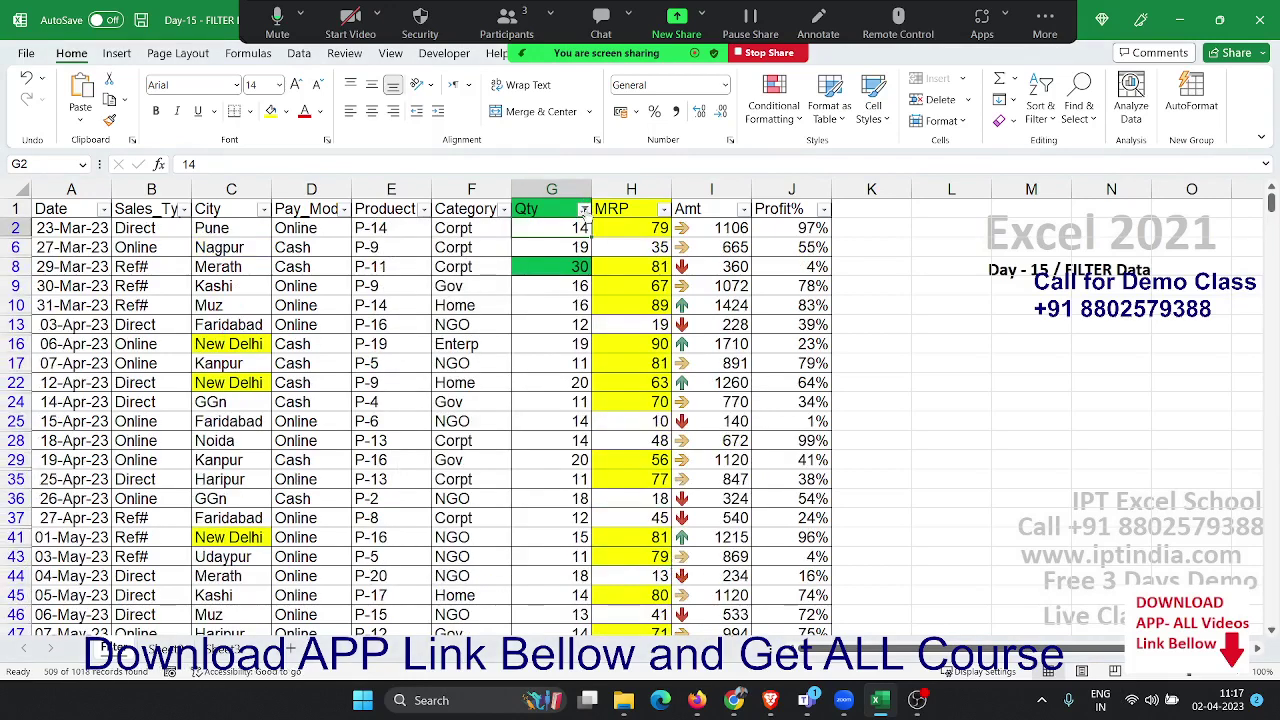
click(584, 209)
mouse_move(425, 364)
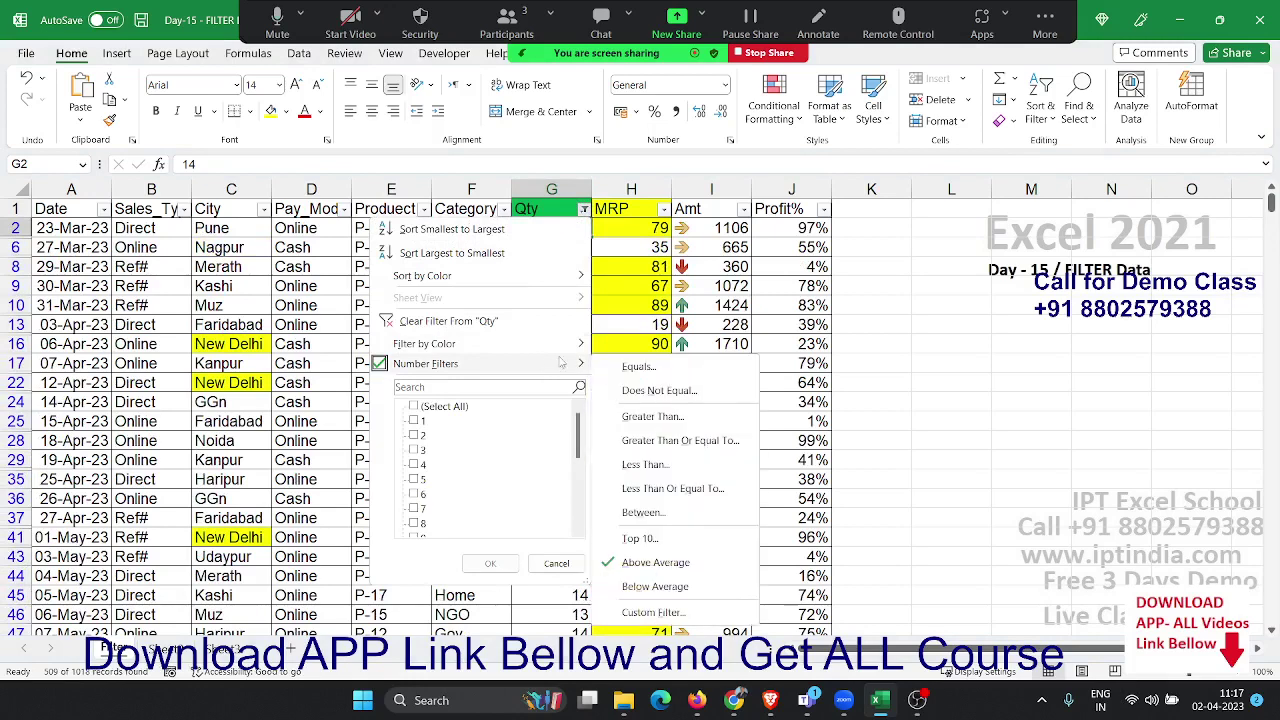
click(651, 587)
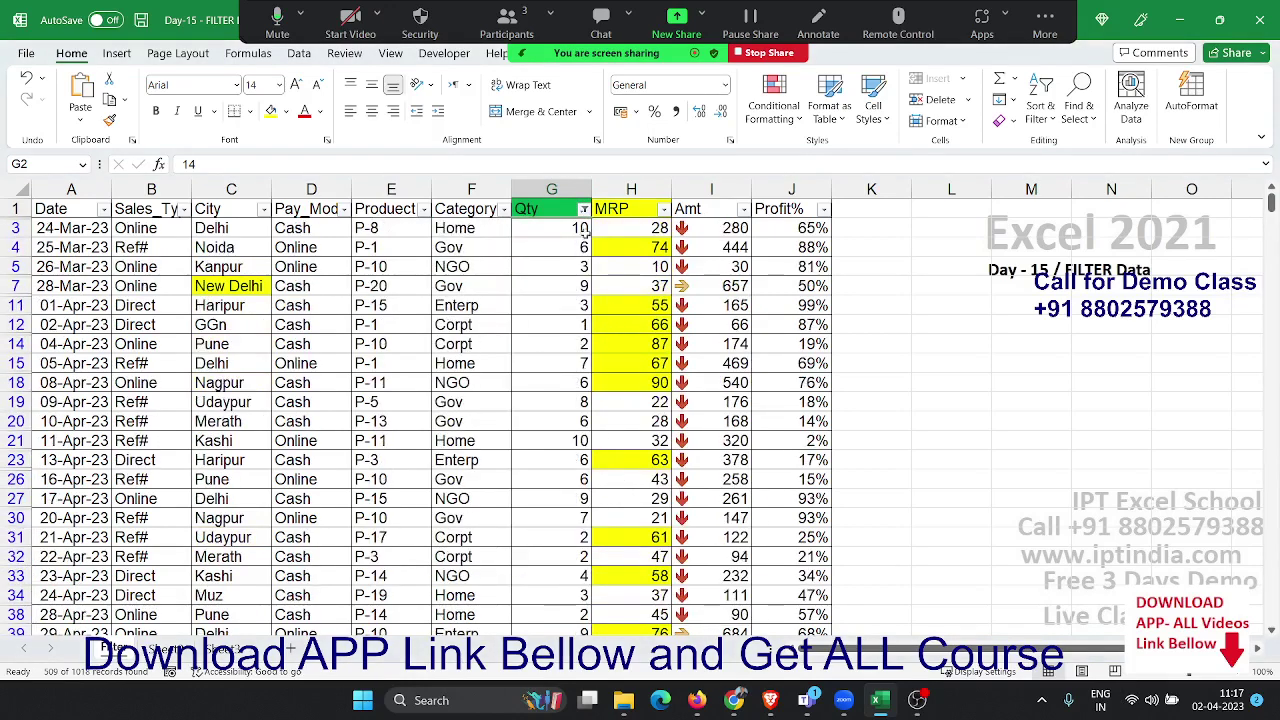
click(584, 209)
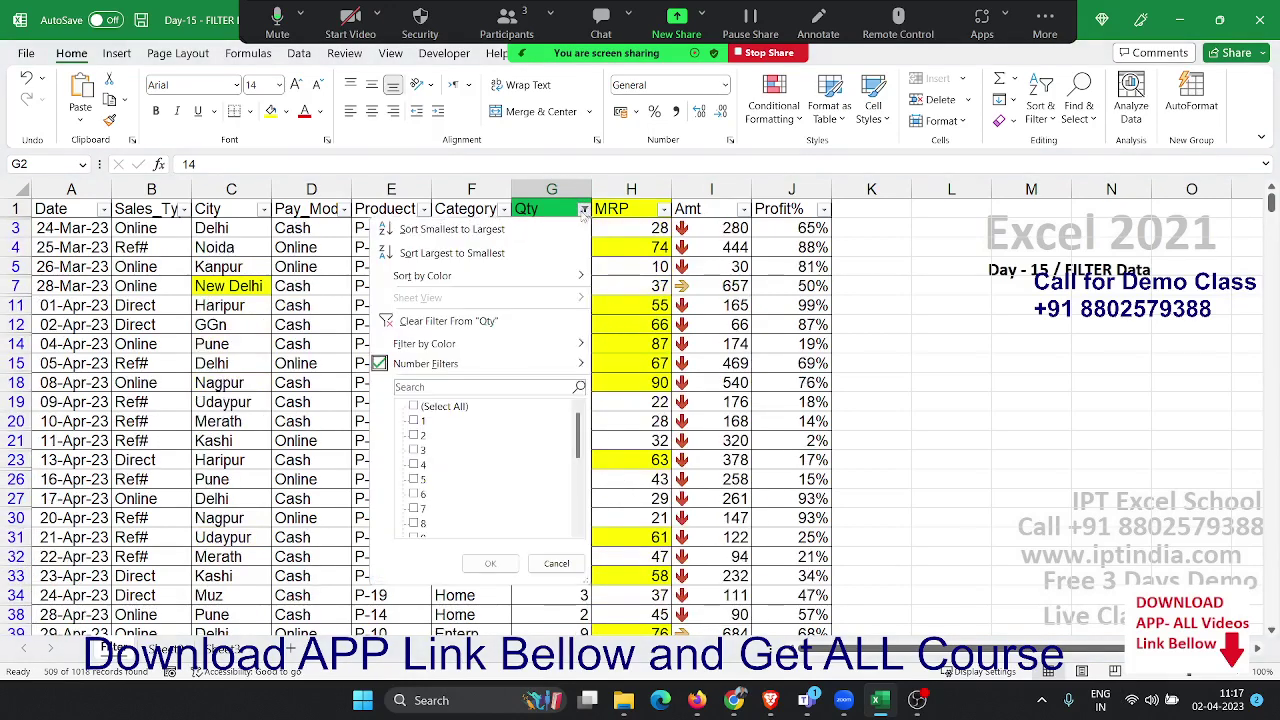
click(516, 321)
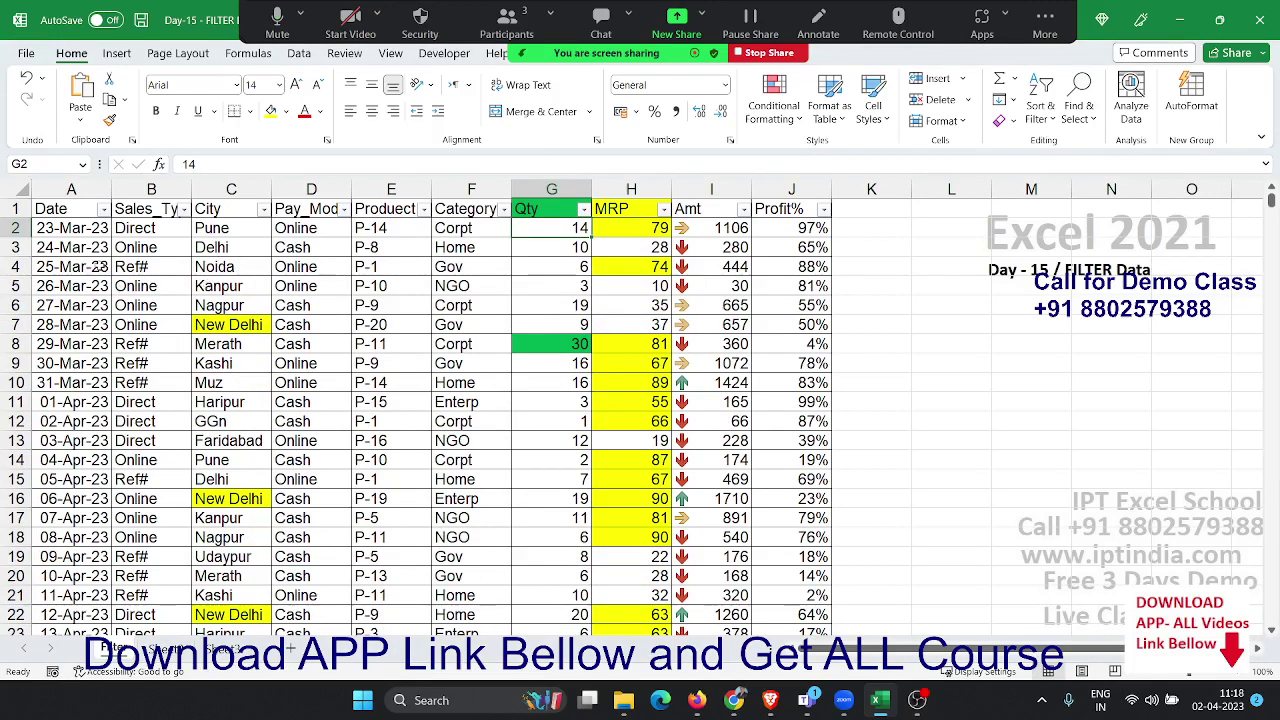
Expand 2023 > March in the Date filter and apply Tomorrow, leaving only 03-Apr-23.
click(99, 264)
click(104, 209)
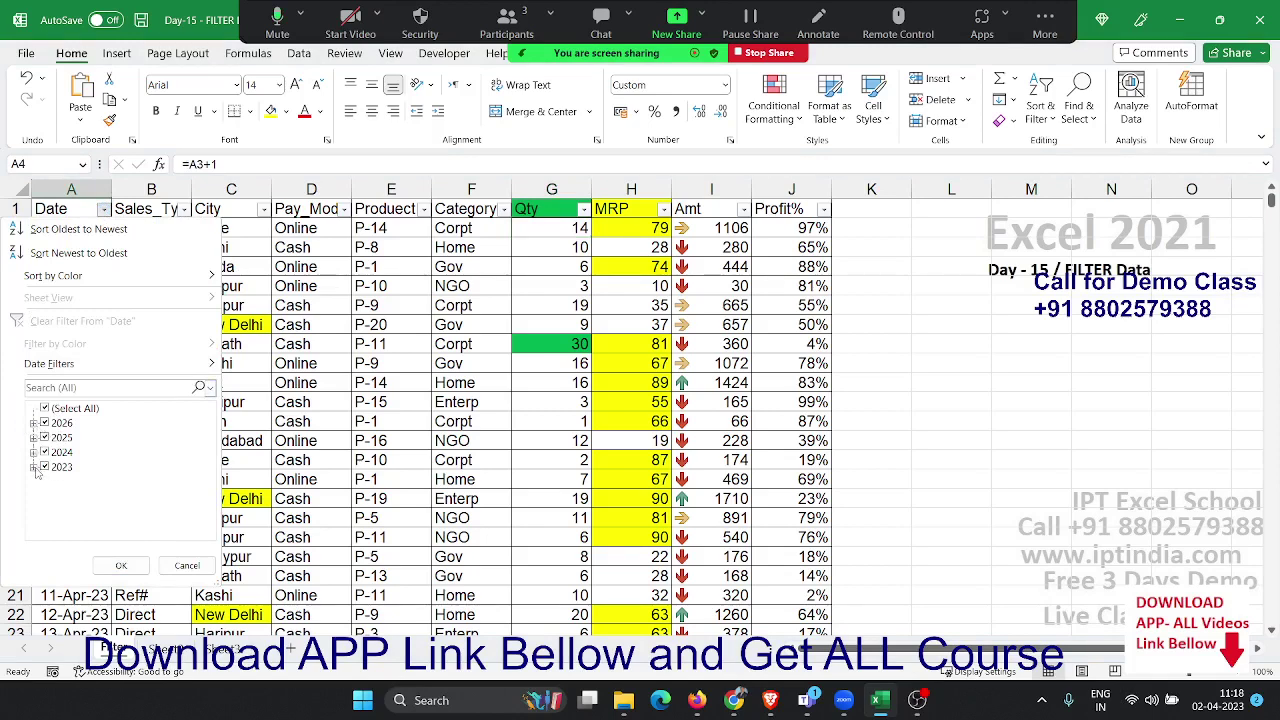
click(34, 467)
click(47, 424)
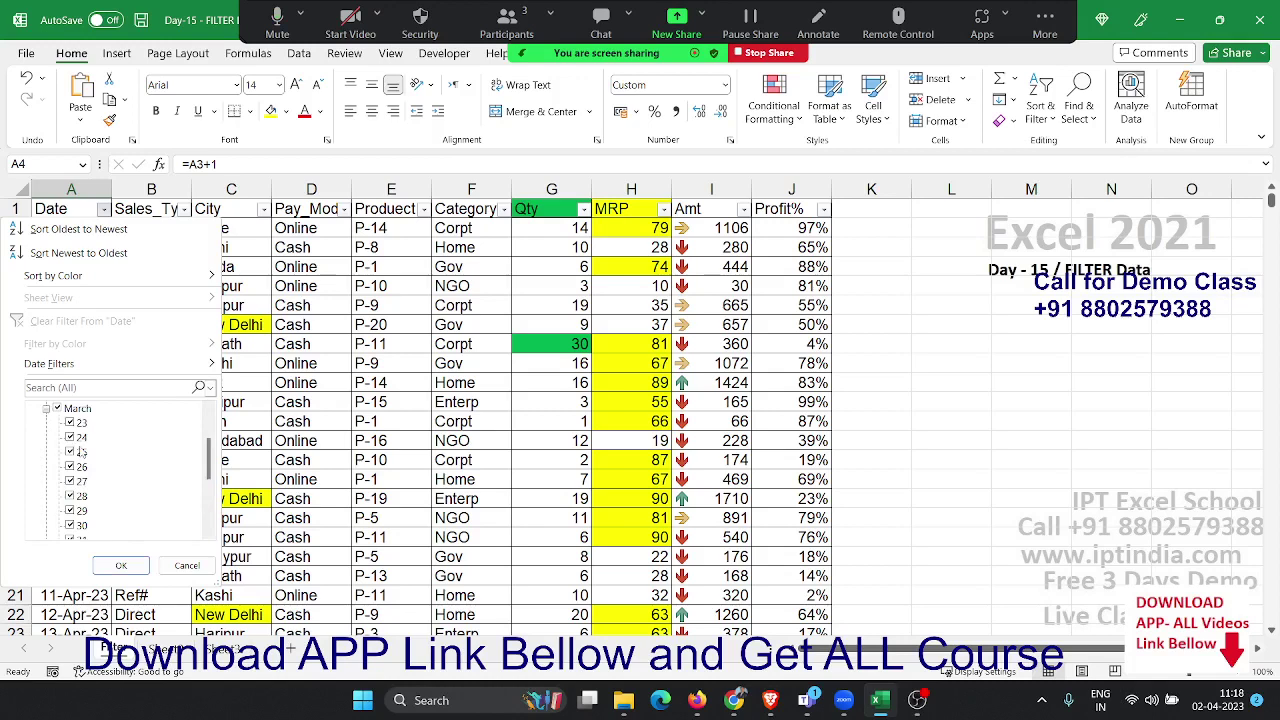
scroll(82, 452, up, 2)
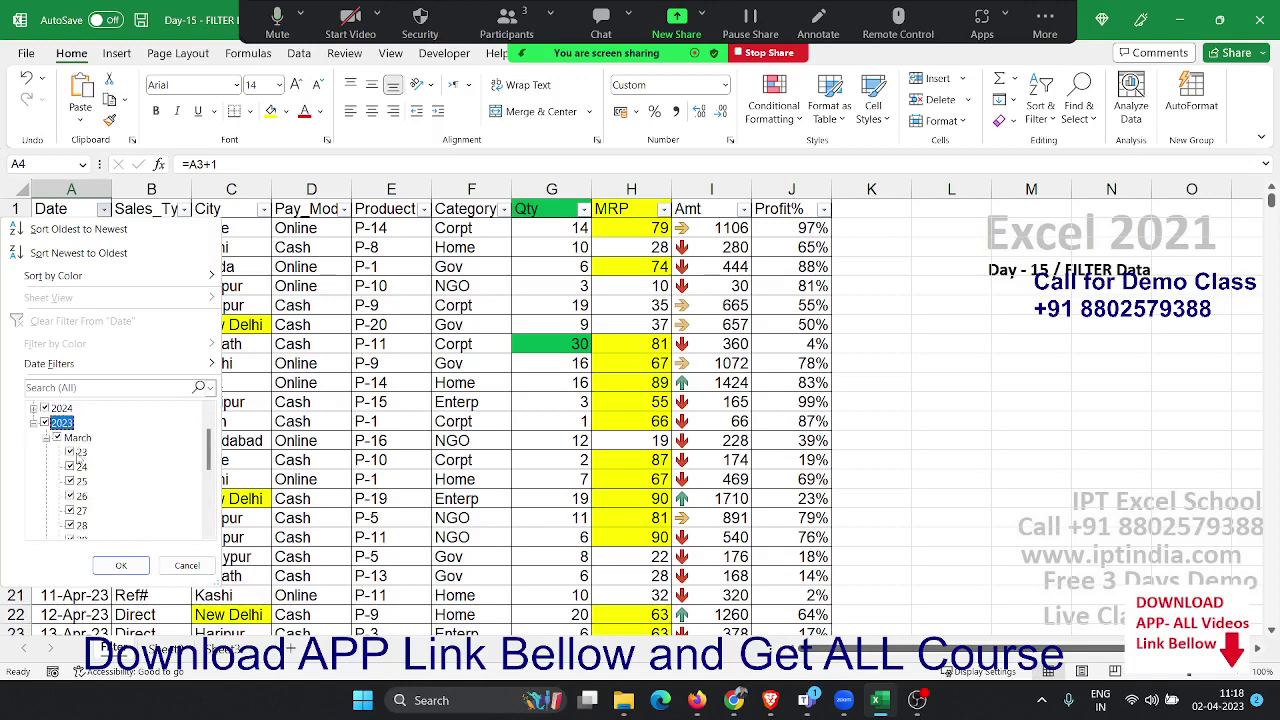
click(67, 441)
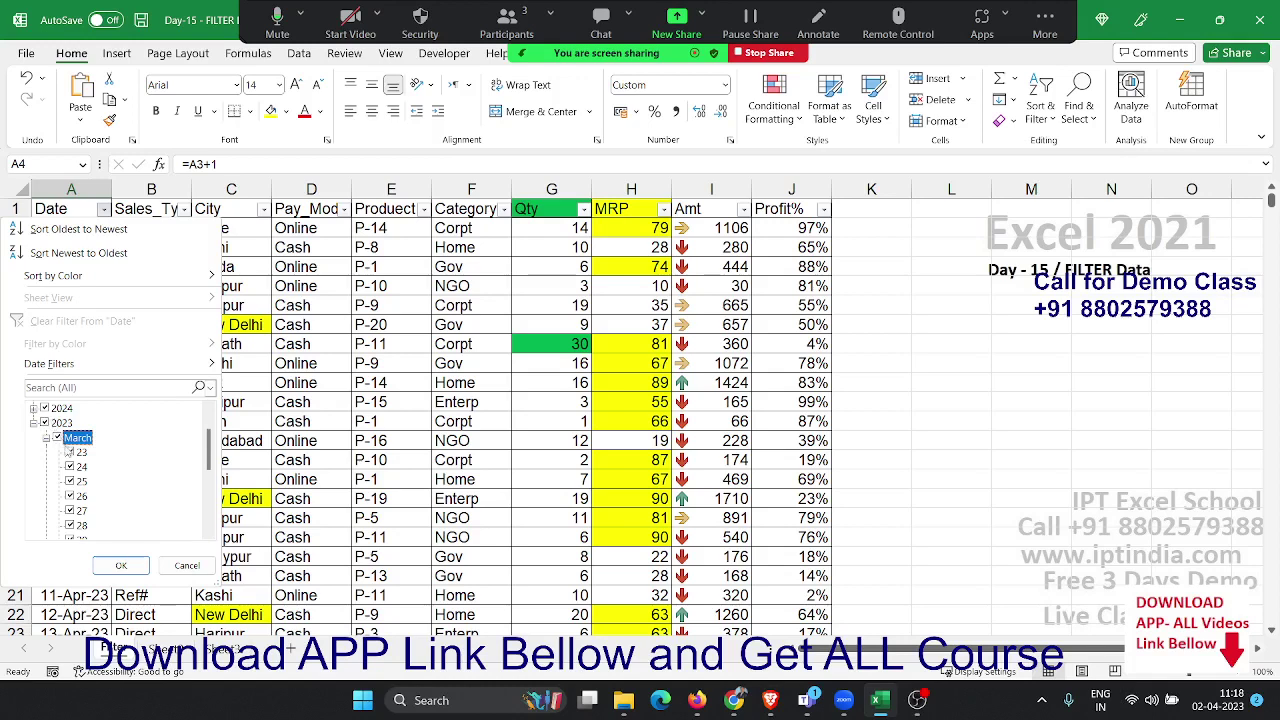
scroll(72, 450, down, 2)
scroll(79, 452, down, 2)
scroll(79, 452, up, 4)
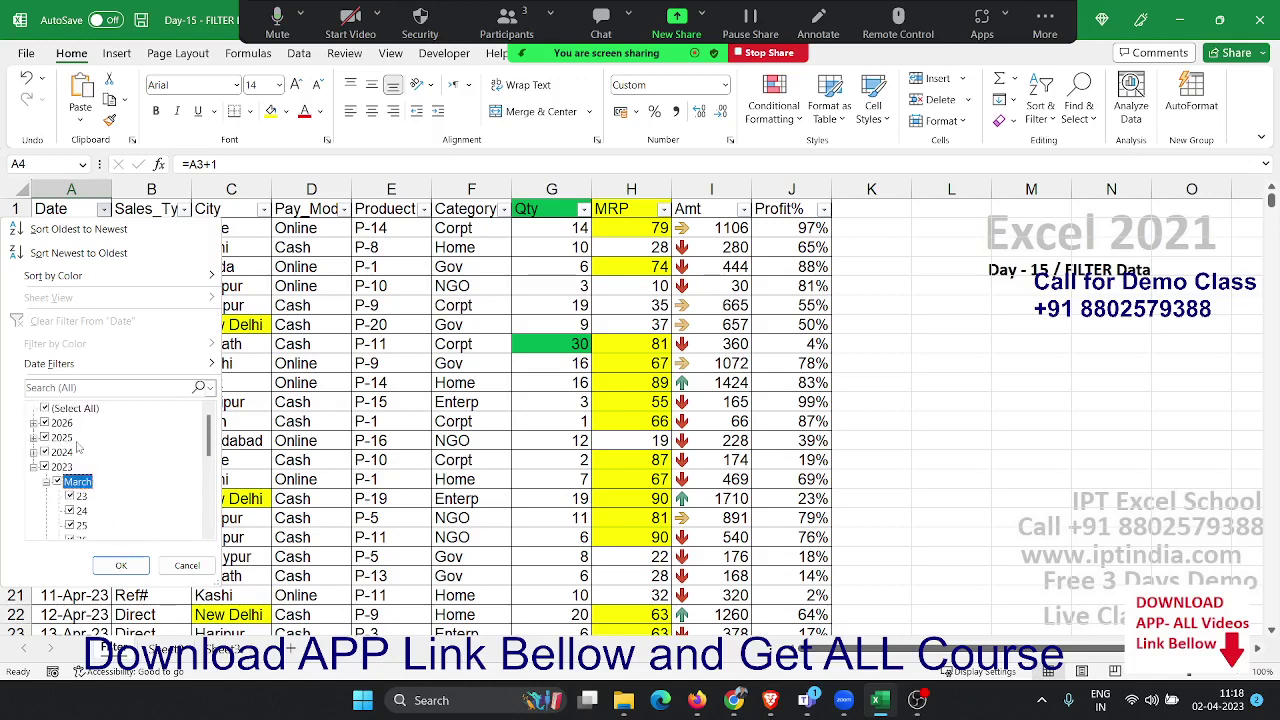
mouse_move(49, 363)
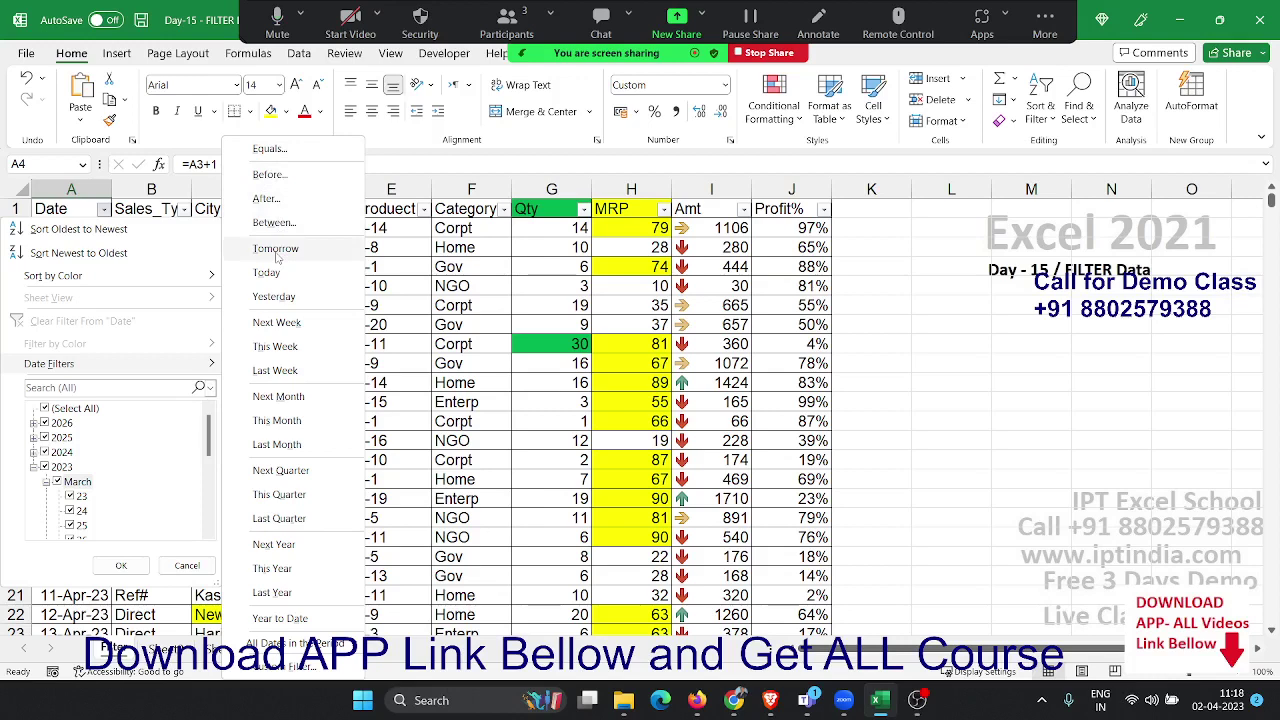
click(277, 258)
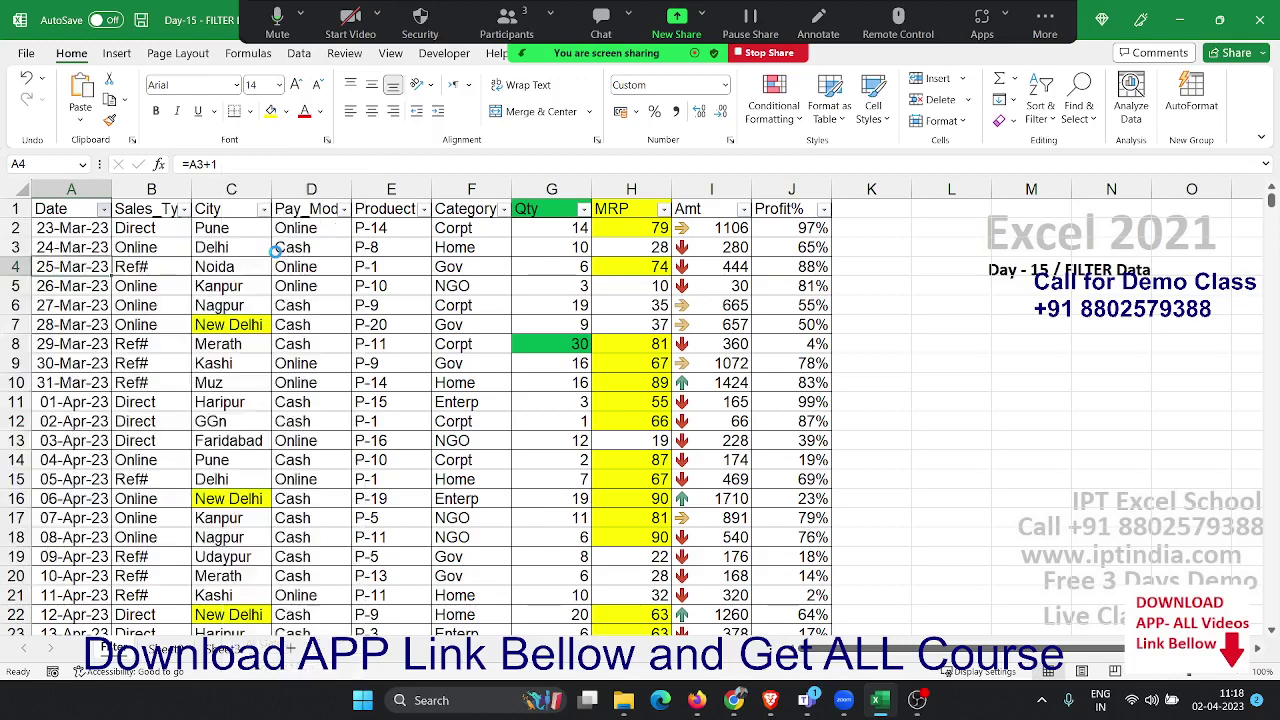
click(103, 228)
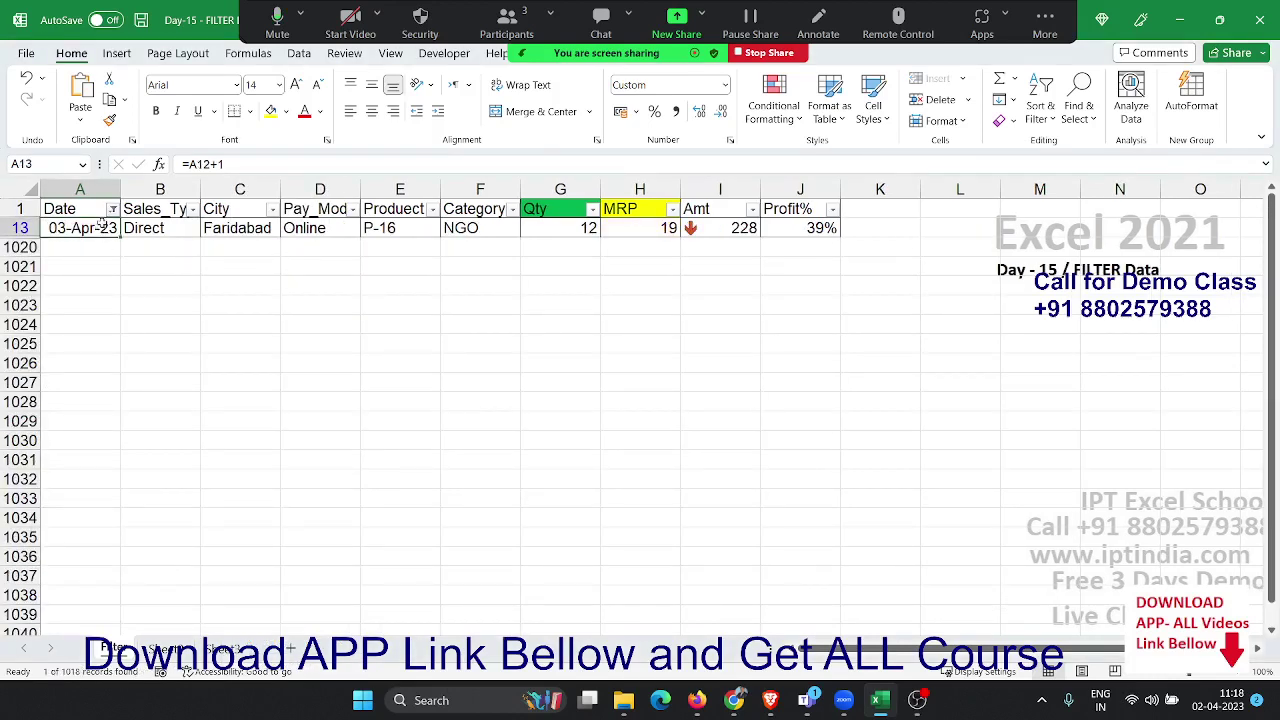
Close the reopened Date filter list unchanged and switch off AutoFilter with Ctrl+Shift+L.
click(112, 209)
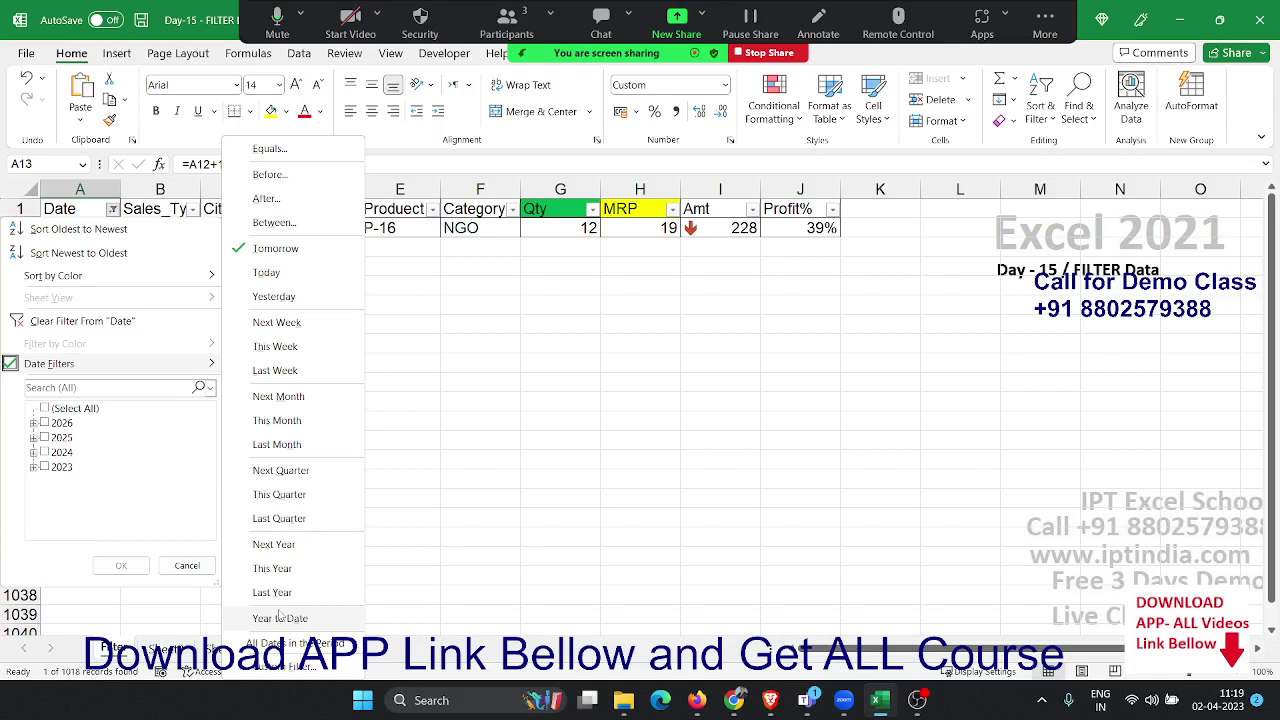
mouse_move(294, 642)
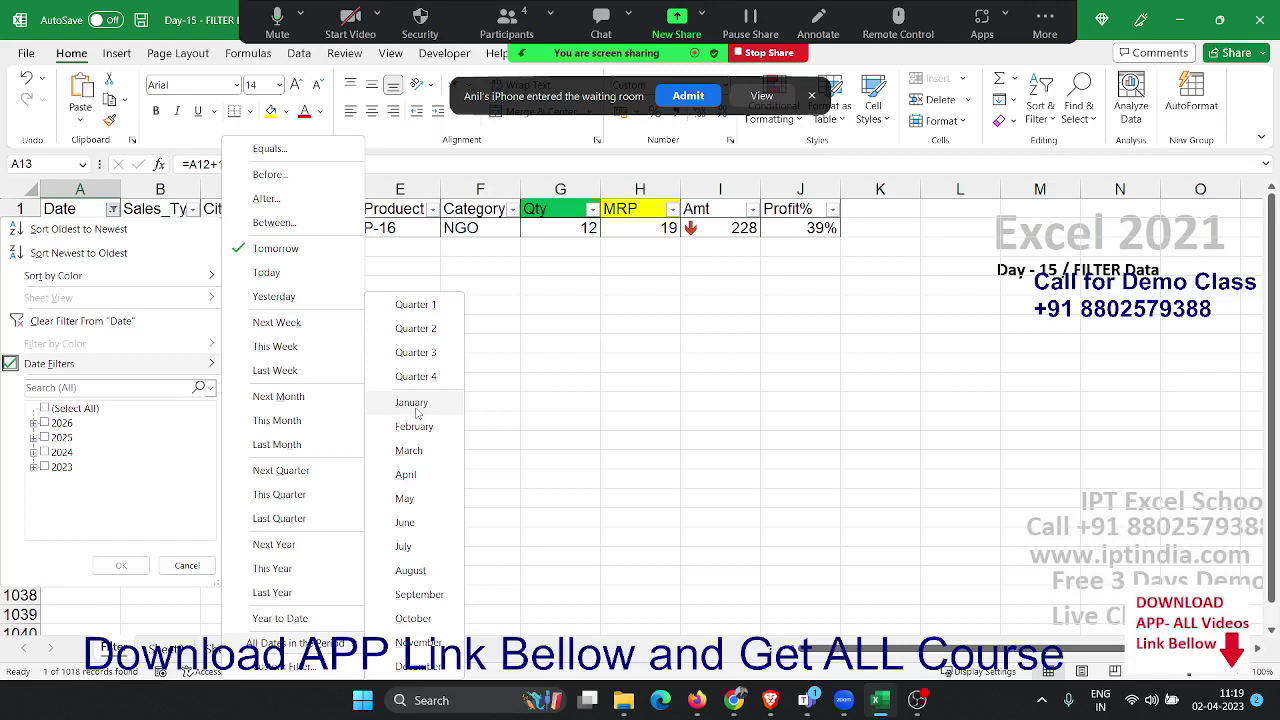
click(706, 113)
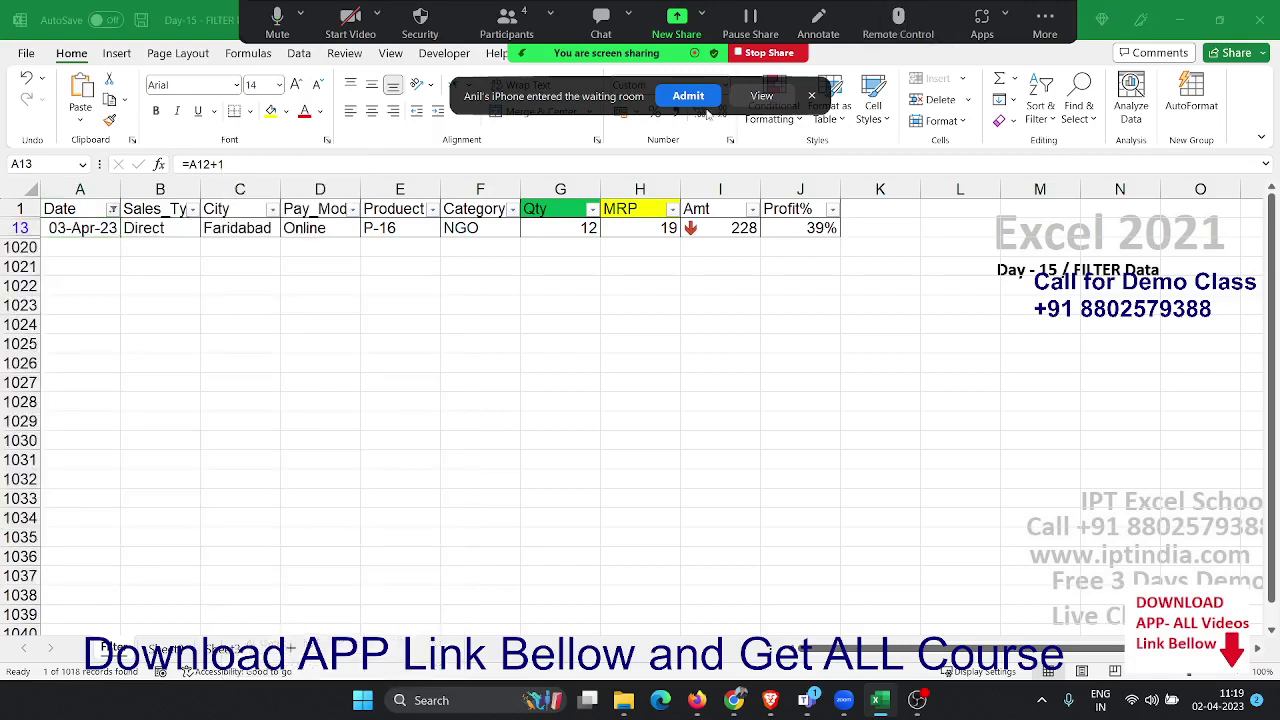
click(688, 95)
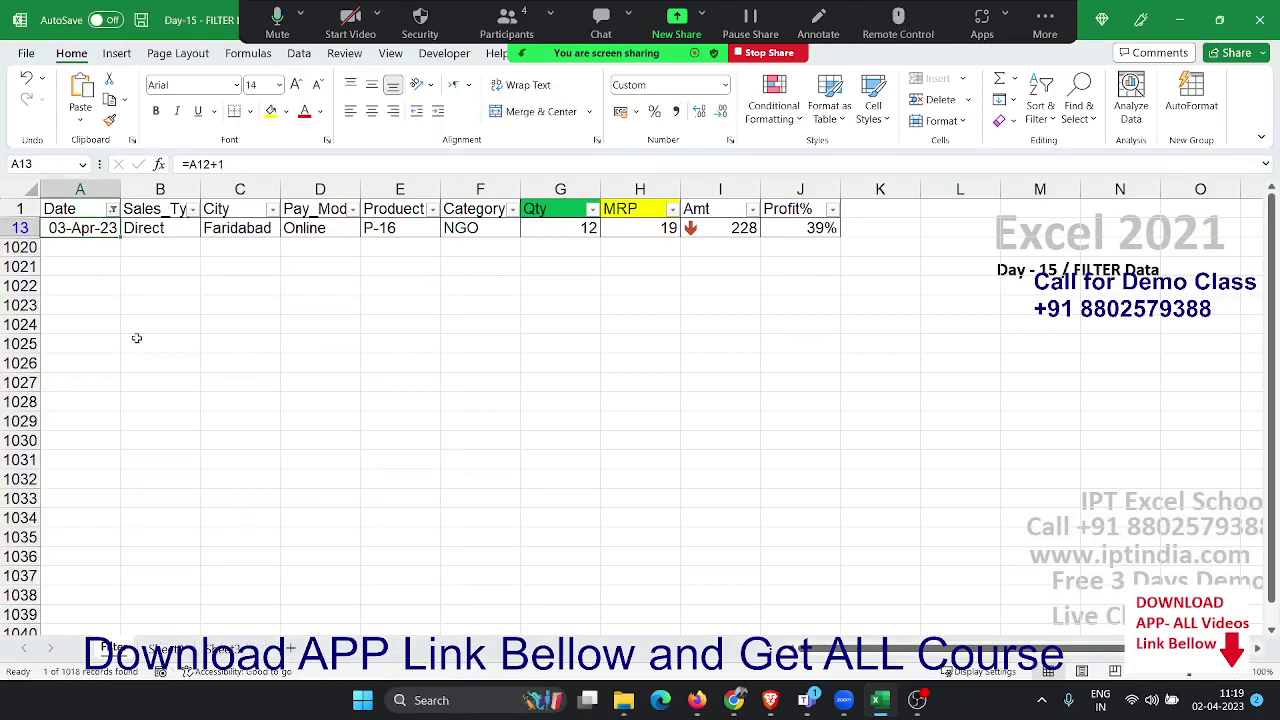
key(ctrl+shift+l)
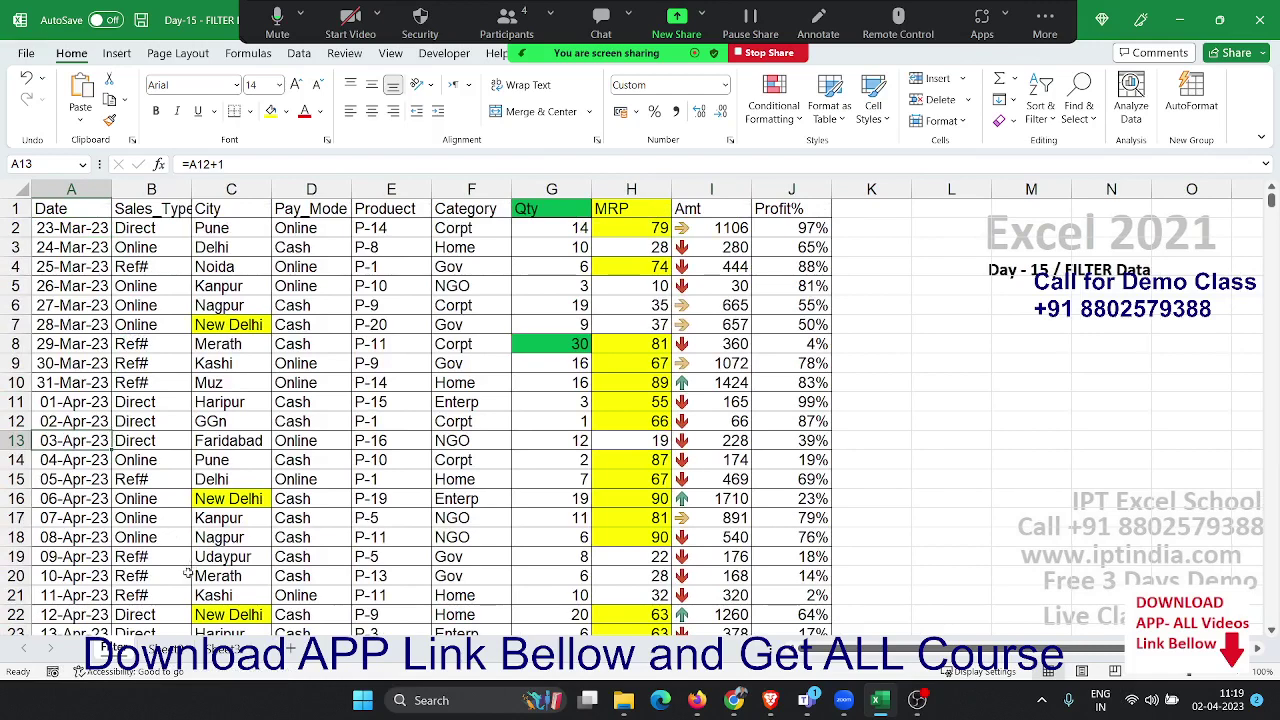
click(298, 53)
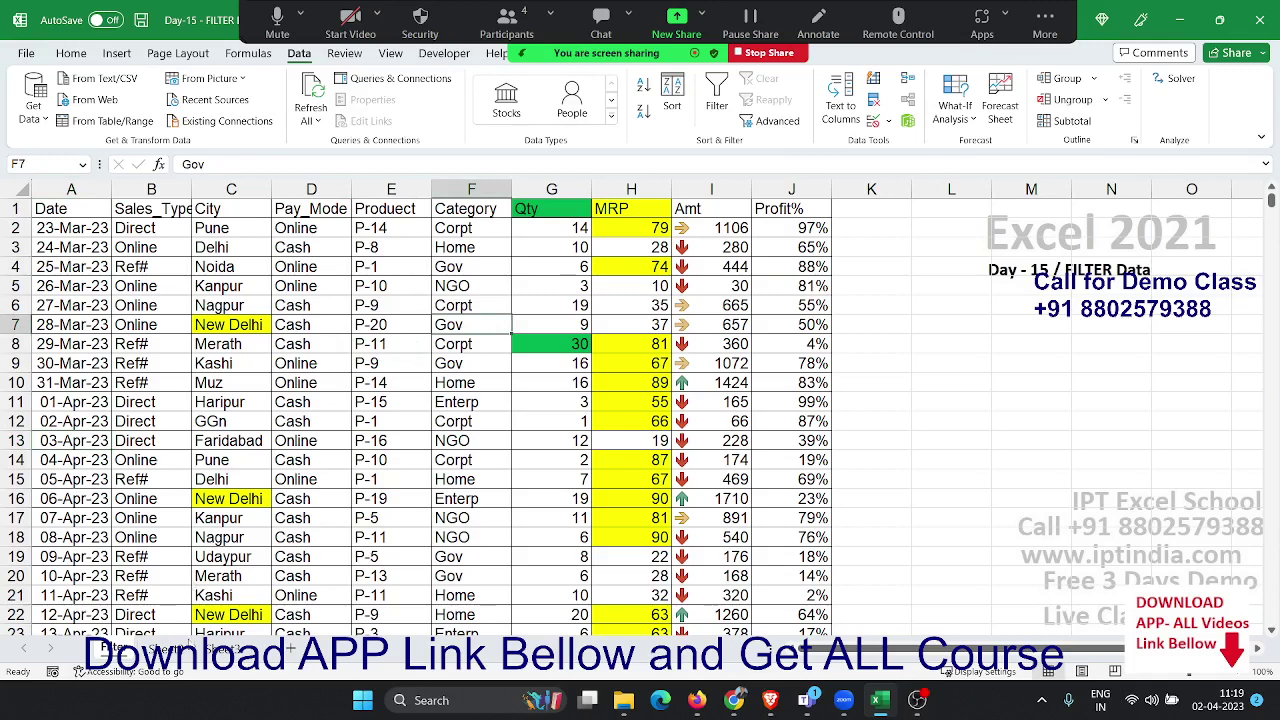
click(170, 658)
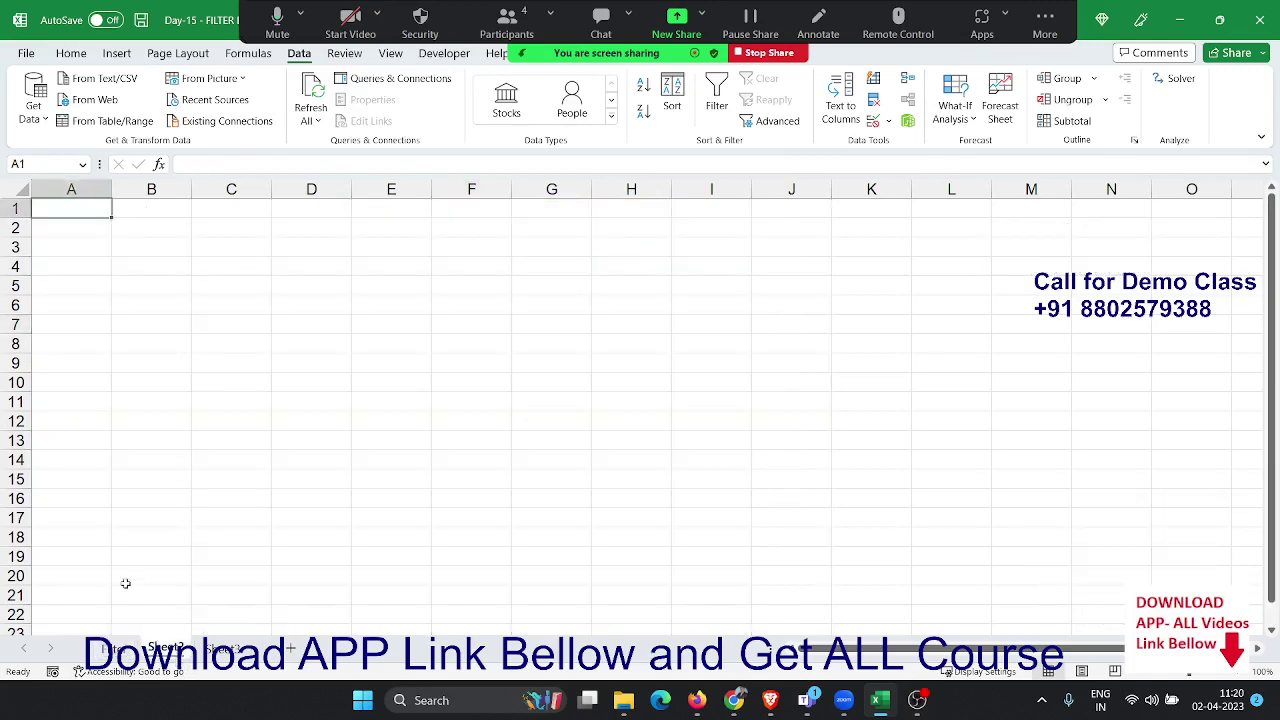
click(104, 649)
click(292, 405)
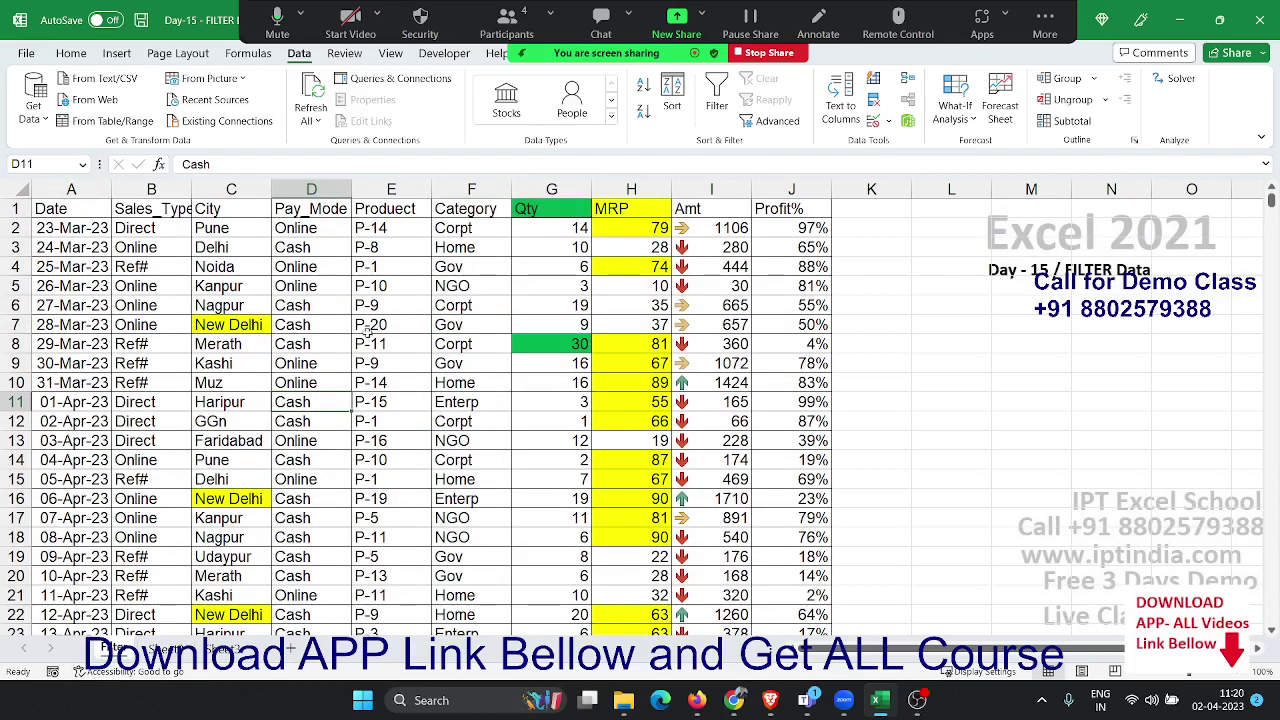
click(71, 55)
Open the Replace page of Find and Replace twice, closing it each time without replacing anything.
click(1082, 112)
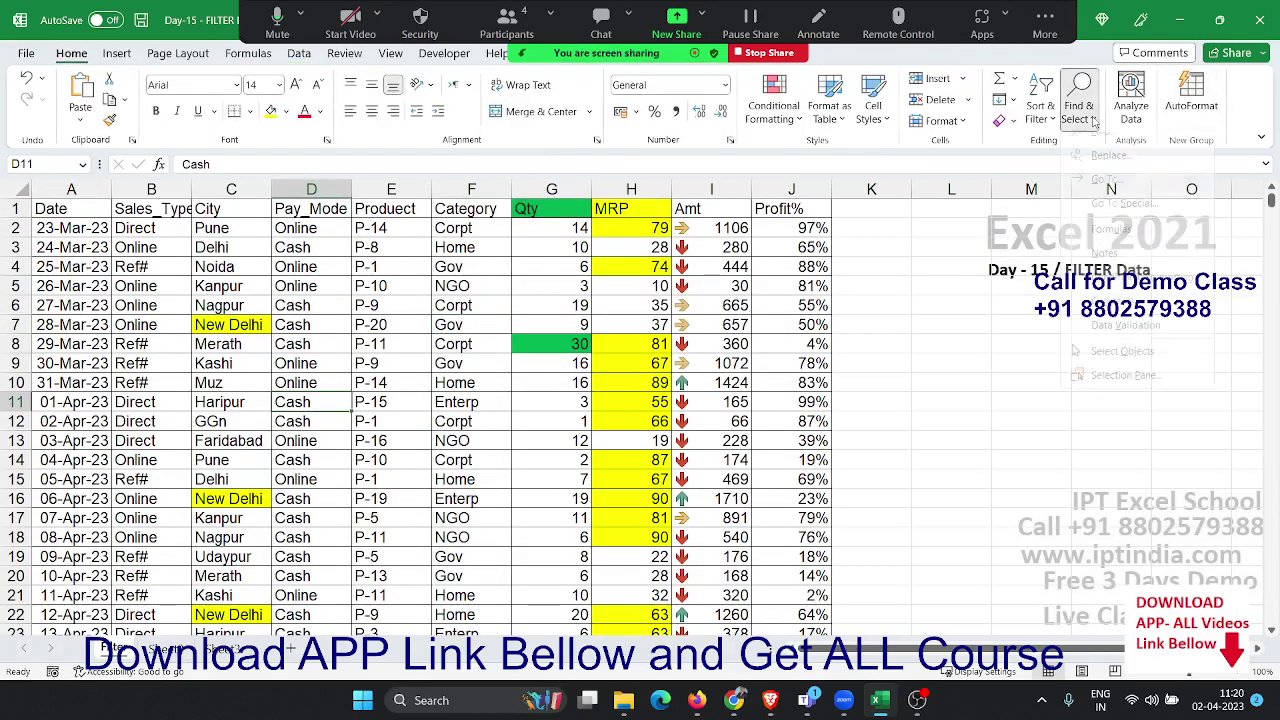
click(1097, 162)
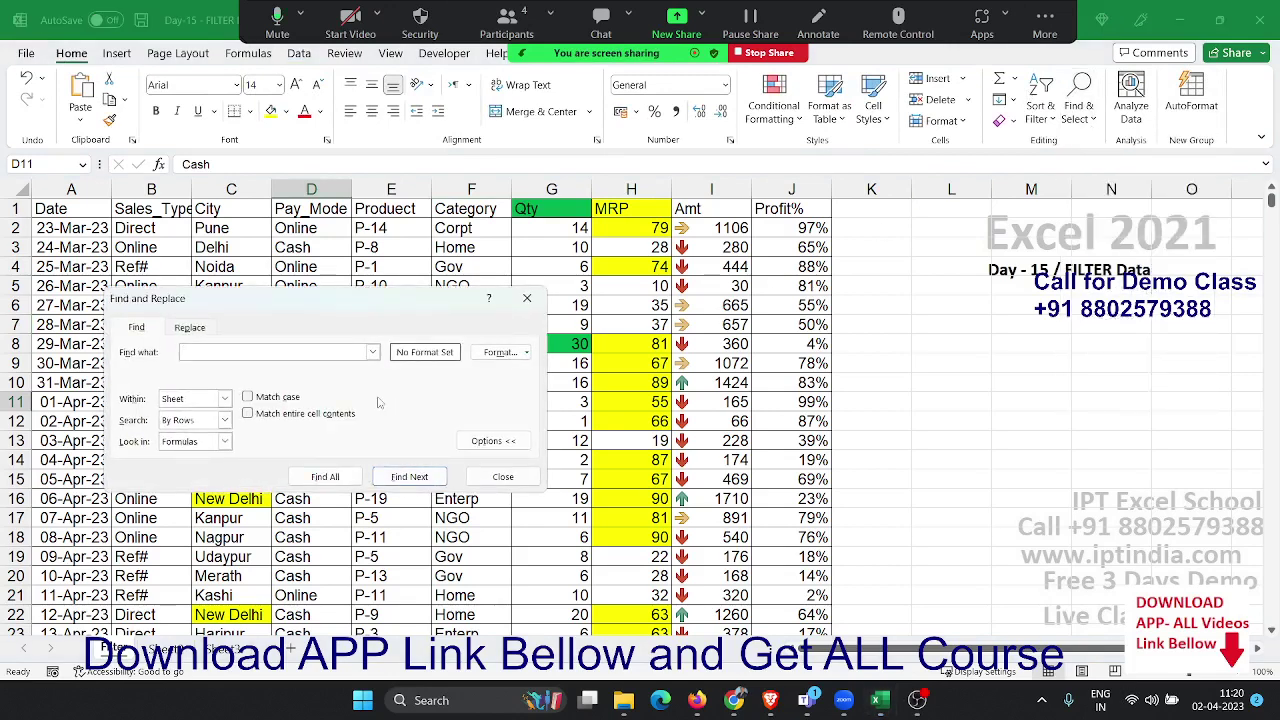
click(195, 335)
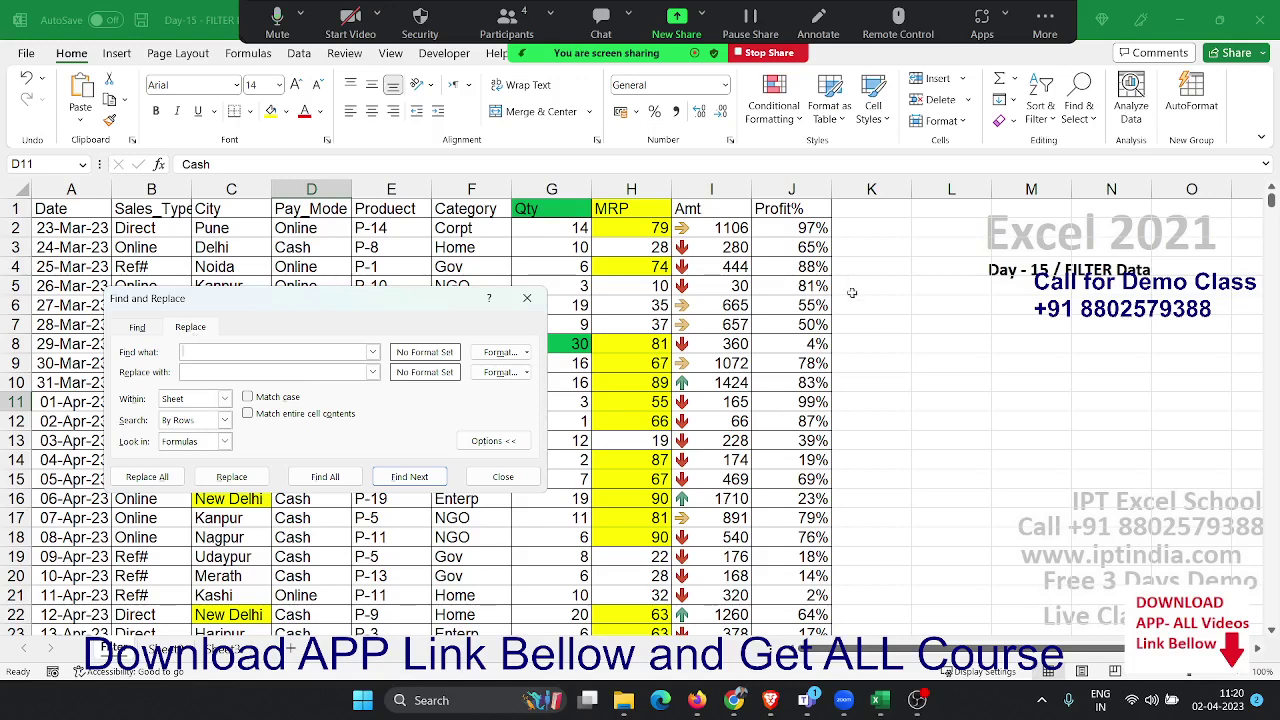
click(527, 297)
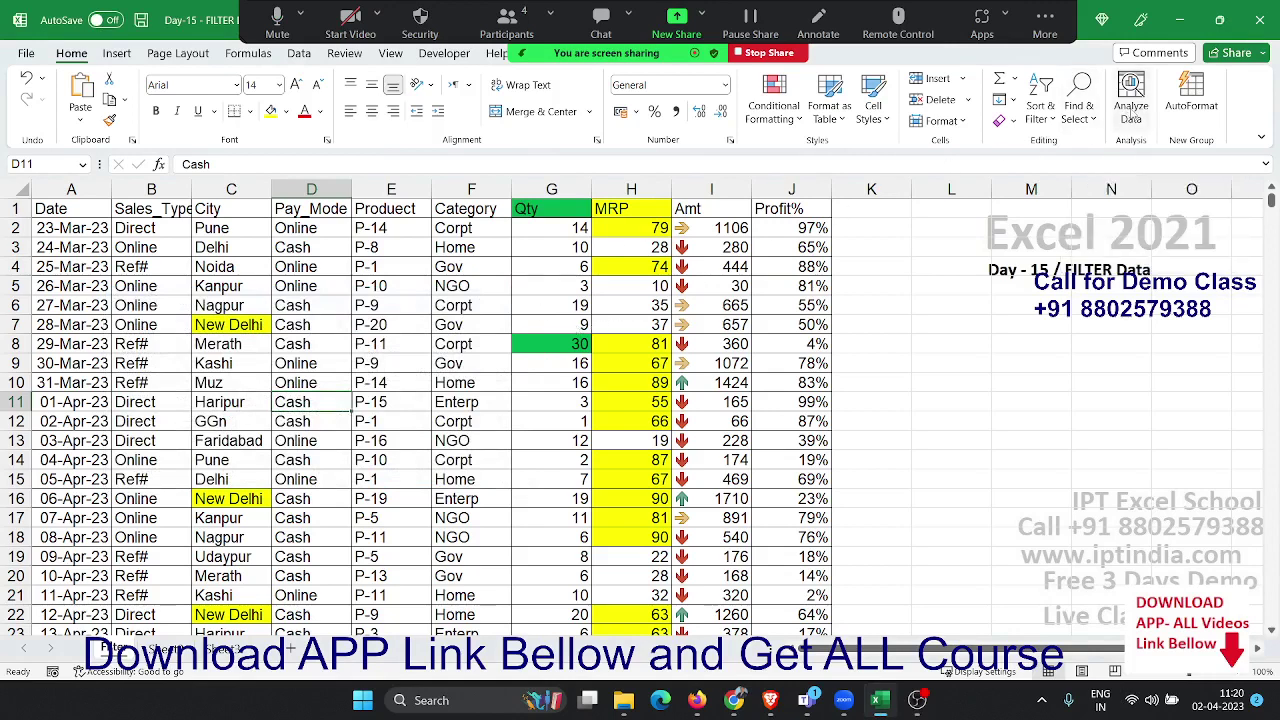
click(1083, 118)
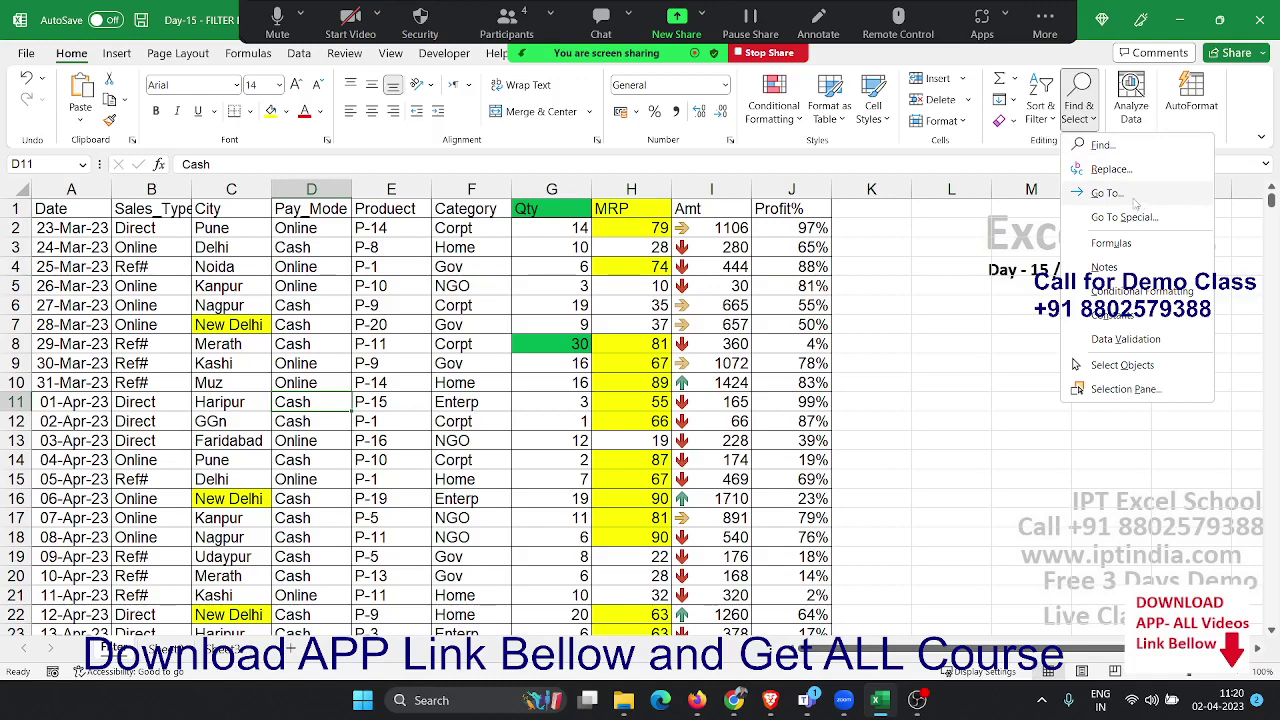
click(1143, 148)
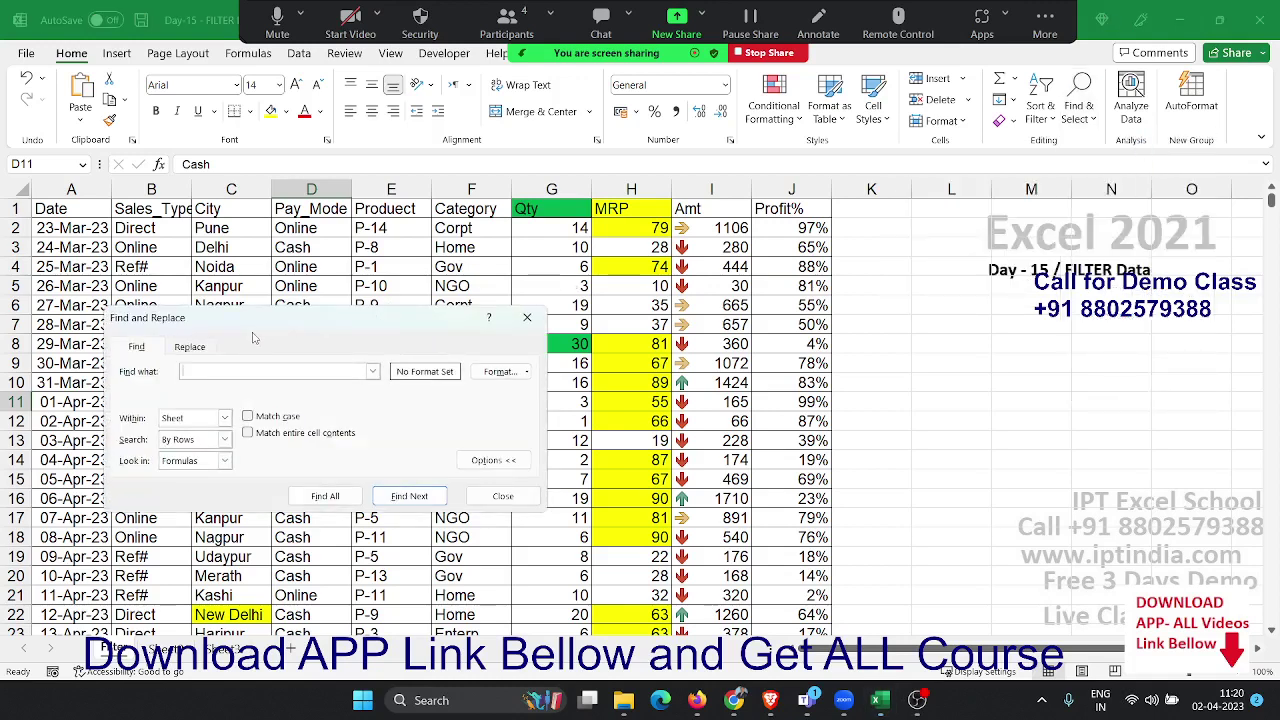
click(212, 347)
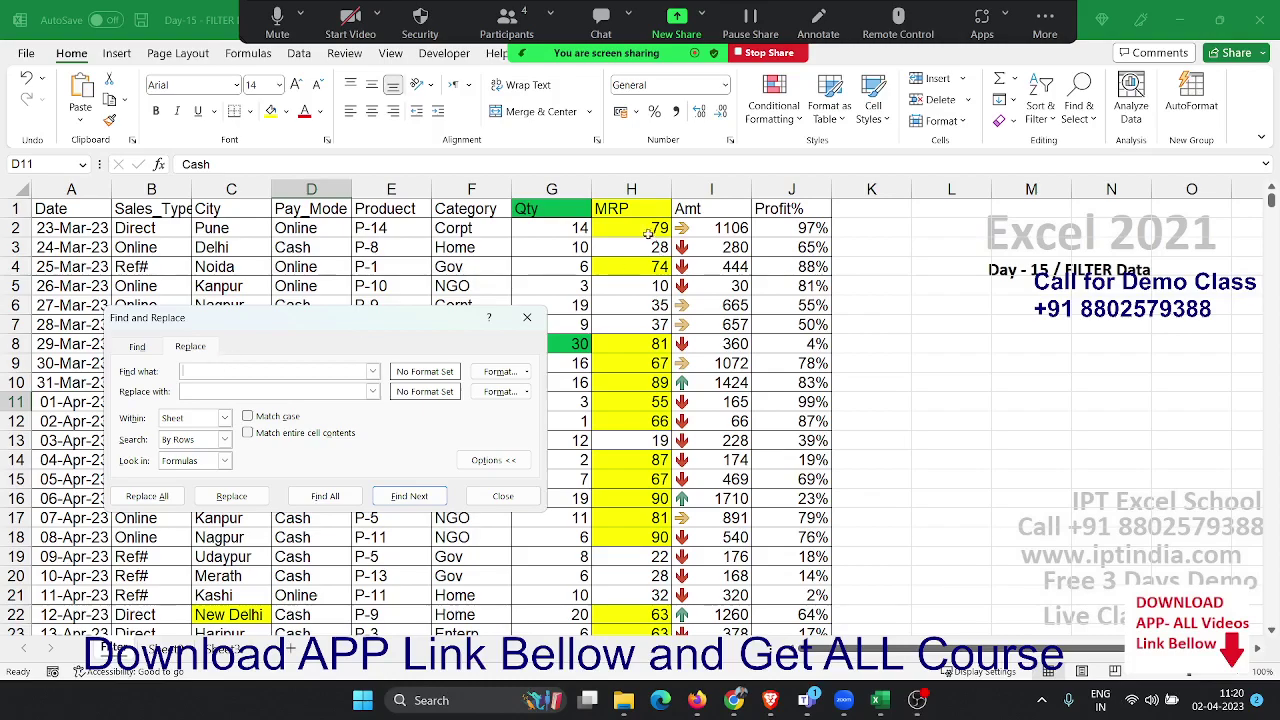
click(527, 317)
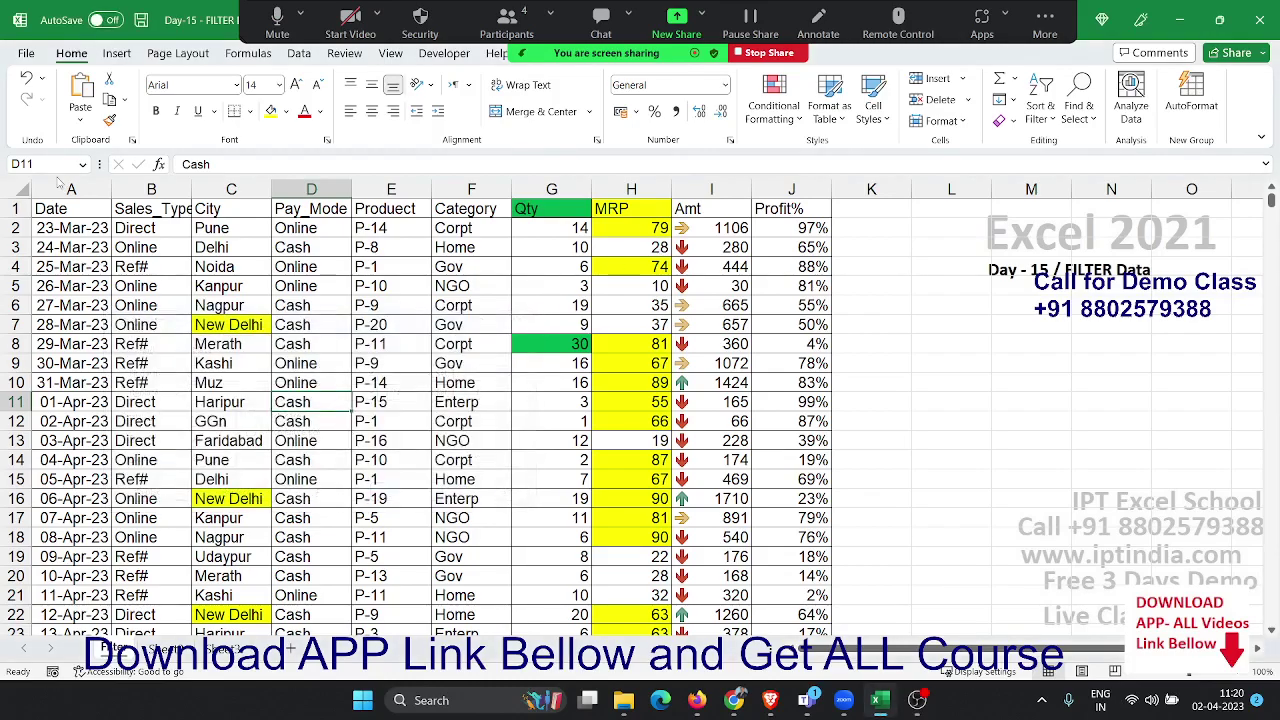
Select the Pune cell in the City column, then bring up Find with Ctrl+F and dismiss it.
click(222, 232)
scroll(245, 225, down, 5)
scroll(234, 150, up, 1)
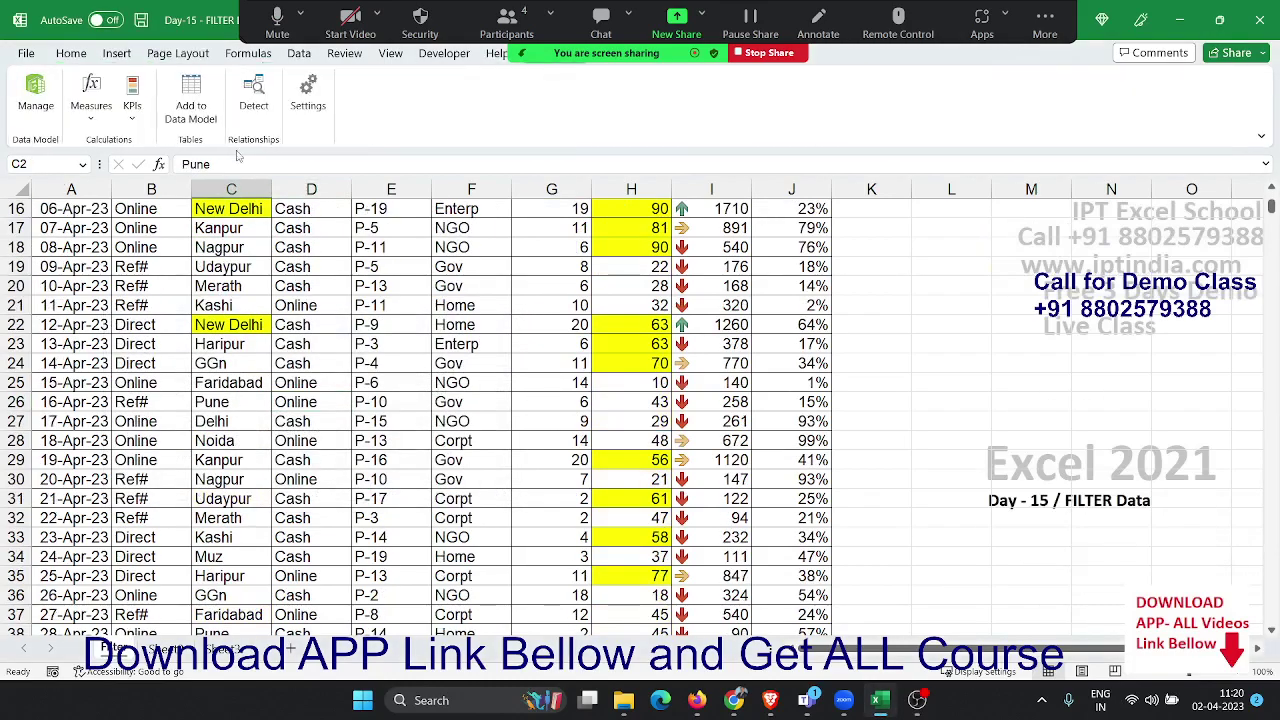
scroll(254, 258, up, 1)
scroll(254, 258, up, 4)
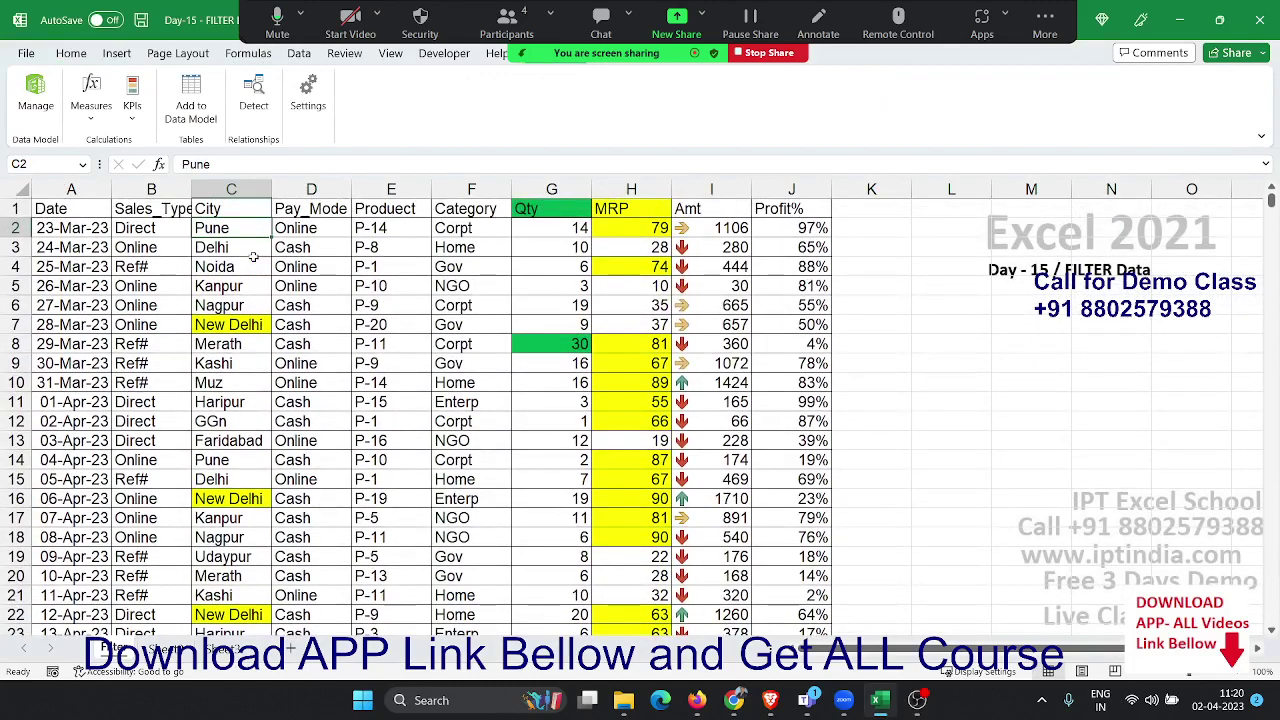
key(ctrl+f)
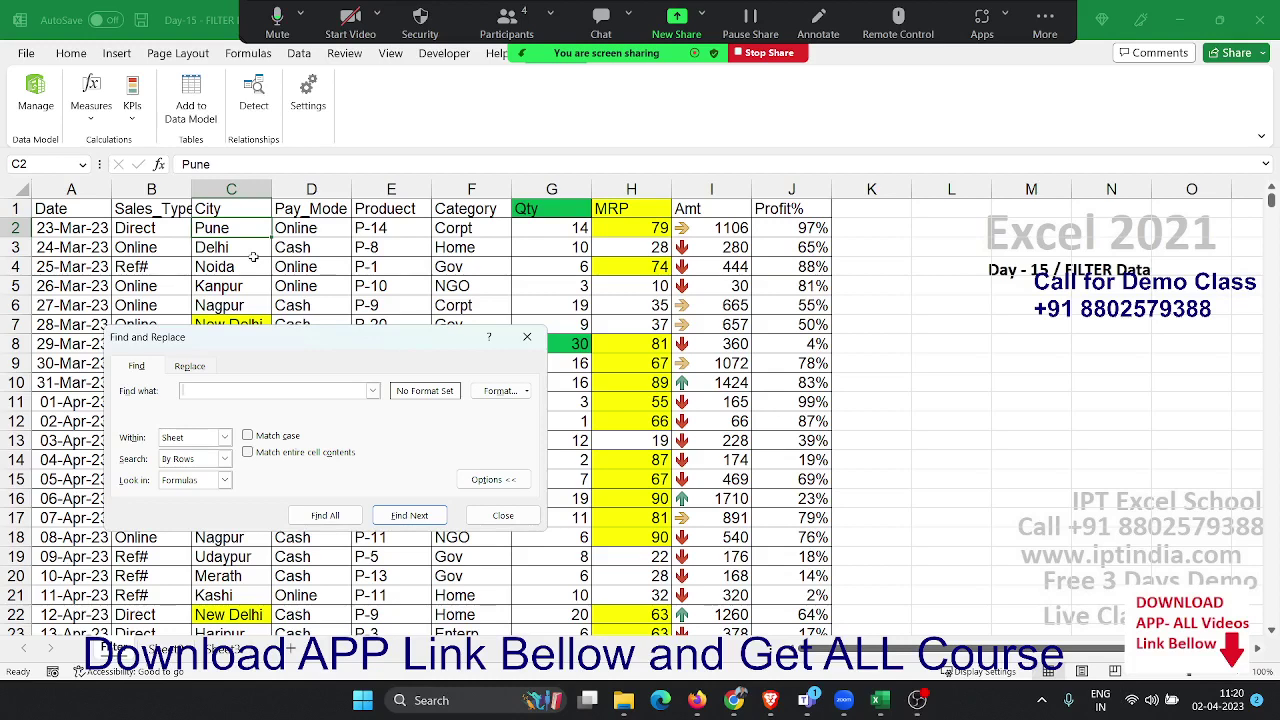
key(Escape)
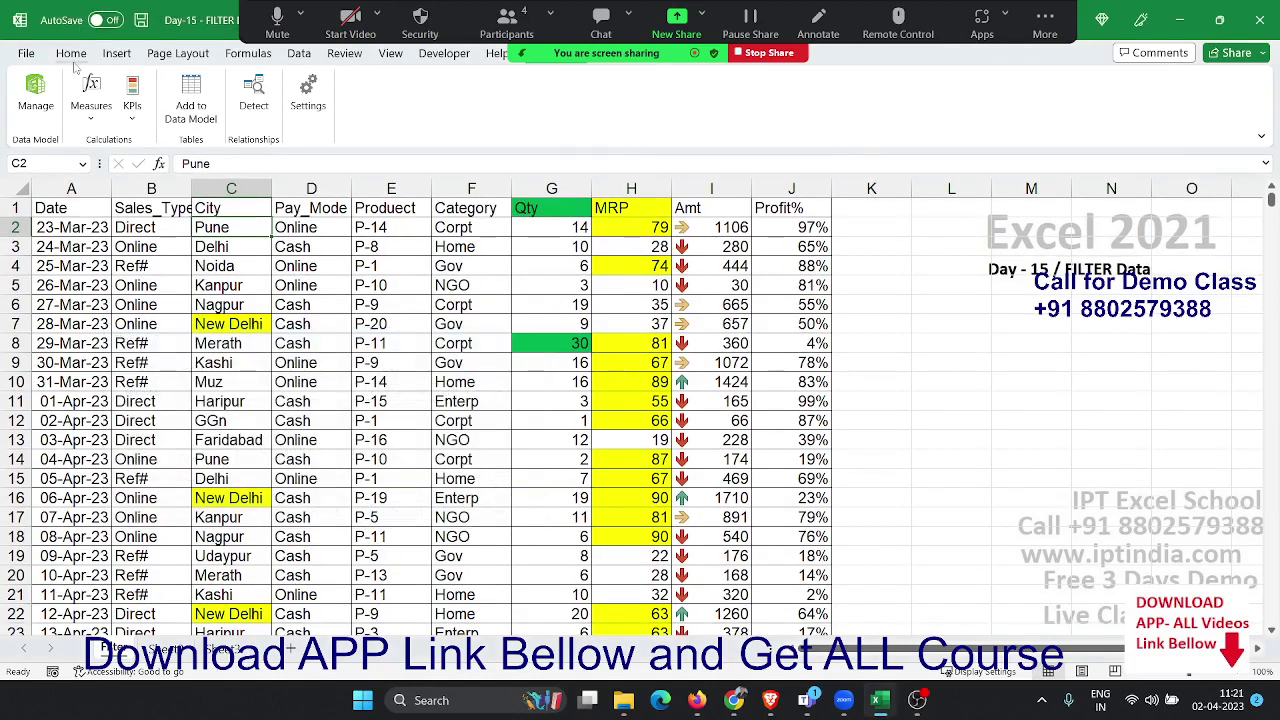
click(71, 53)
click(1077, 112)
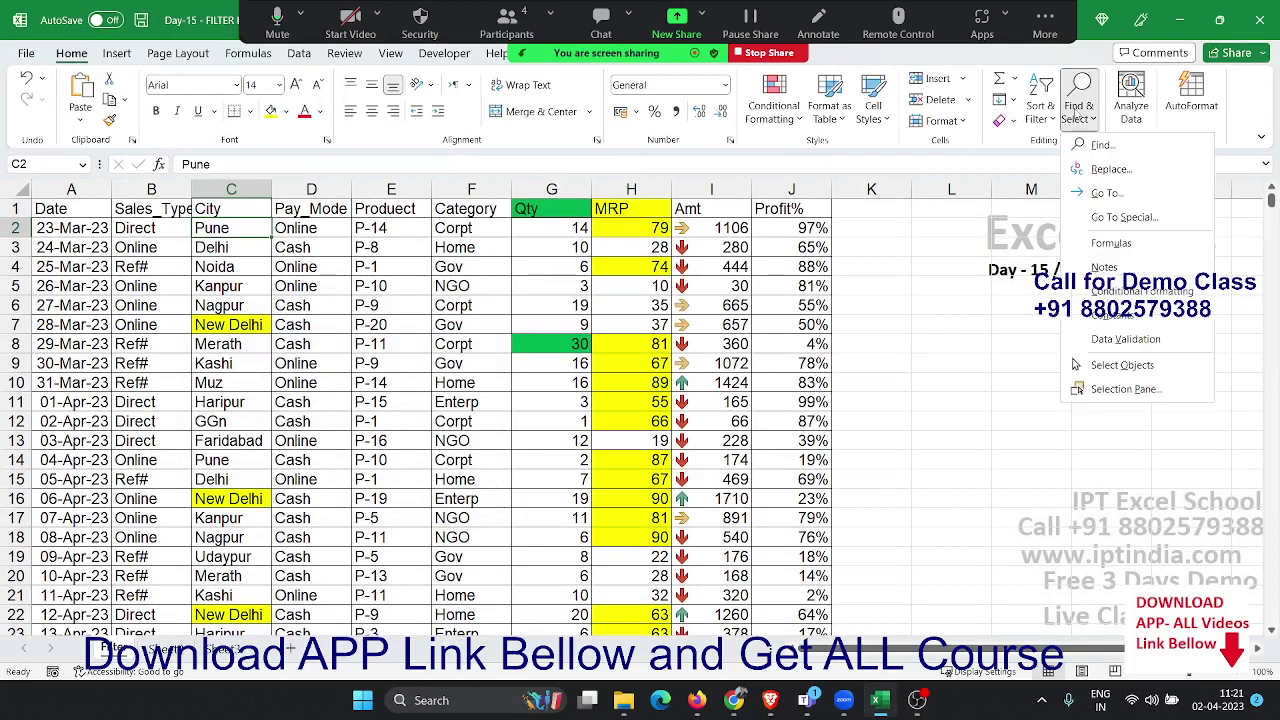
click(1124, 217)
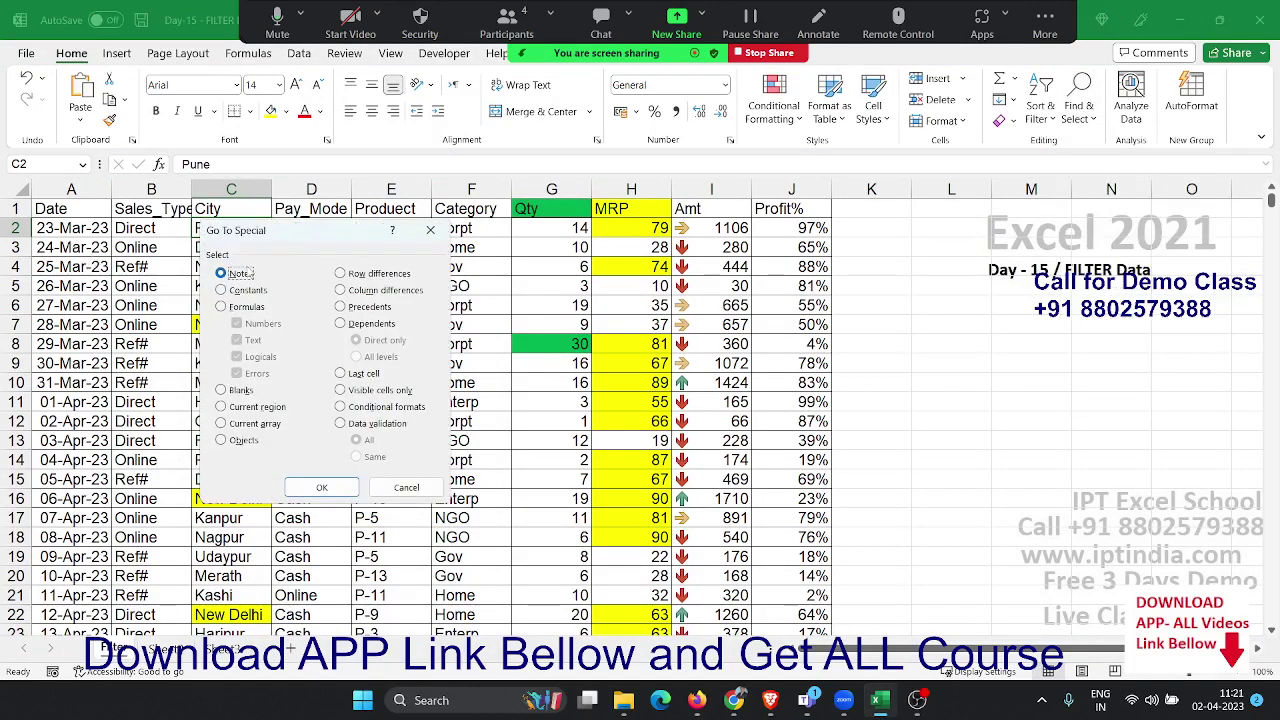
drag(278, 238, 394, 312)
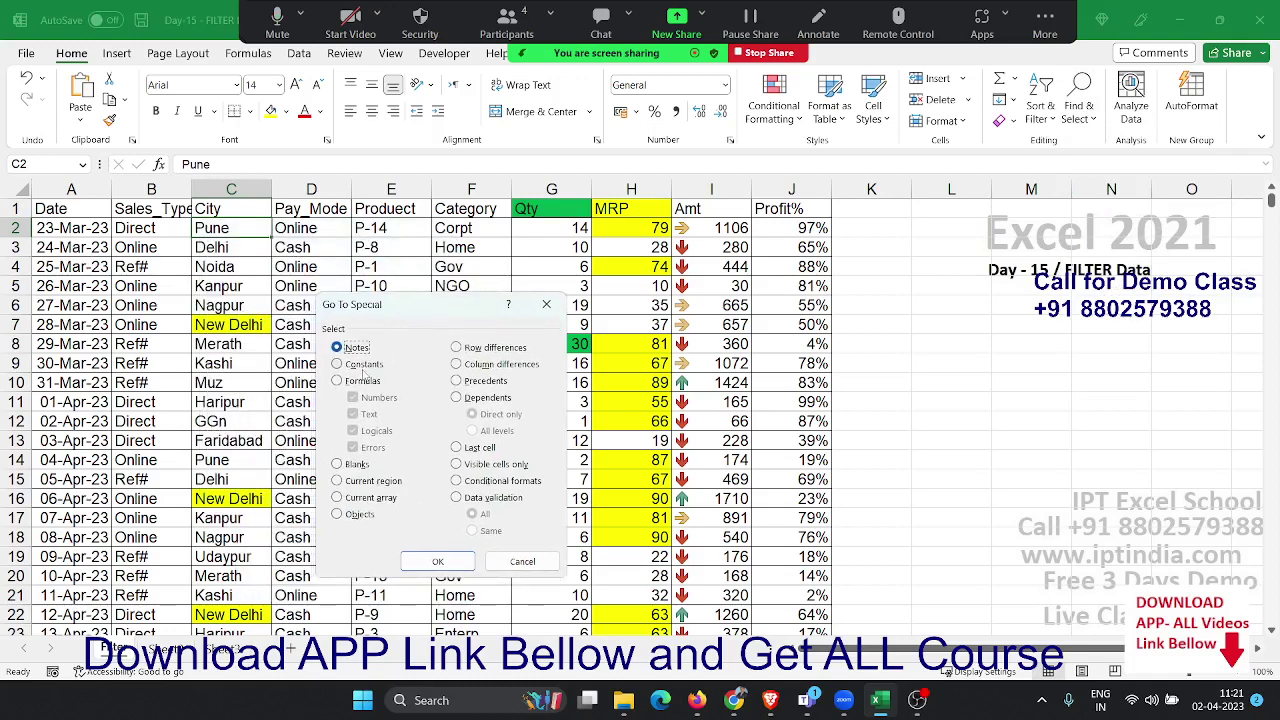
click(374, 366)
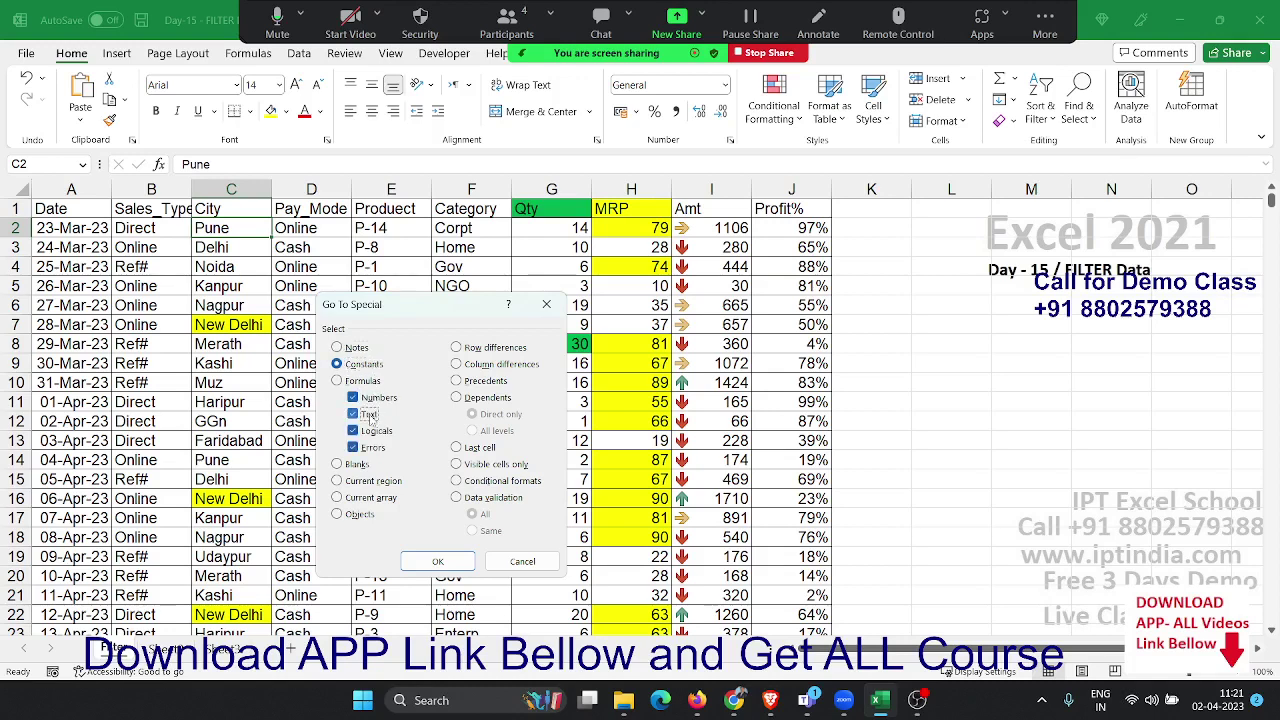
click(369, 415)
click(368, 430)
click(364, 447)
click(402, 556)
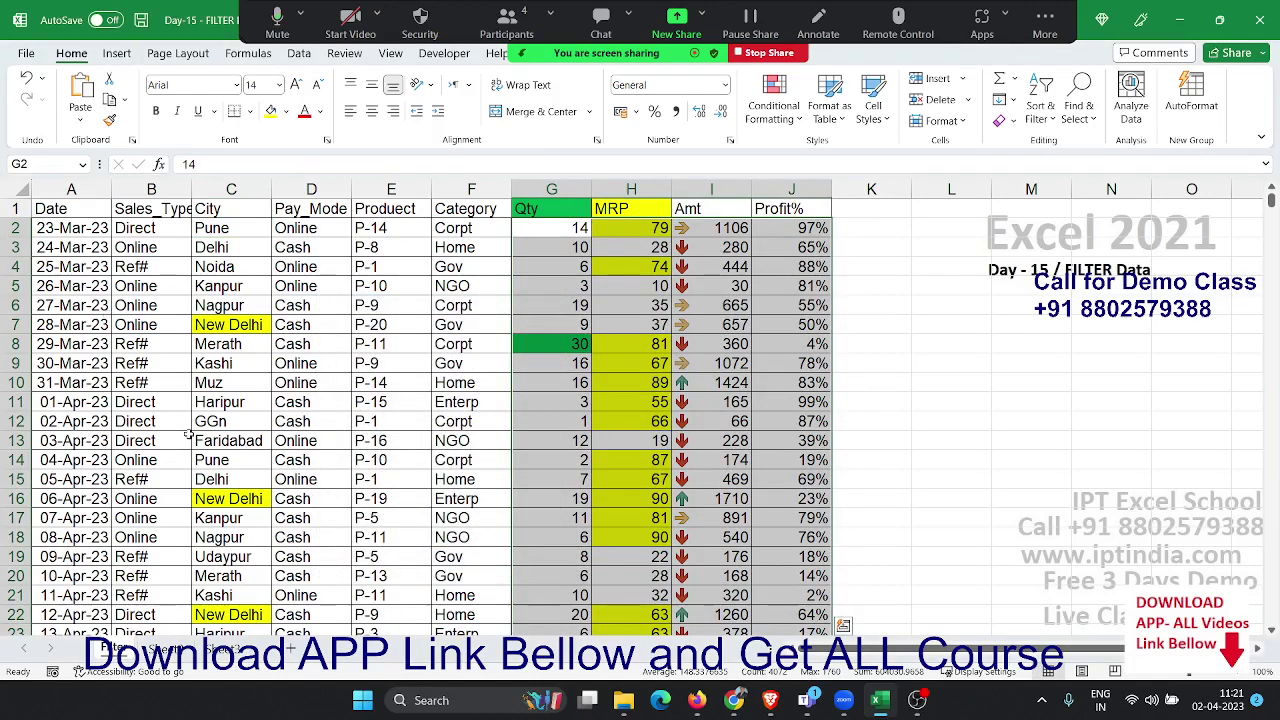
click(240, 367)
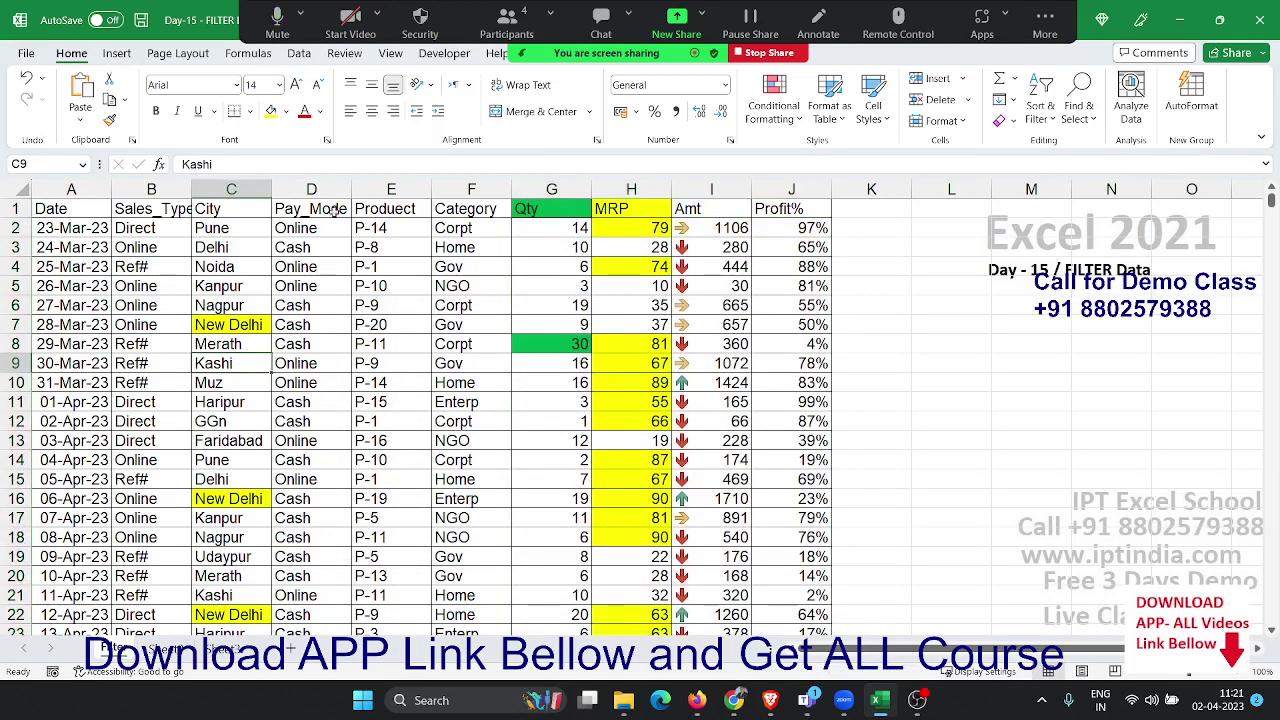
click(1079, 108)
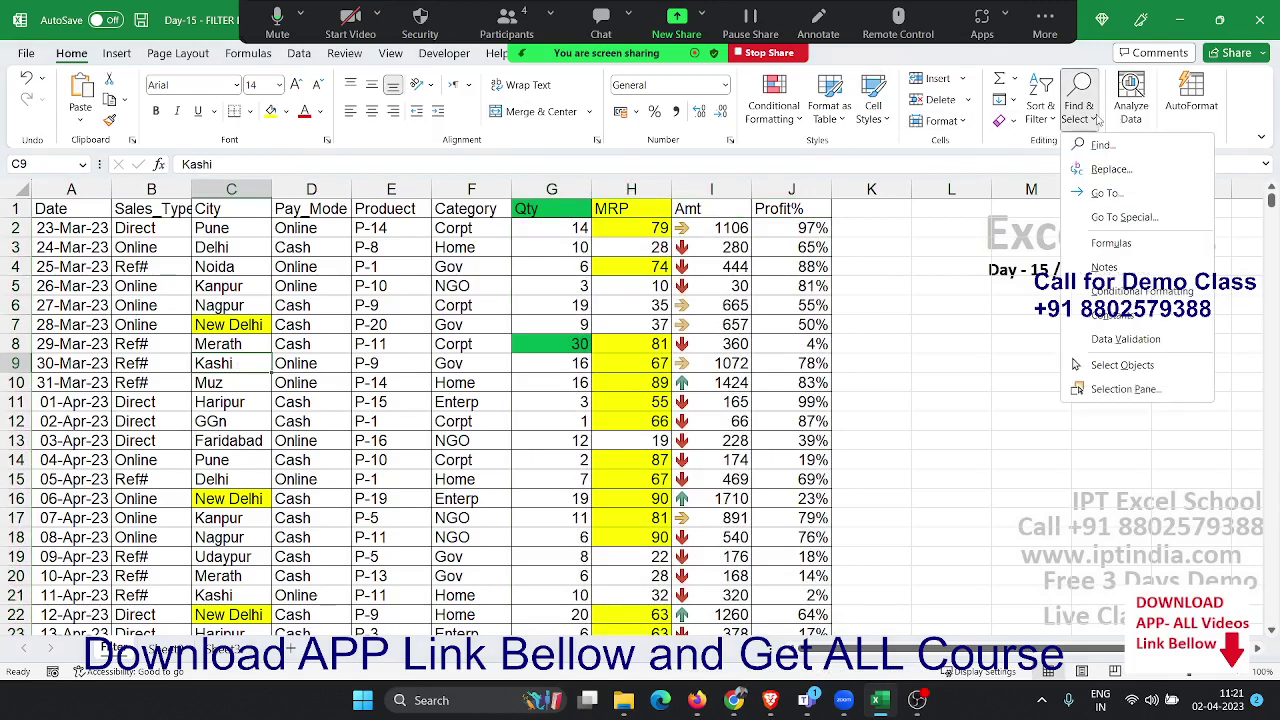
click(1120, 220)
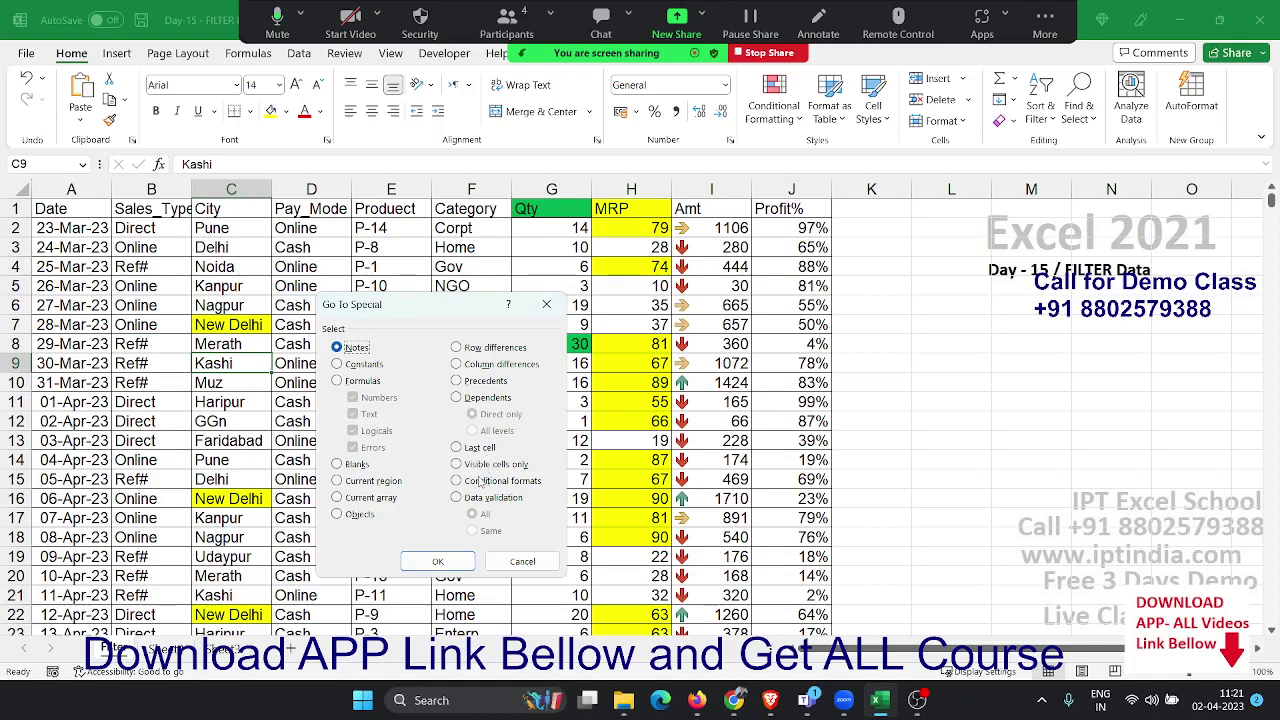
click(480, 481)
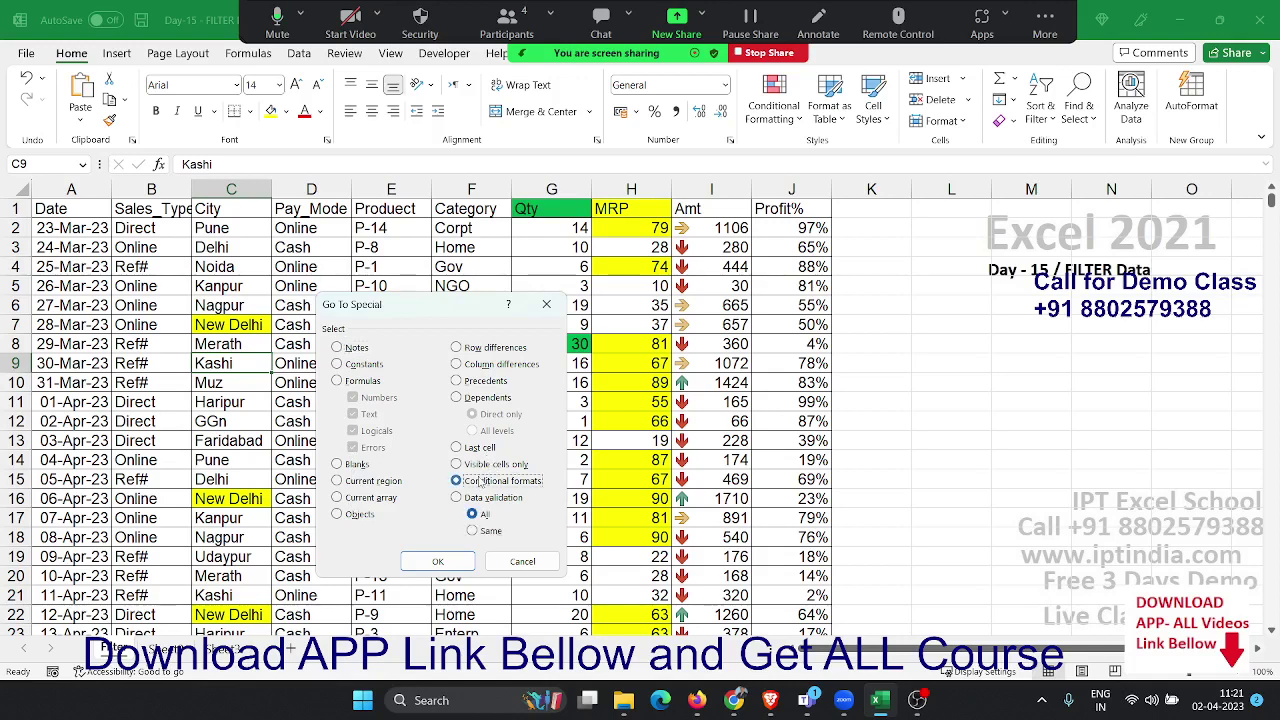
click(438, 561)
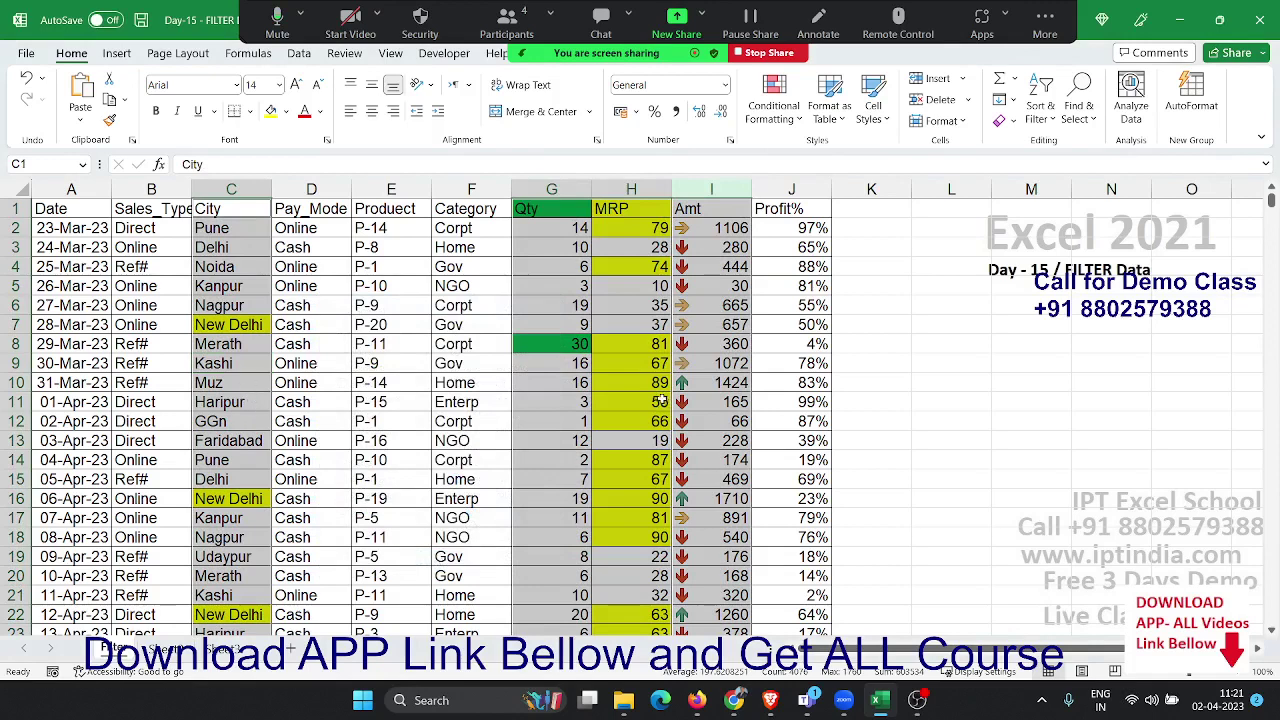
click(517, 317)
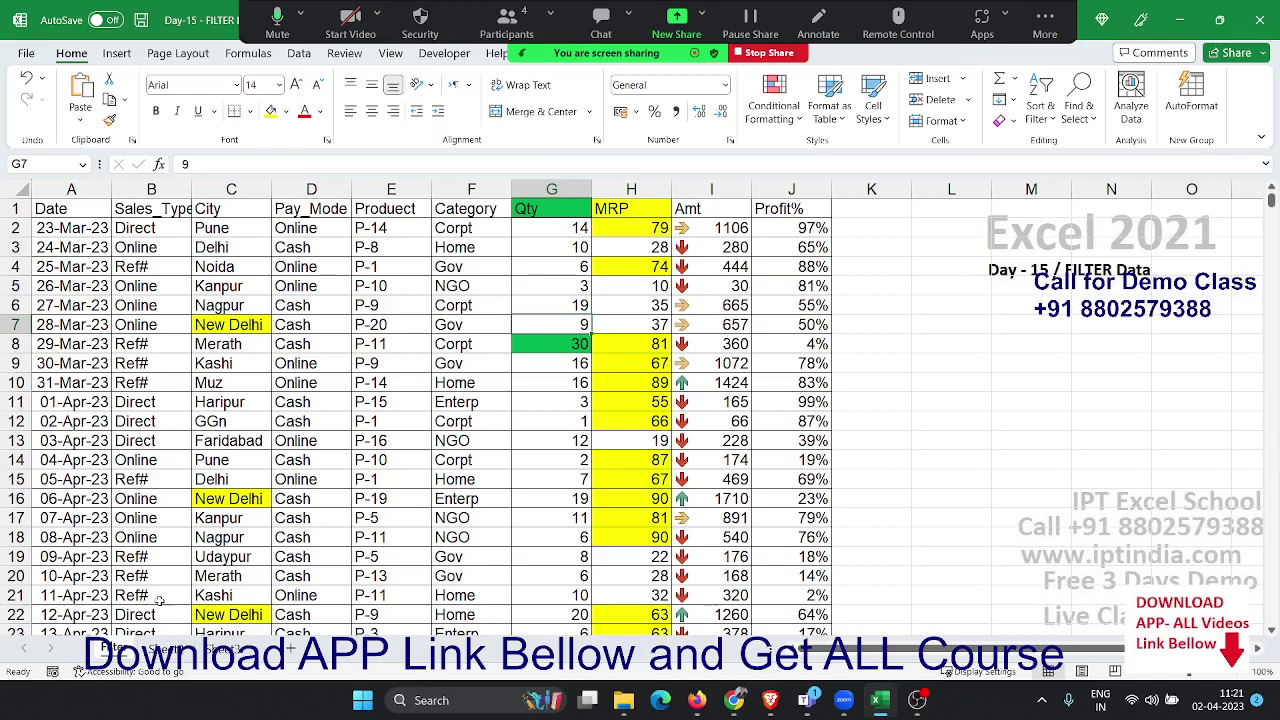
Turn on table filters with Ctrl+Shift+L and filter City to Delhi only.
click(175, 225)
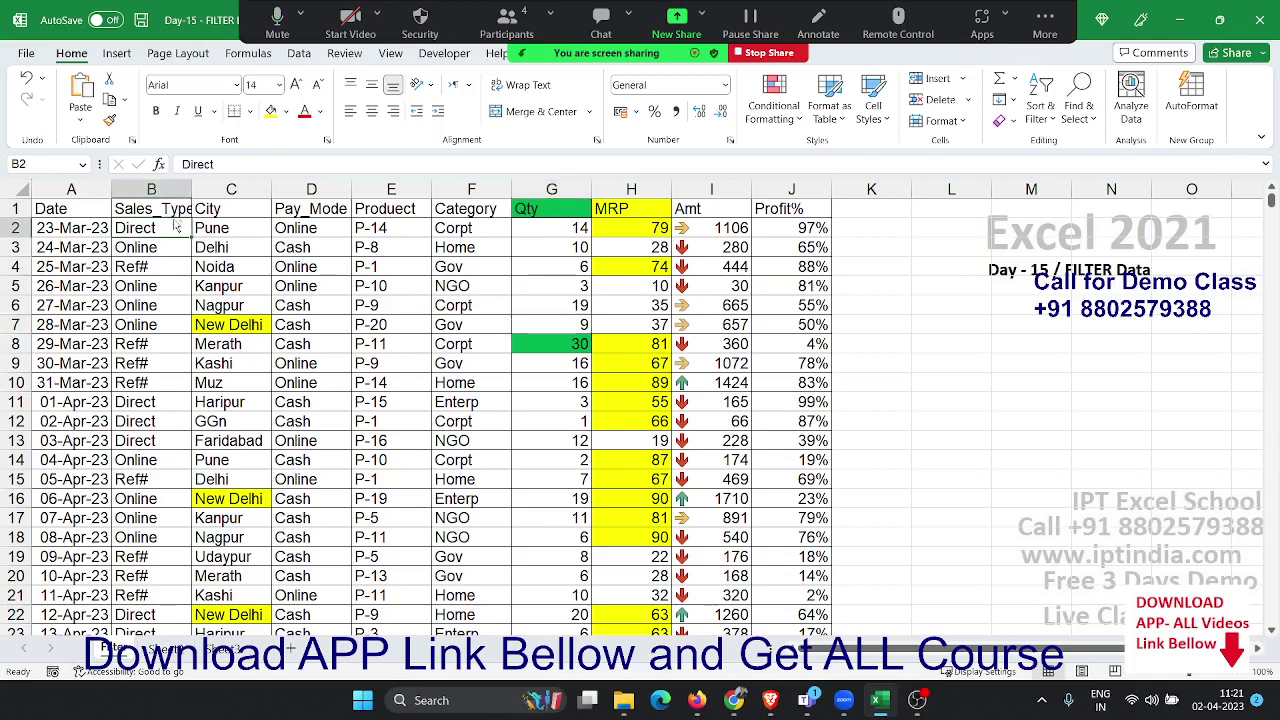
key(ctrl+shift+l)
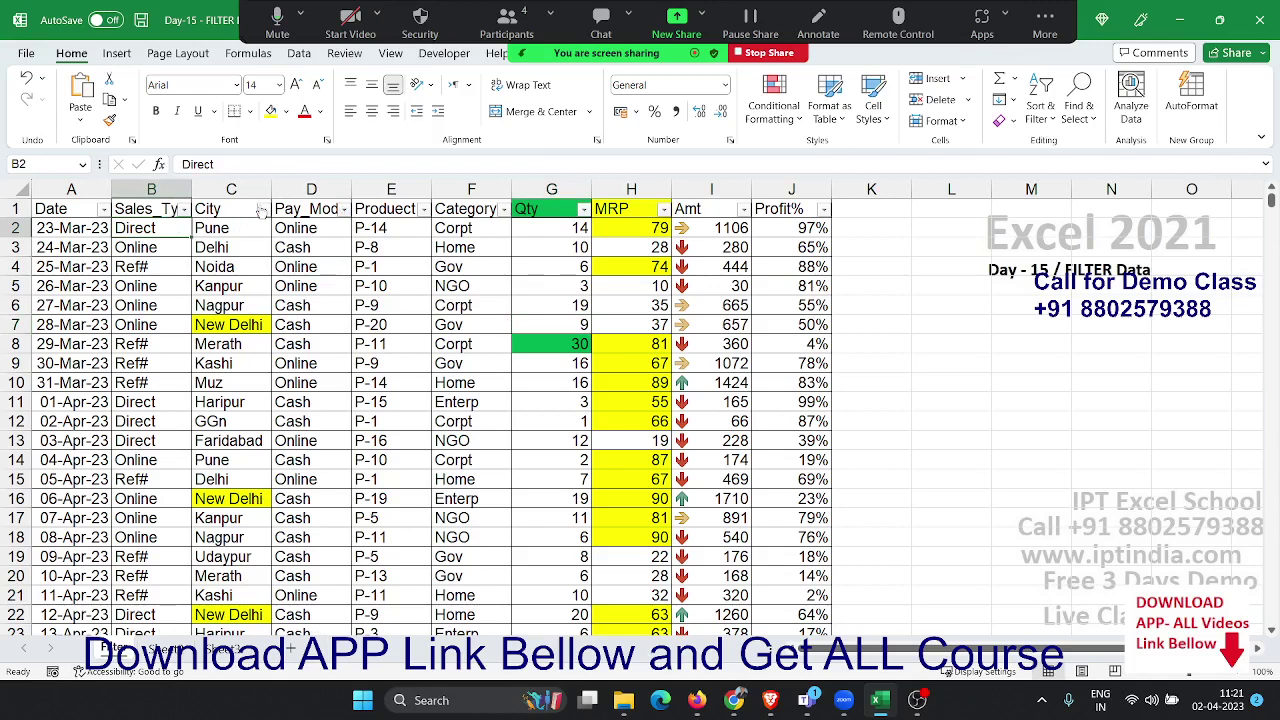
click(263, 209)
click(108, 406)
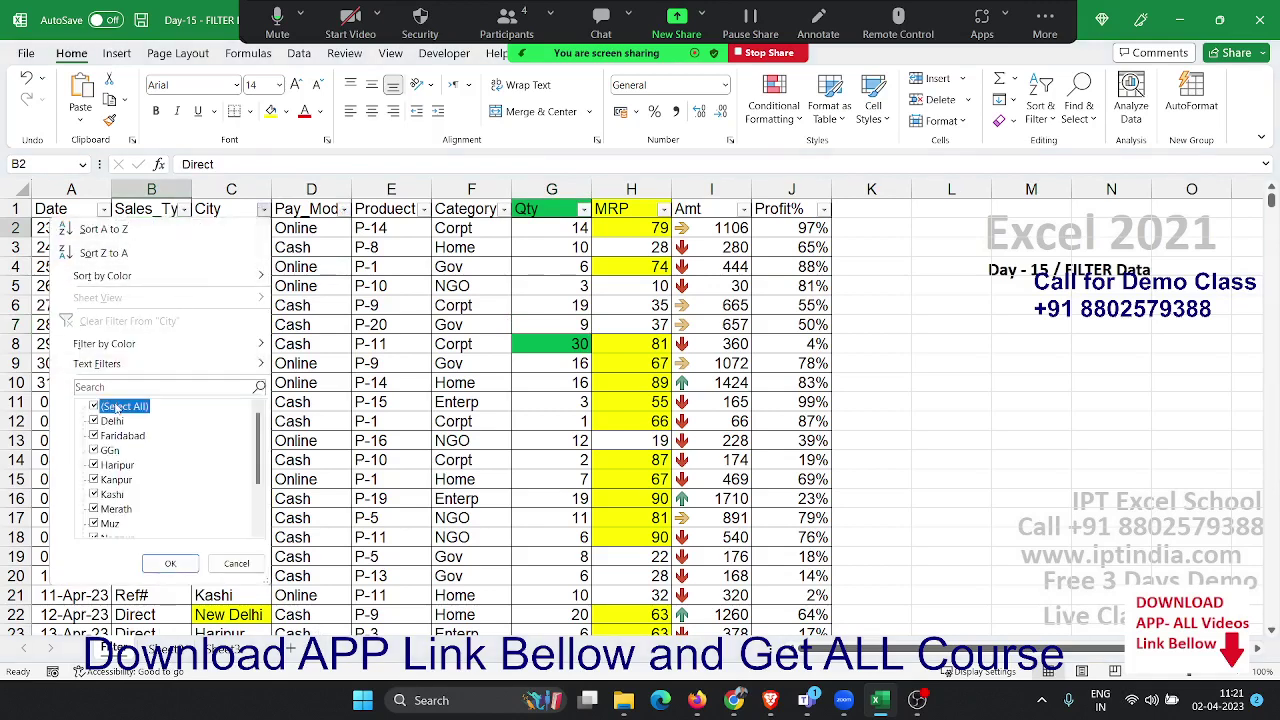
click(114, 422)
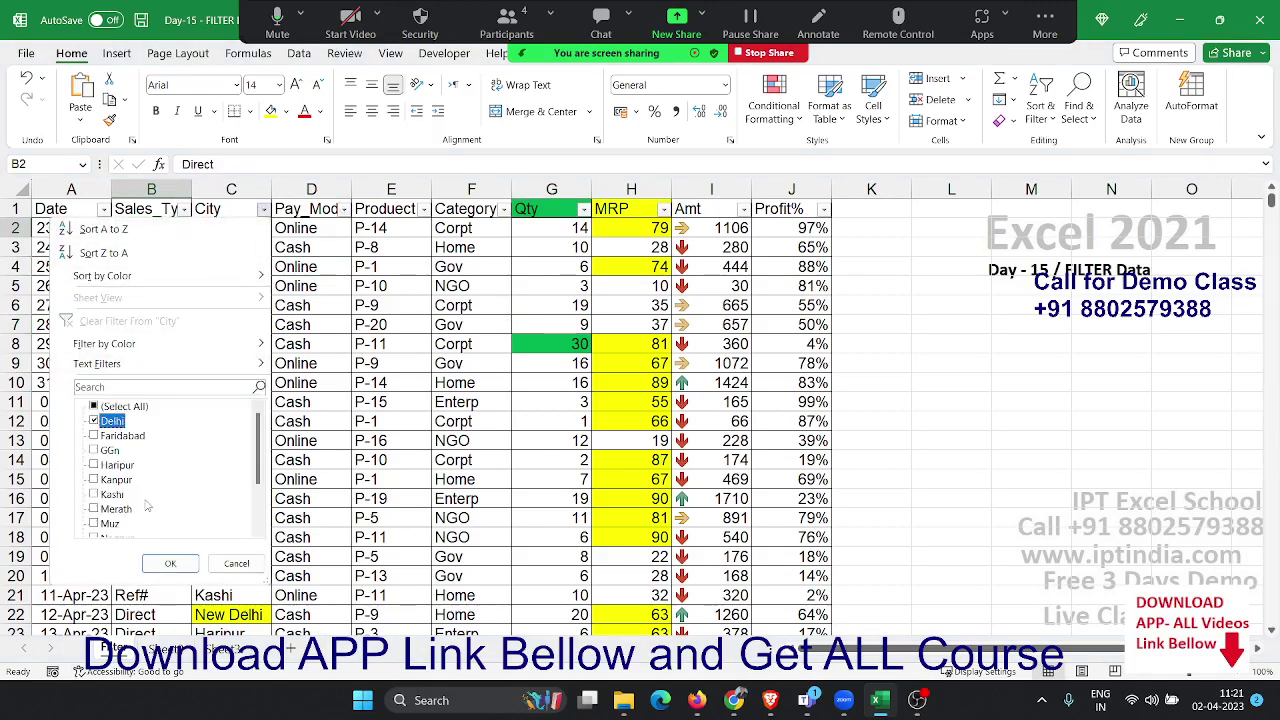
click(170, 563)
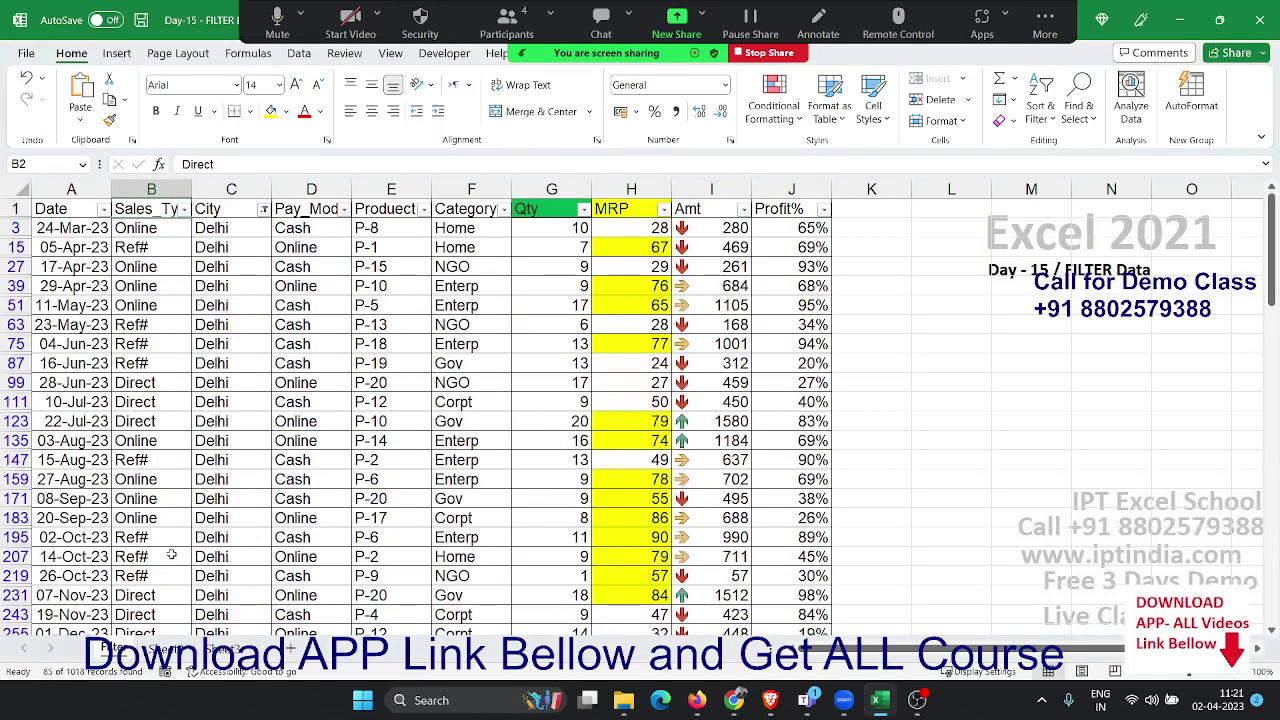
Filter Pay_Mode to Cash and Category to Corpt, then select the filtered table A1:J927.
click(343, 209)
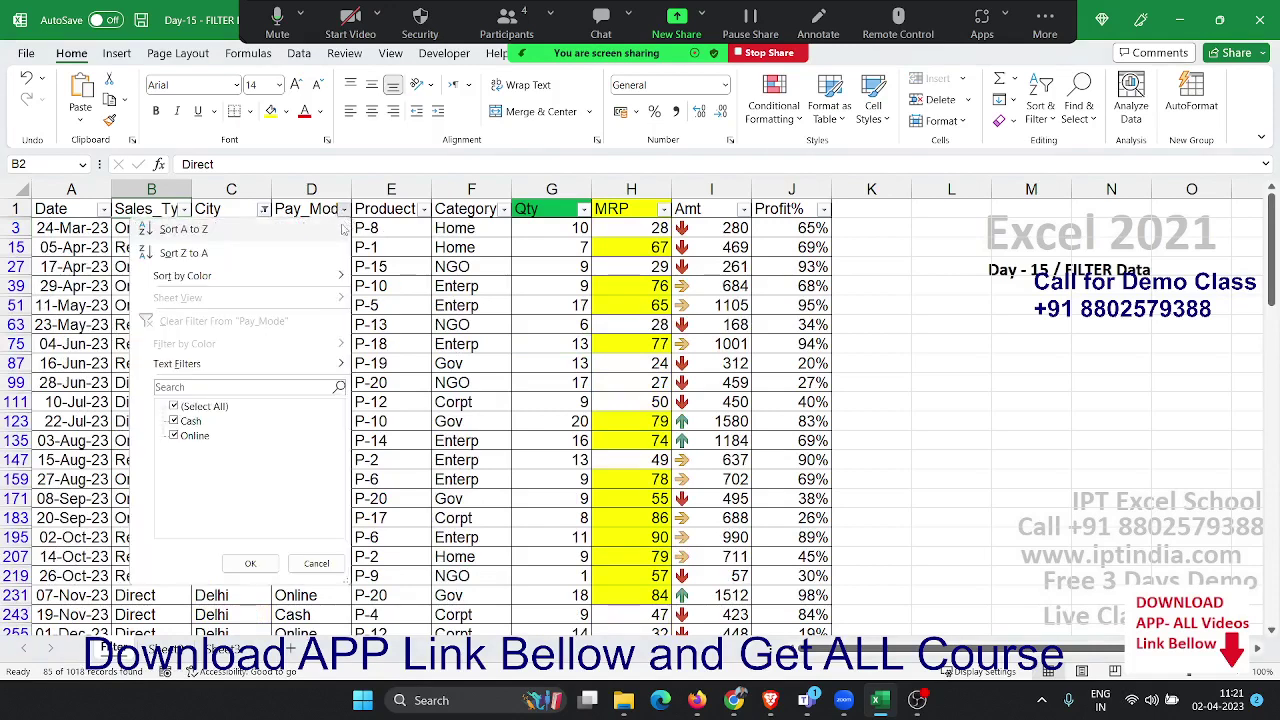
click(188, 436)
click(250, 563)
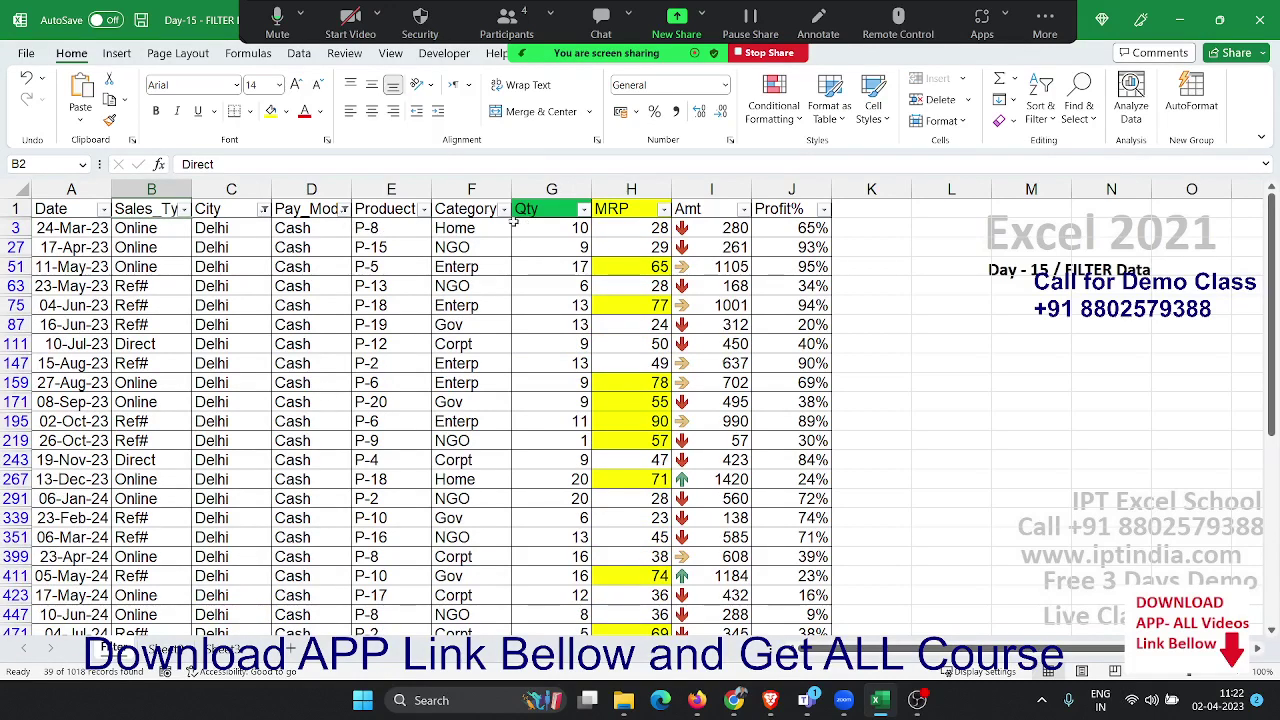
click(503, 209)
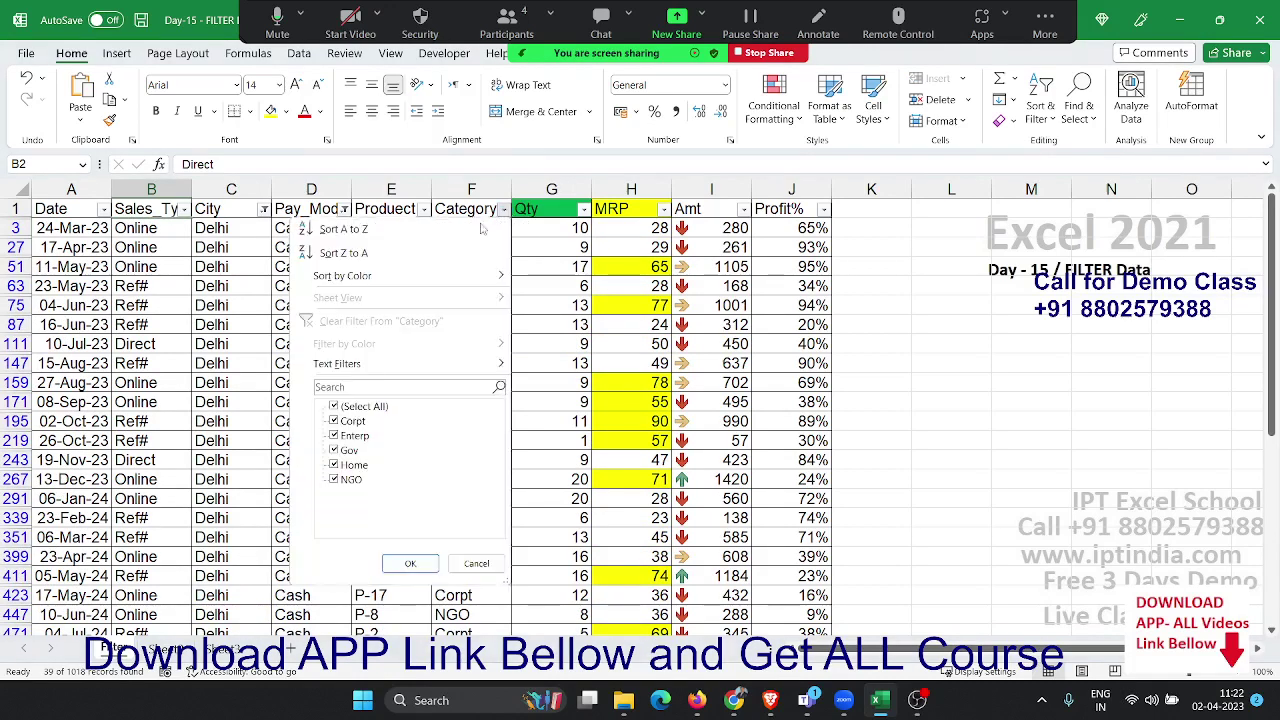
click(356, 407)
click(350, 421)
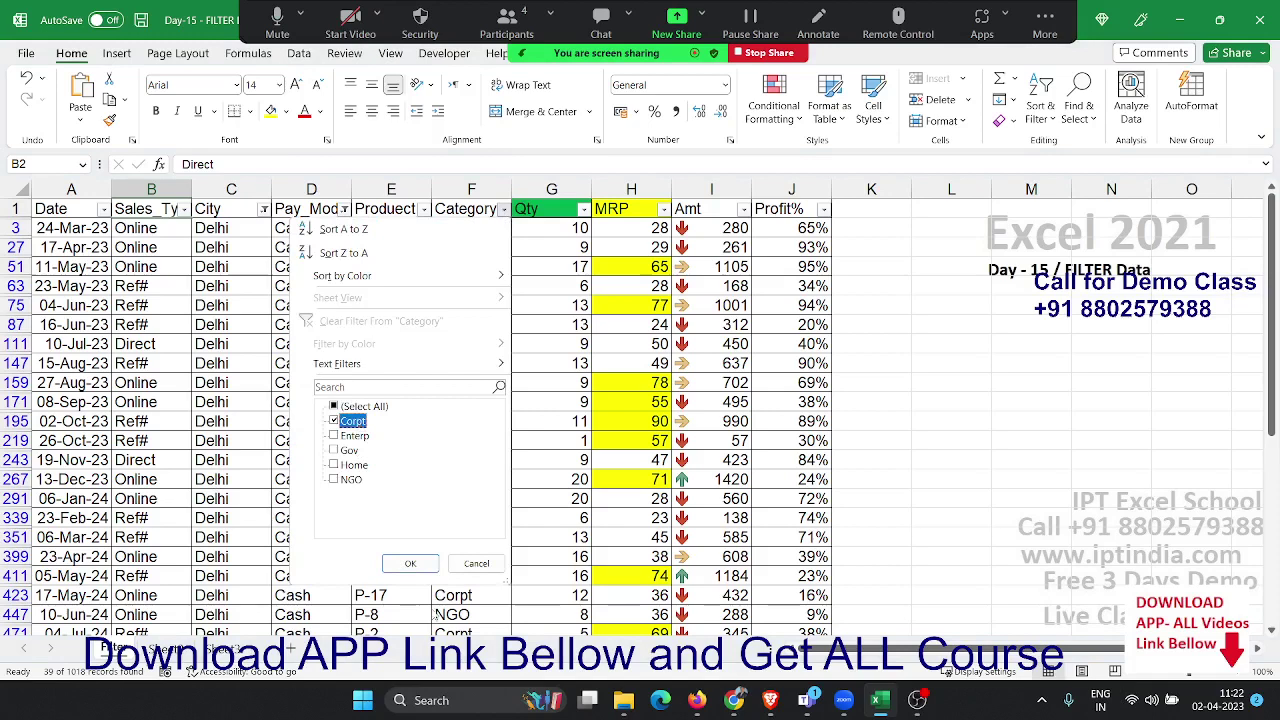
click(420, 564)
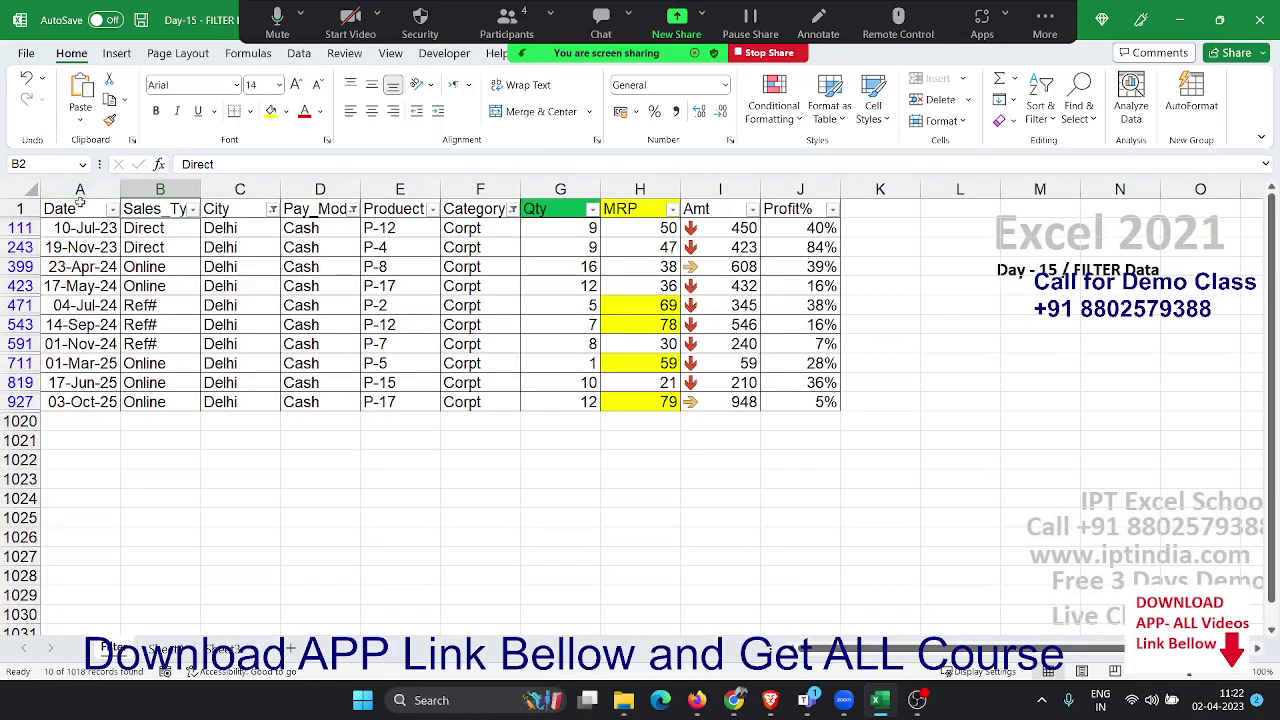
drag(82, 204, 806, 396)
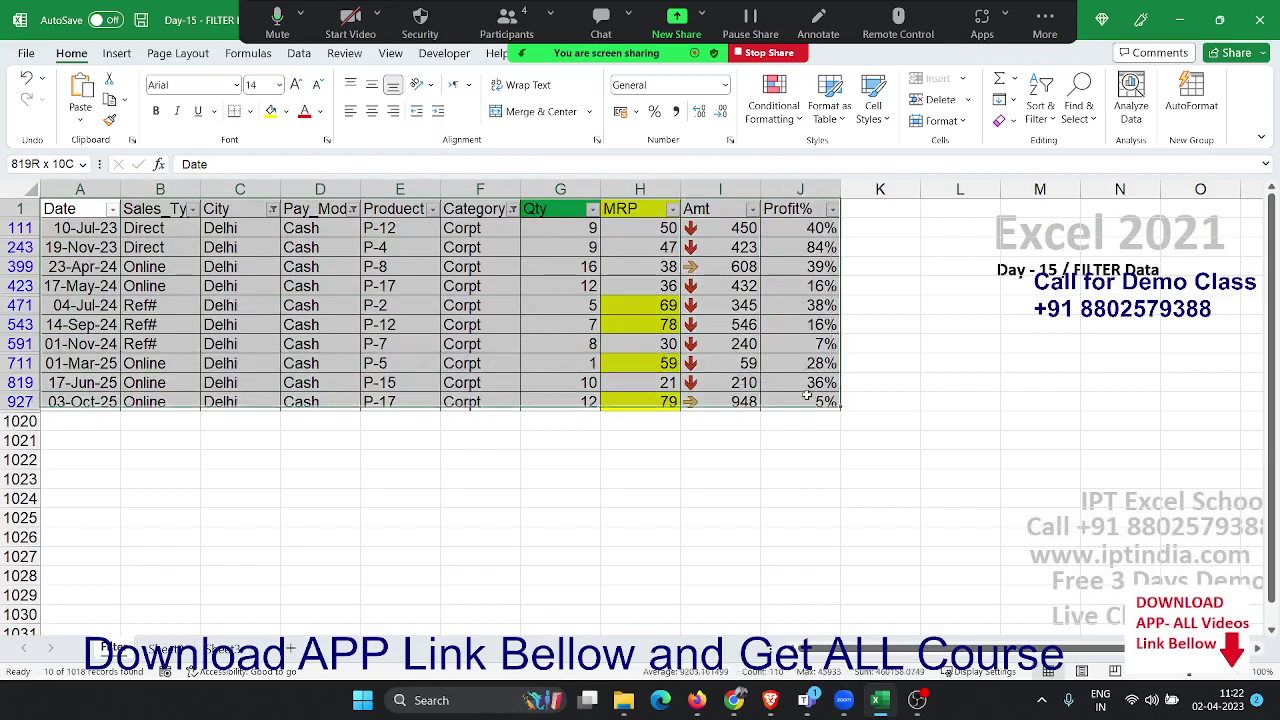
Select only the visible cells via Go To Special, copy them, and switch to Sheet2.
key(ctrl+c)
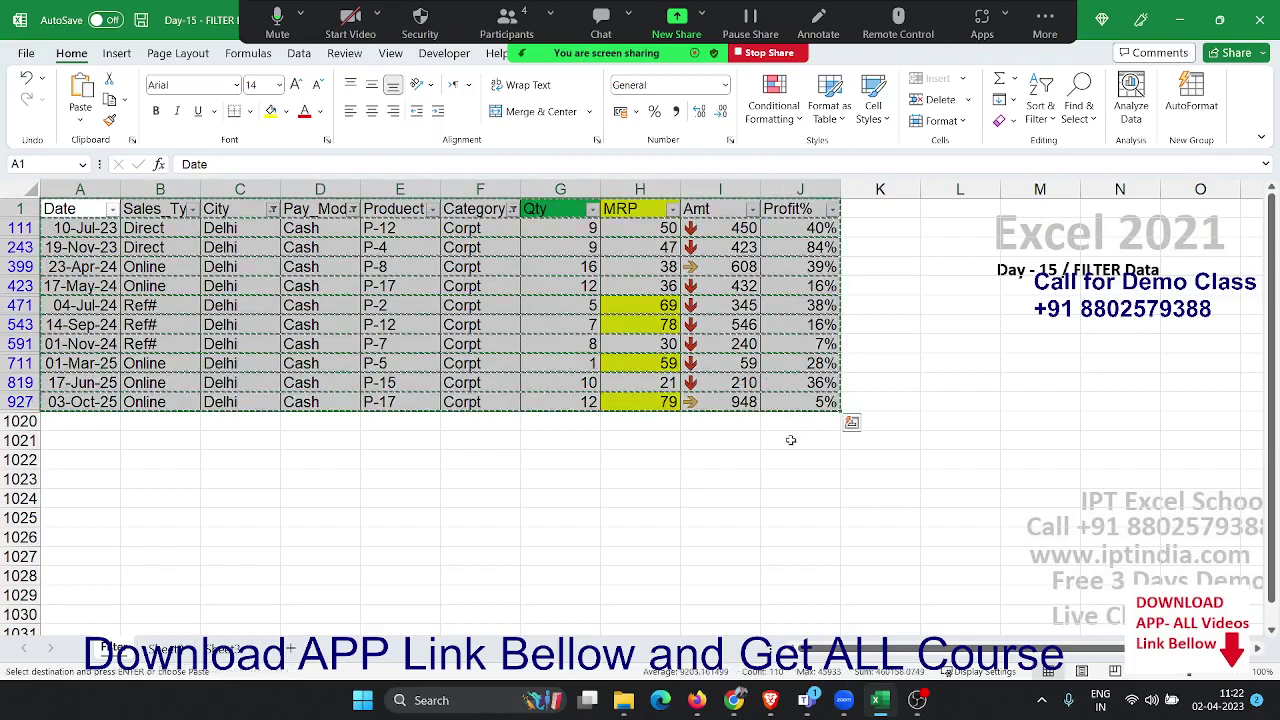
key(Escape)
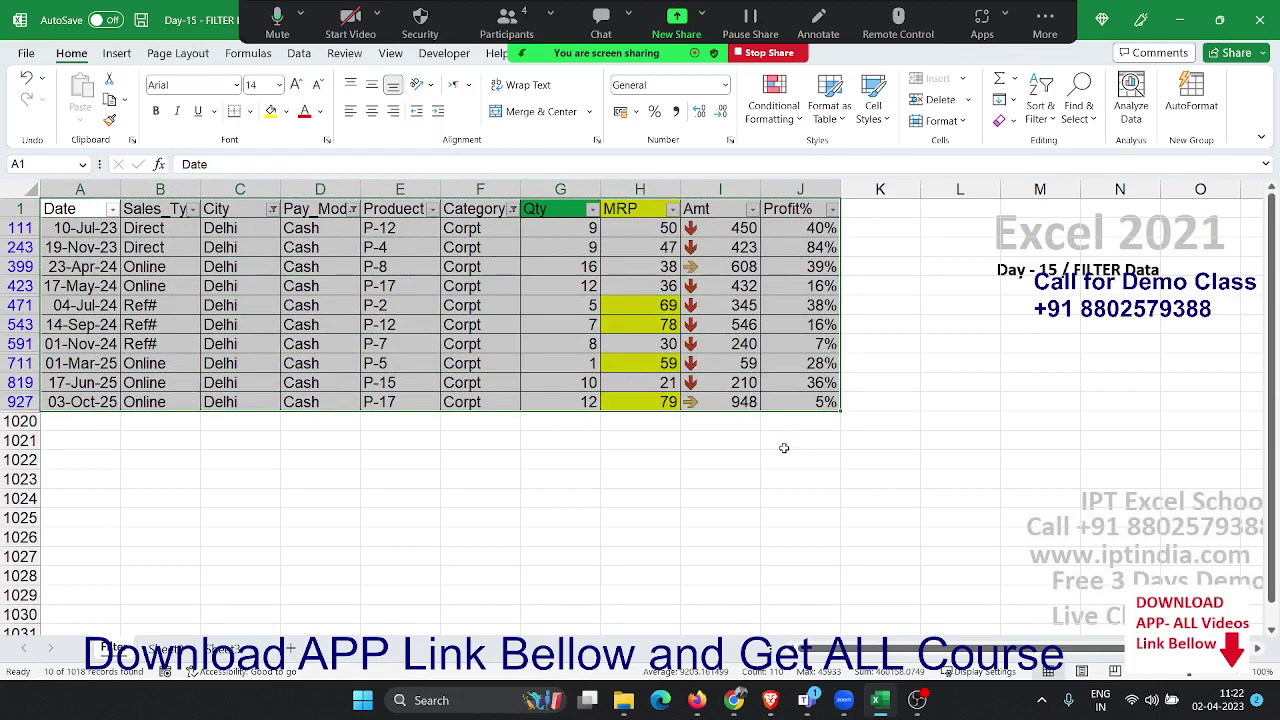
click(1078, 110)
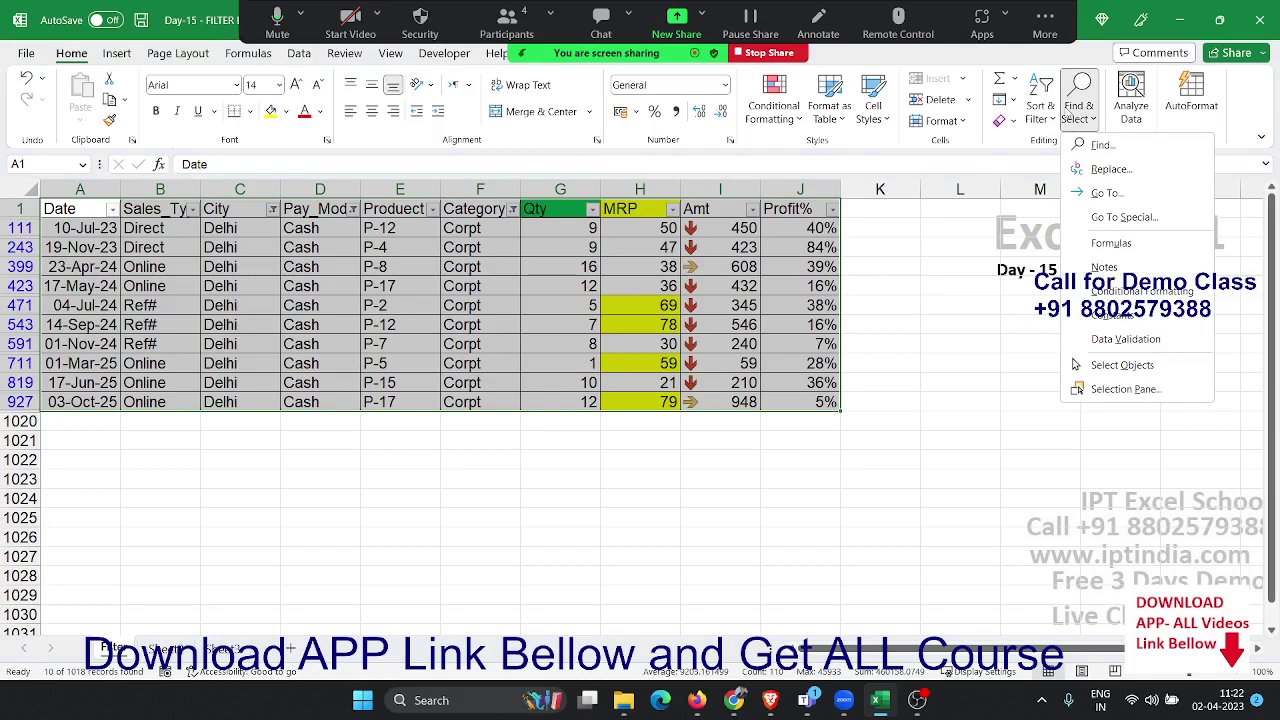
click(1120, 217)
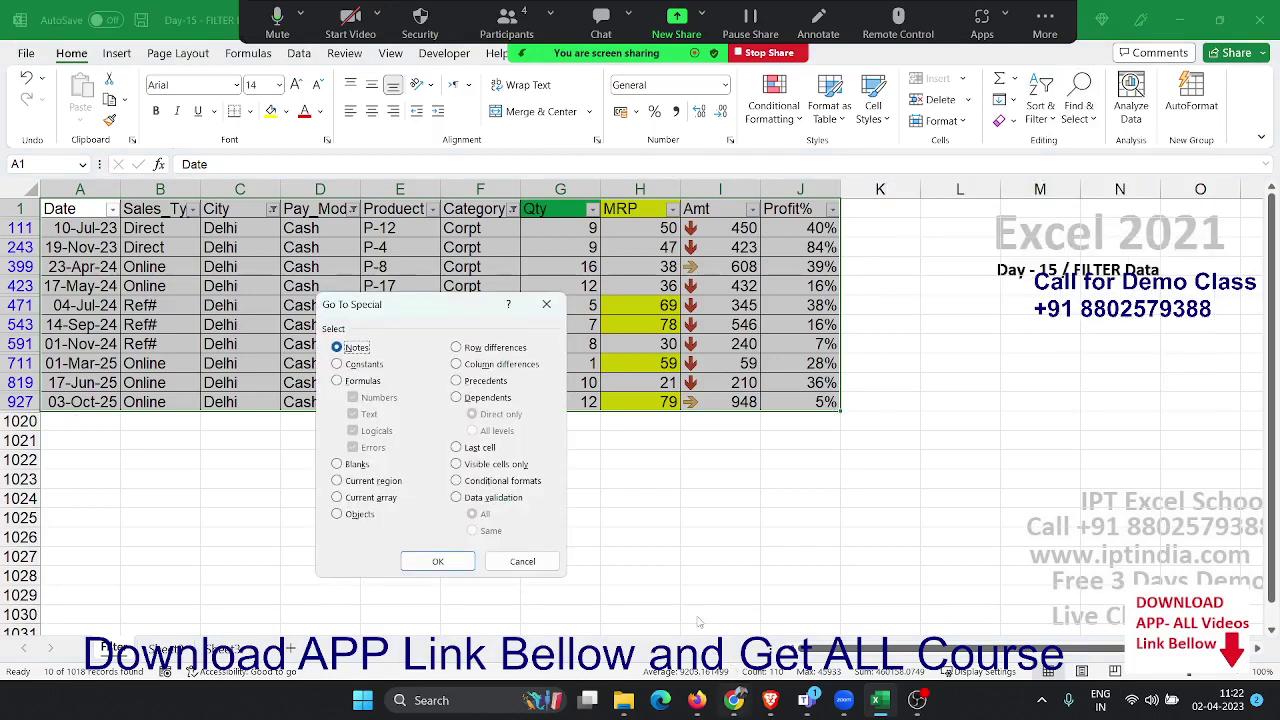
click(515, 469)
click(432, 561)
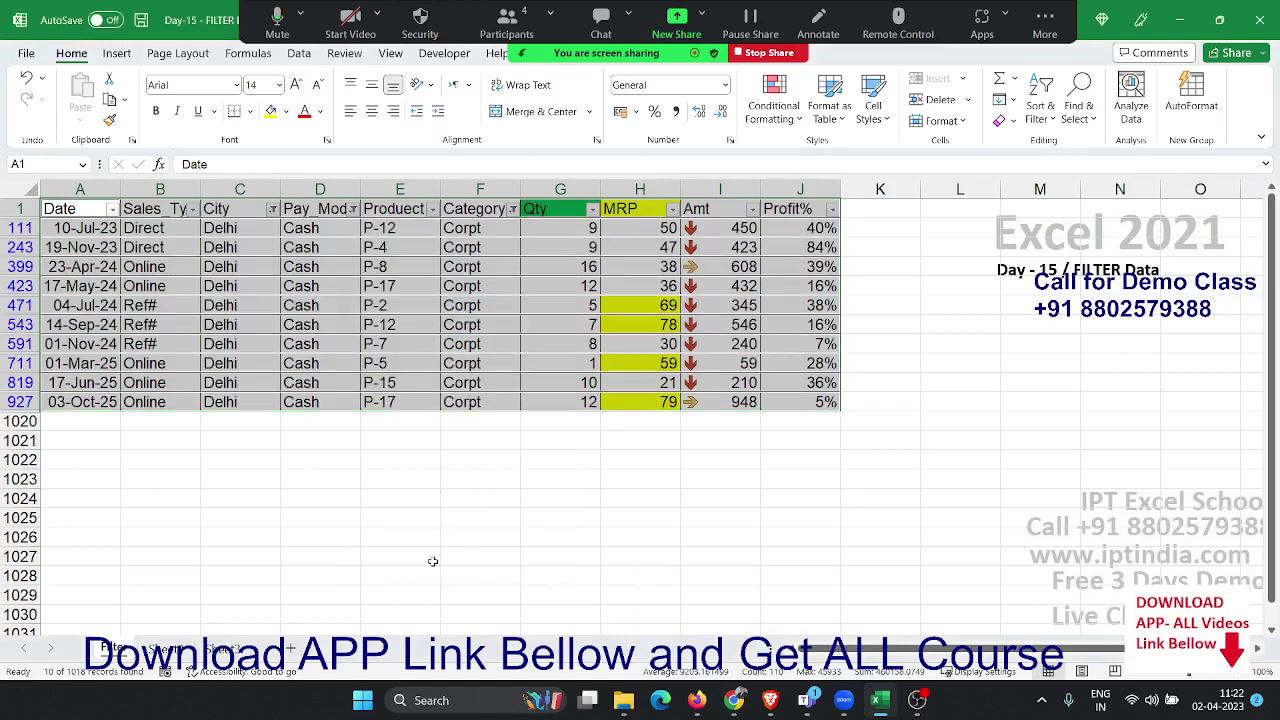
key(ctrl+c)
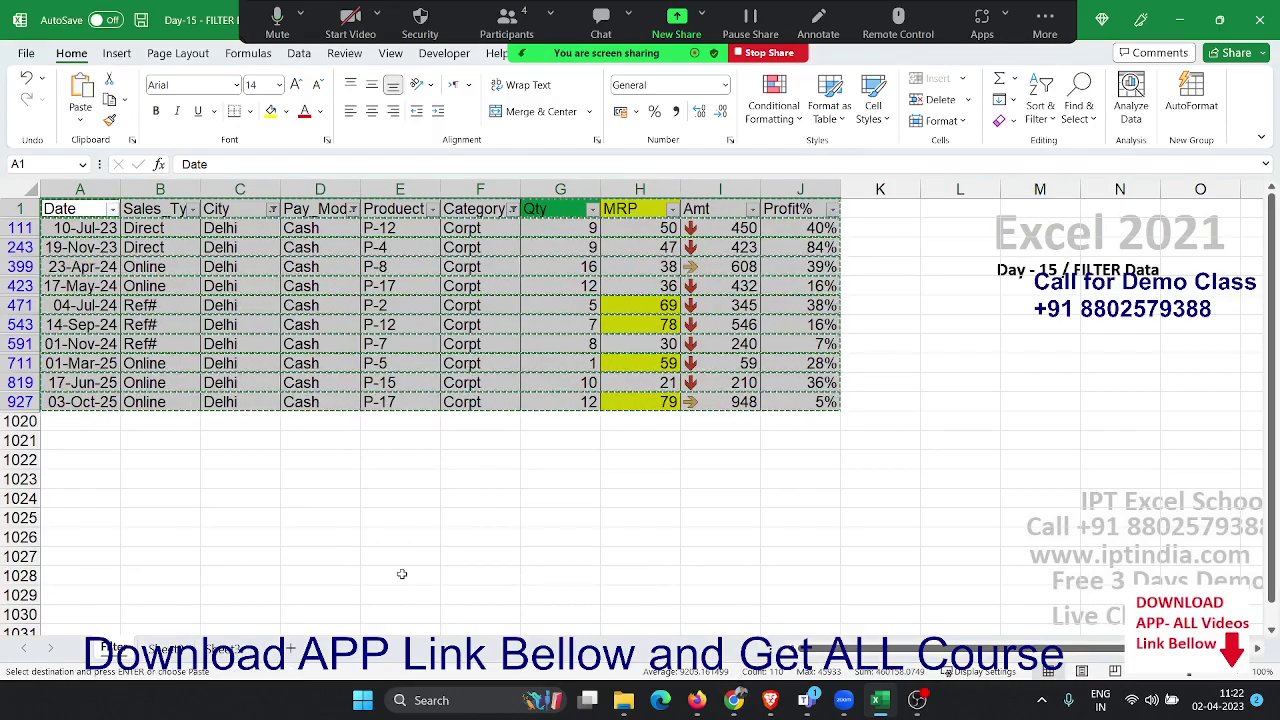
click(186, 652)
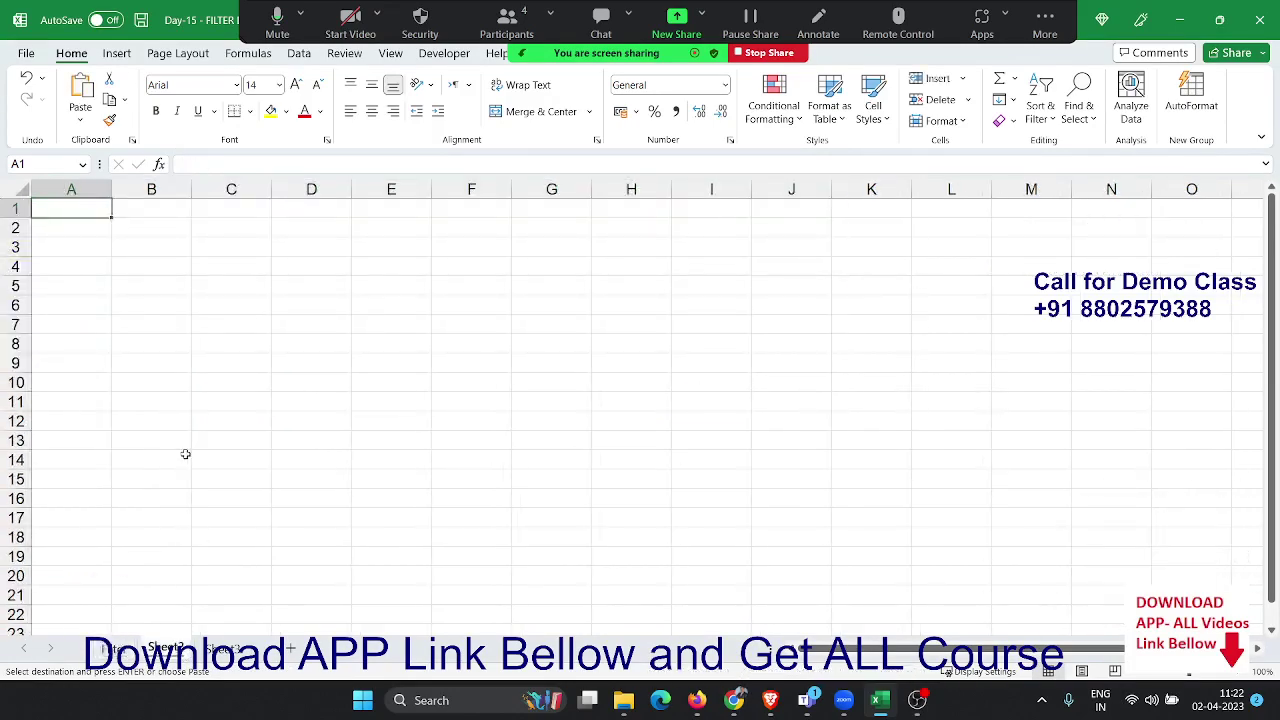
Paste the header and 10 Delhi/Cash/Corpt rows into A1 of Sheet2 and deselect them.
key(ctrl+v)
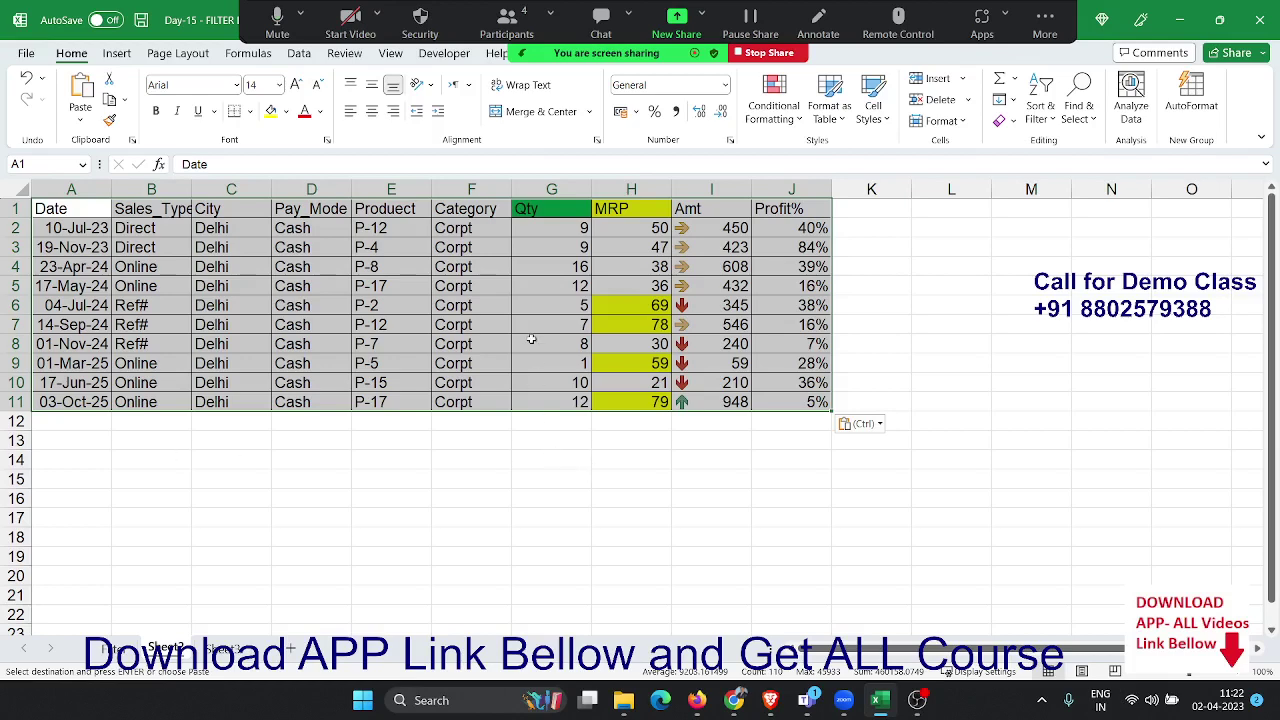
click(471, 285)
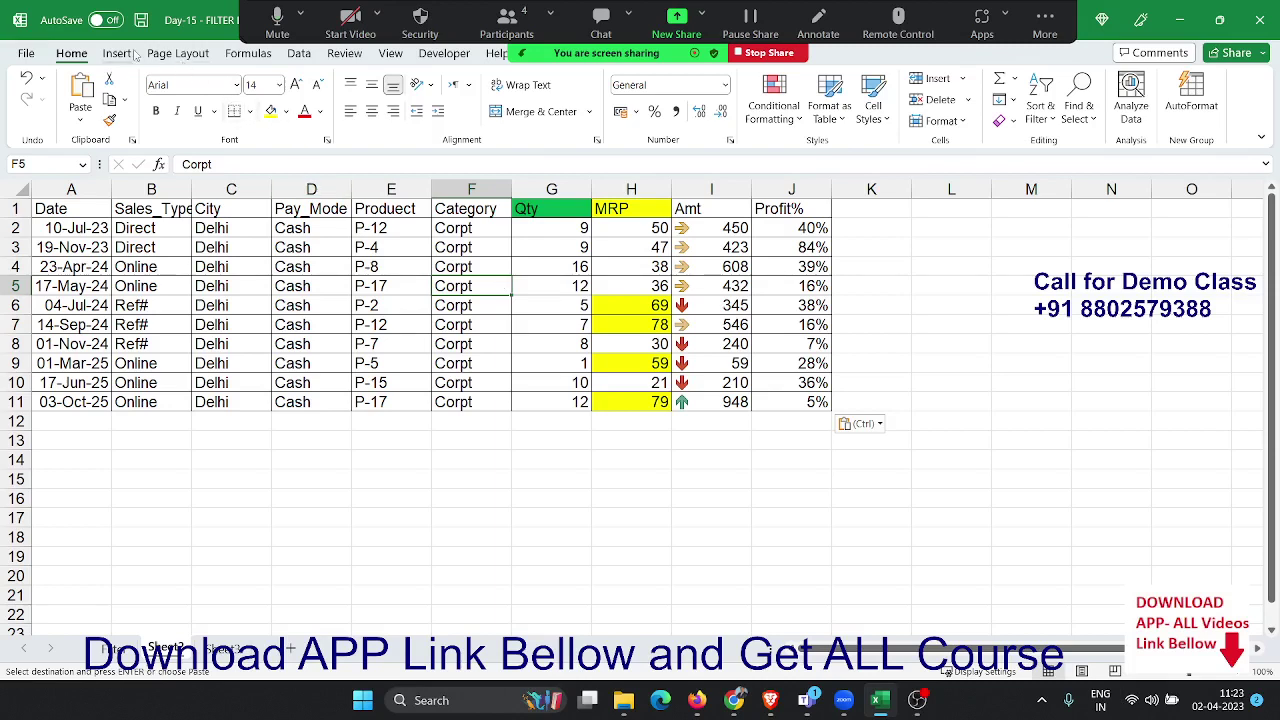
click(130, 55)
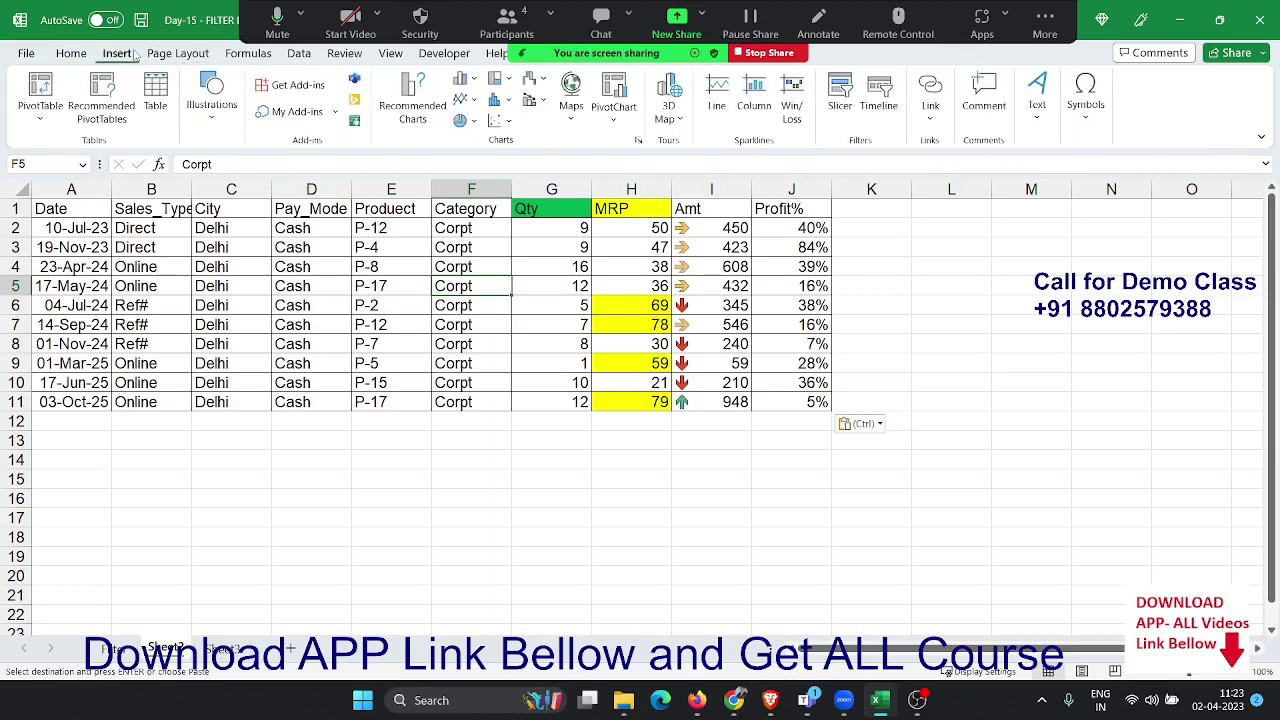
click(72, 56)
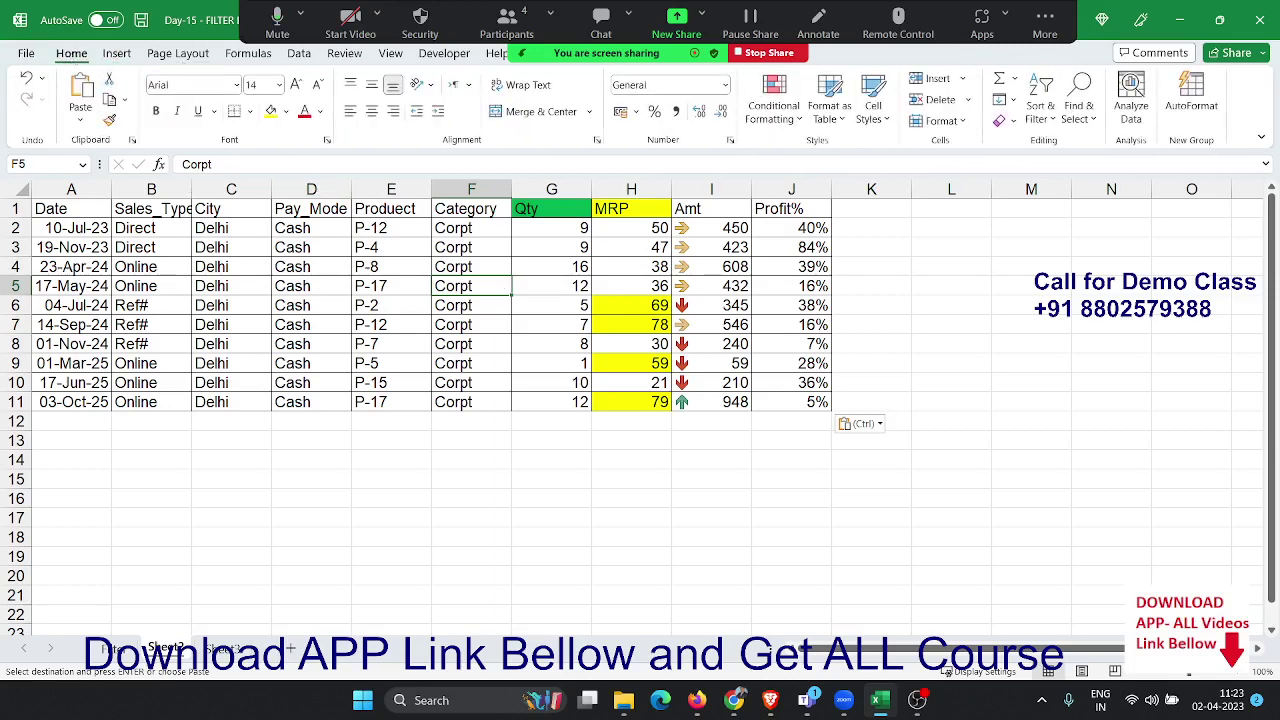
Browse to Class_Rec (E:) > EXCEL 2021 > 1. Most usefull Feature and open Test-1.
click(626, 703)
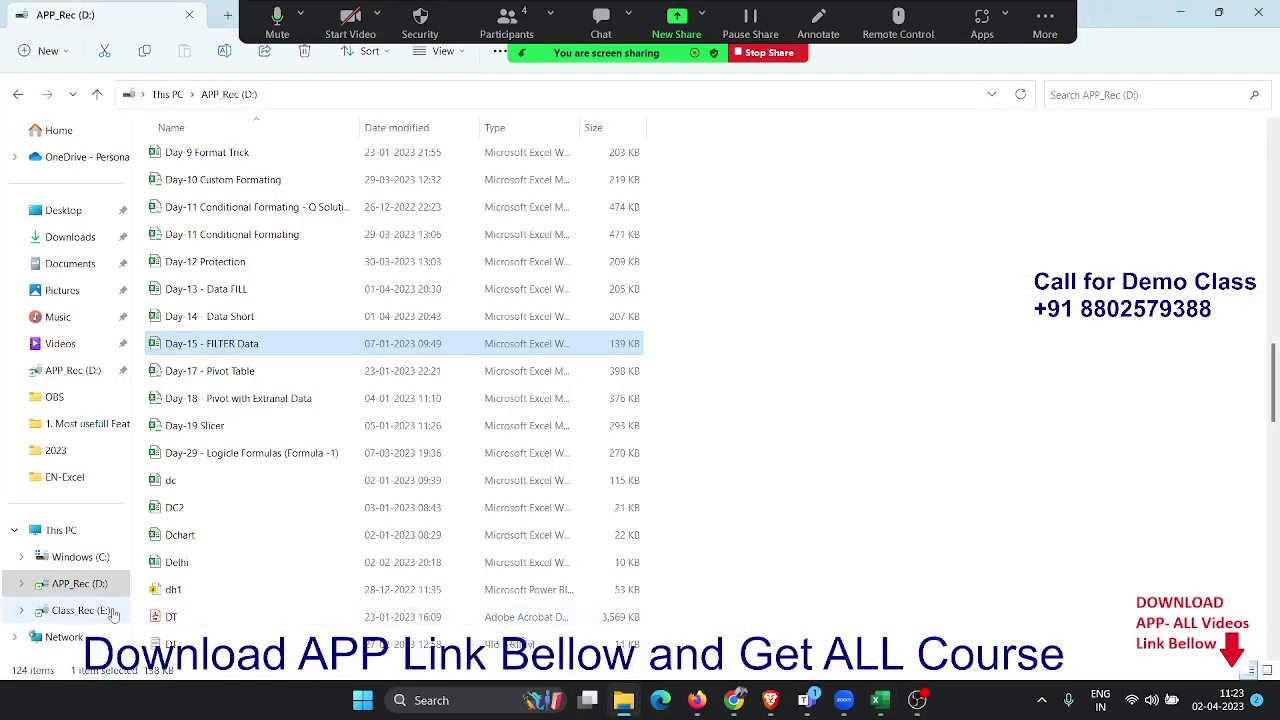
click(80, 610)
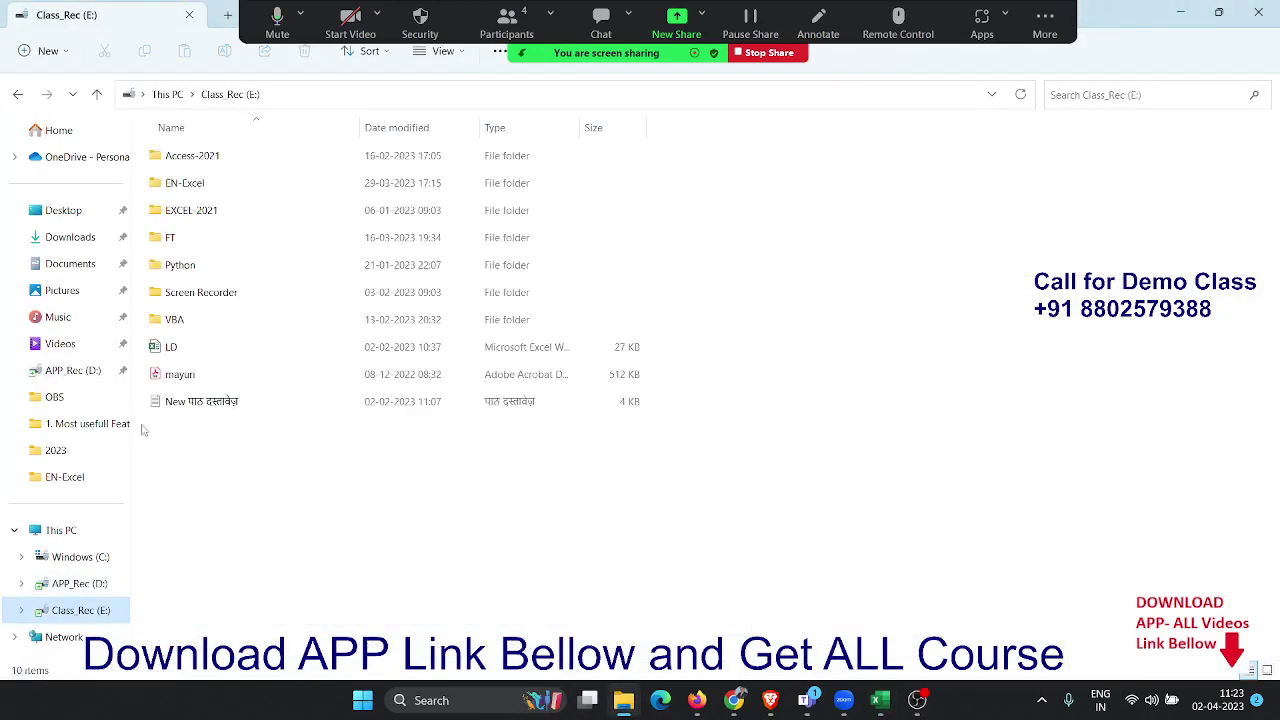
double_click(214, 209)
double_click(238, 166)
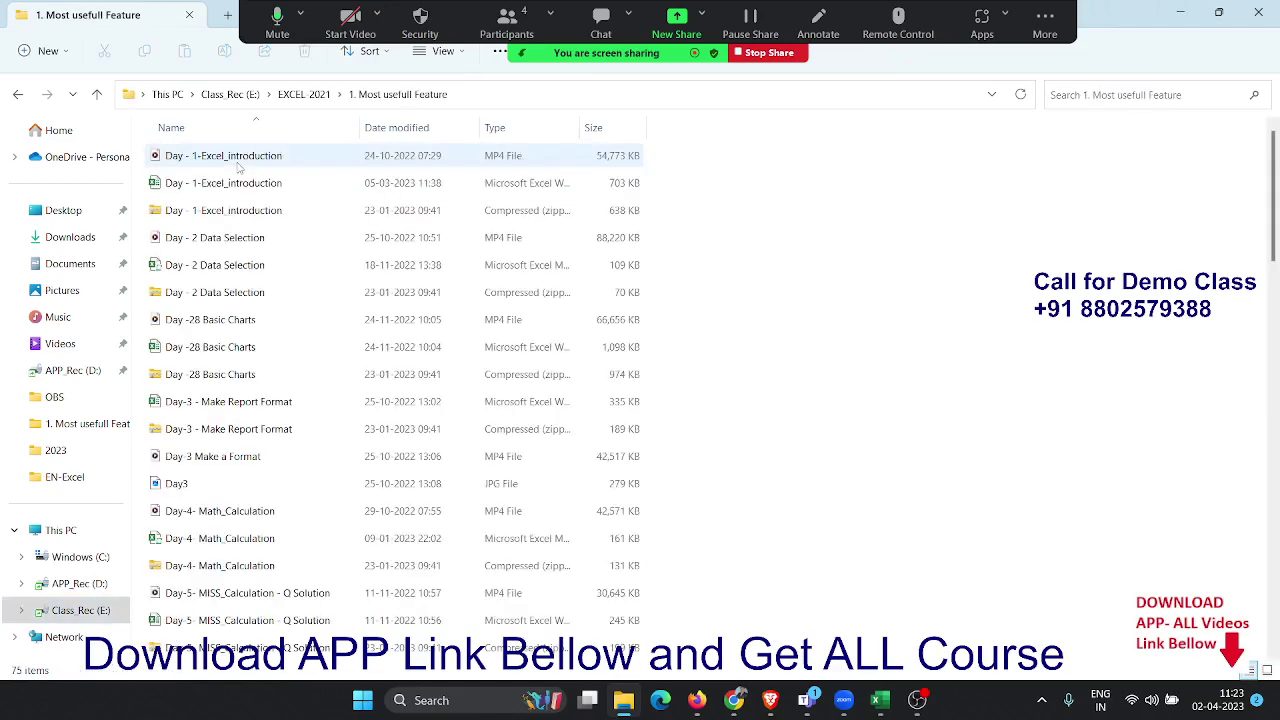
scroll(280, 380, down, 5)
scroll(290, 420, down, 5)
scroll(305, 490, down, 3)
scroll(314, 531, down, 3)
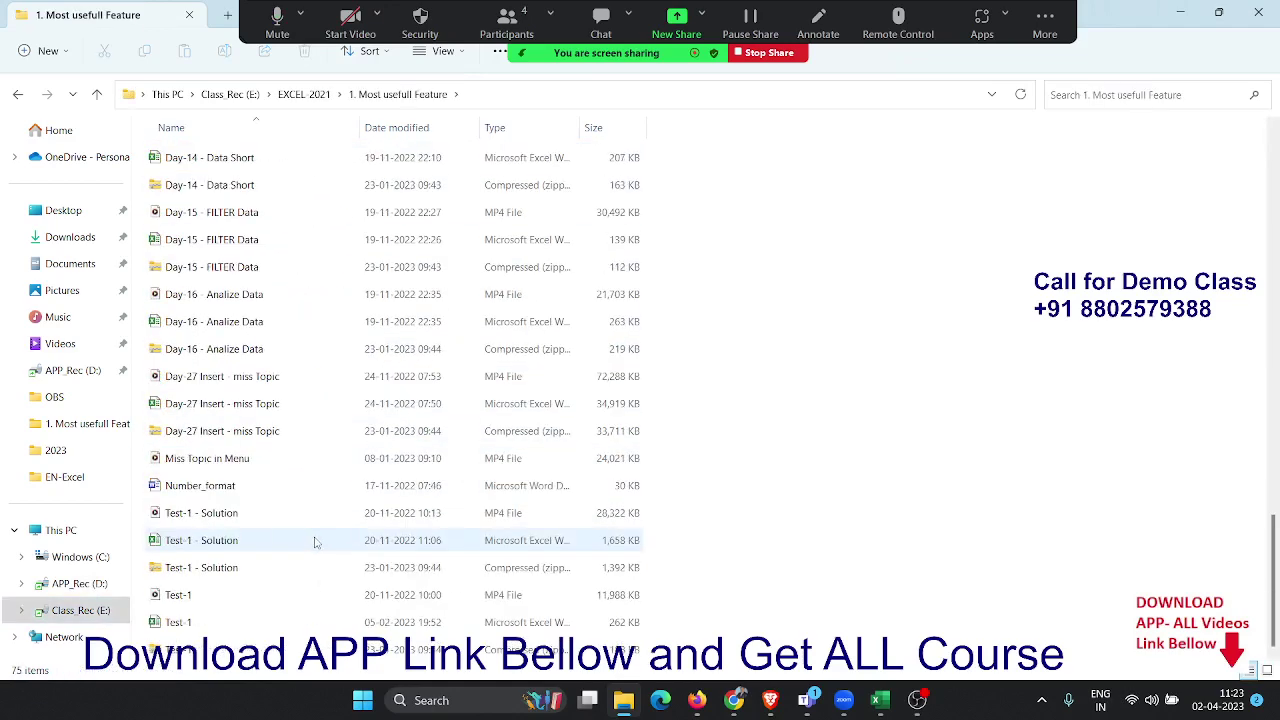
click(244, 634)
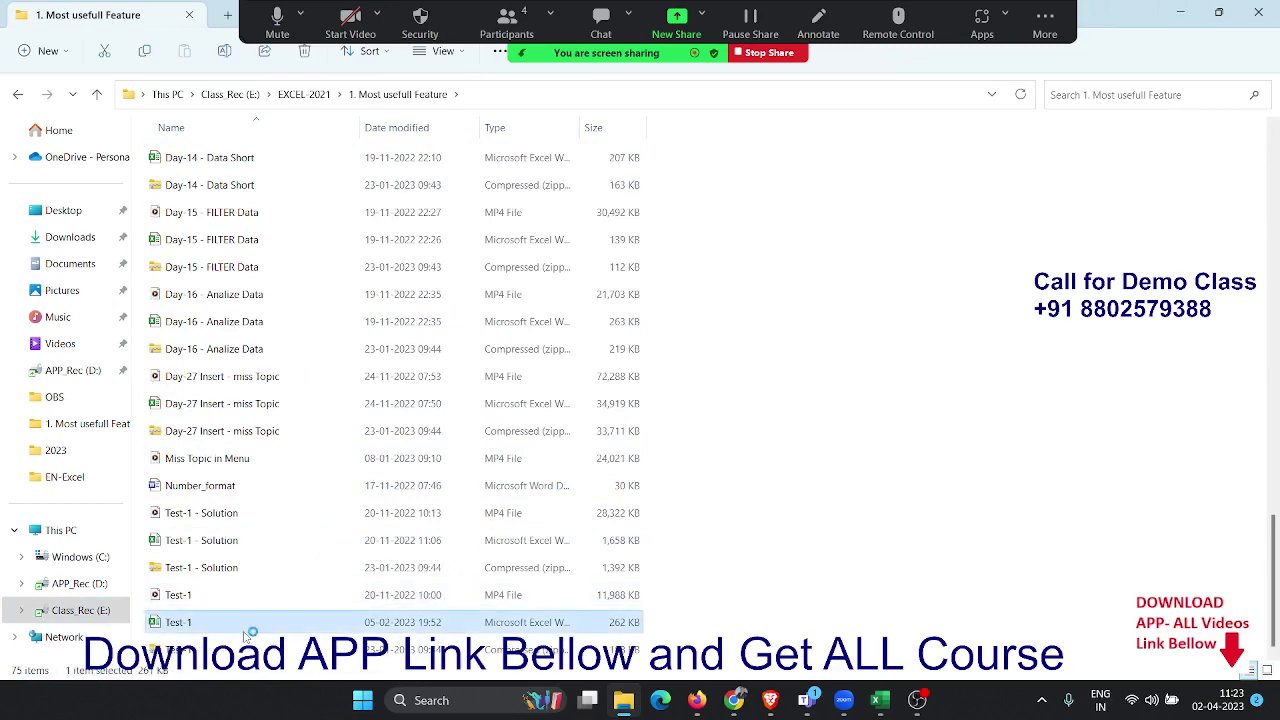
key(alt+Tab)
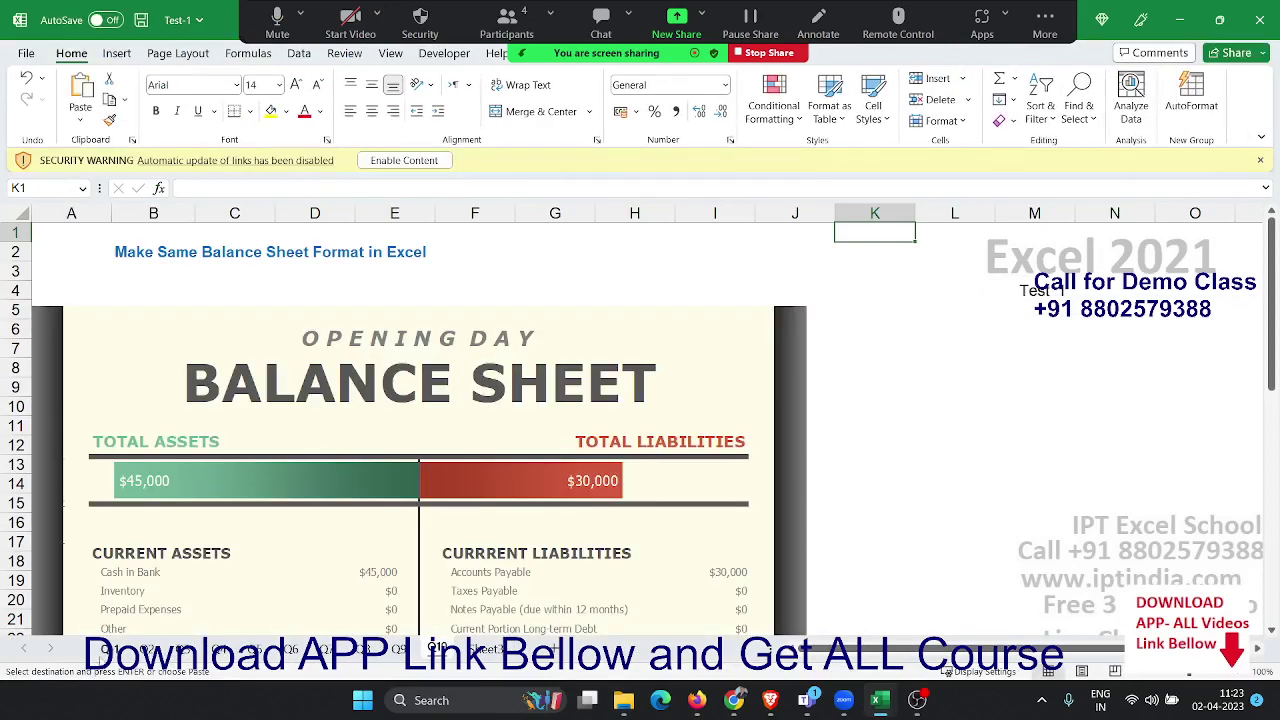
Enable the Test-1 workbook's content and dismiss the link update warning.
click(110, 648)
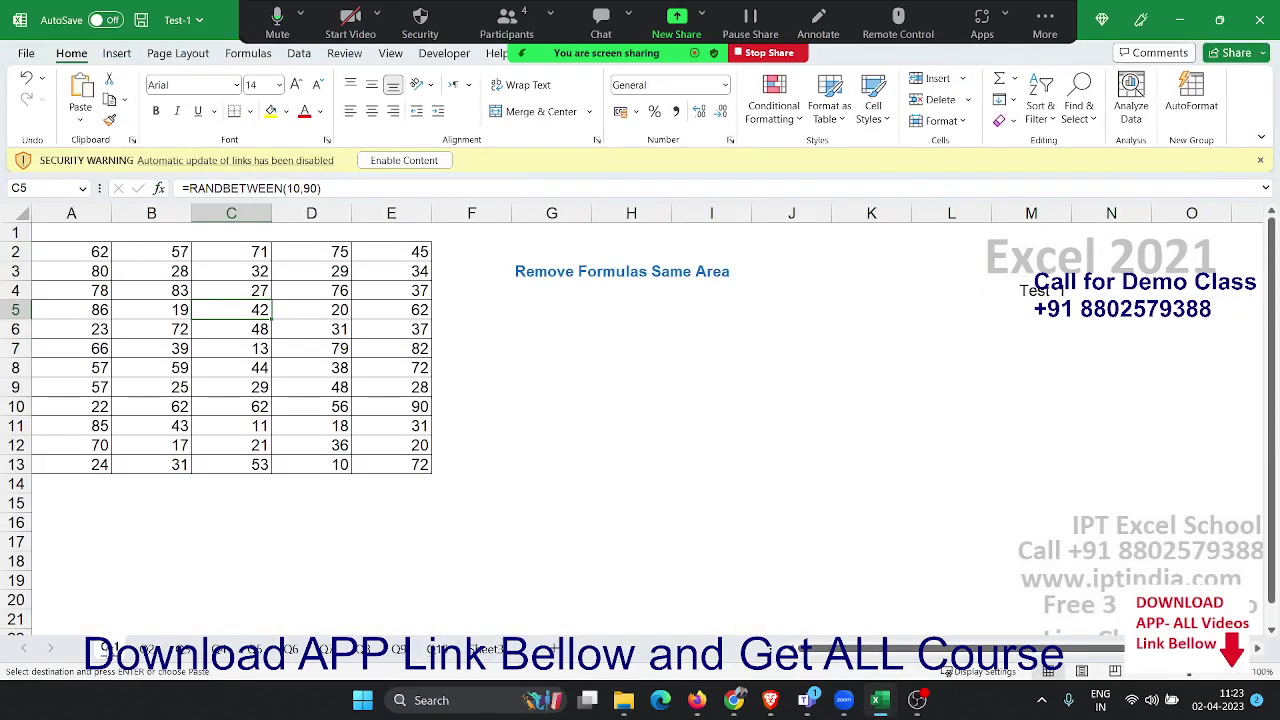
click(405, 160)
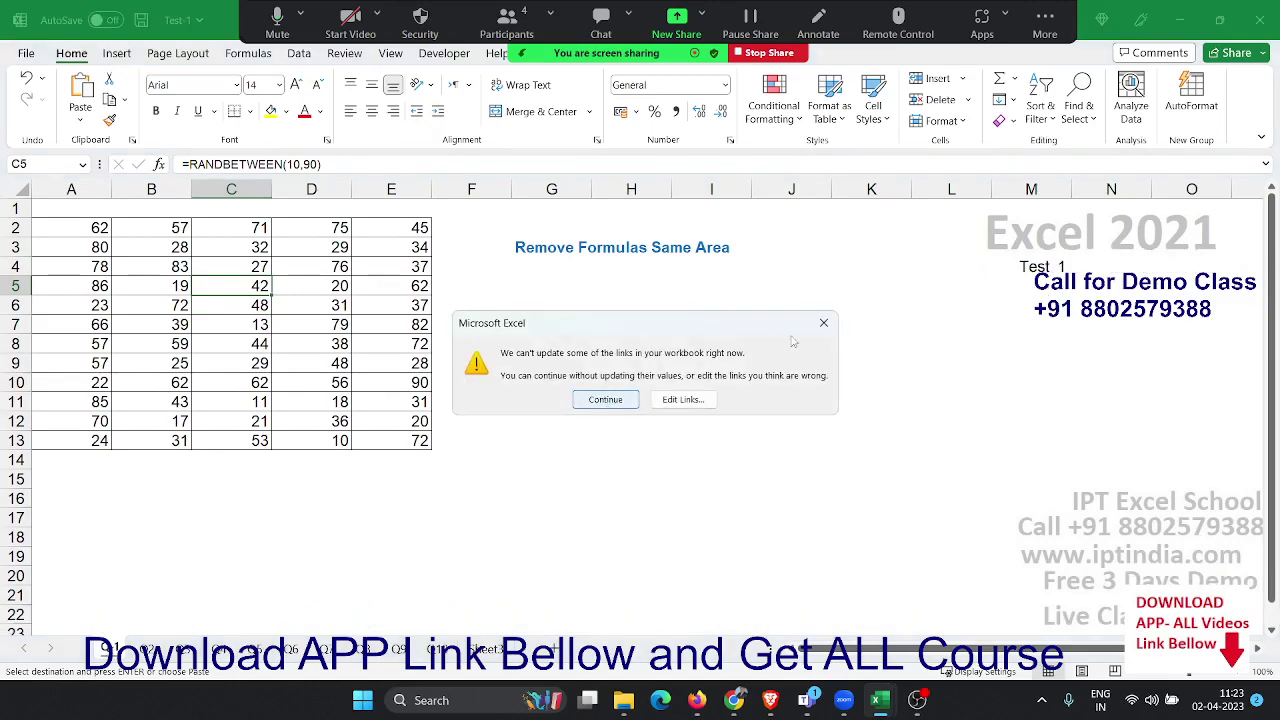
click(823, 322)
Inspect the RANDBETWEEN formulas, recalculate them, mark answer area G4:L10, then go to the monthly sheet.
click(242, 353)
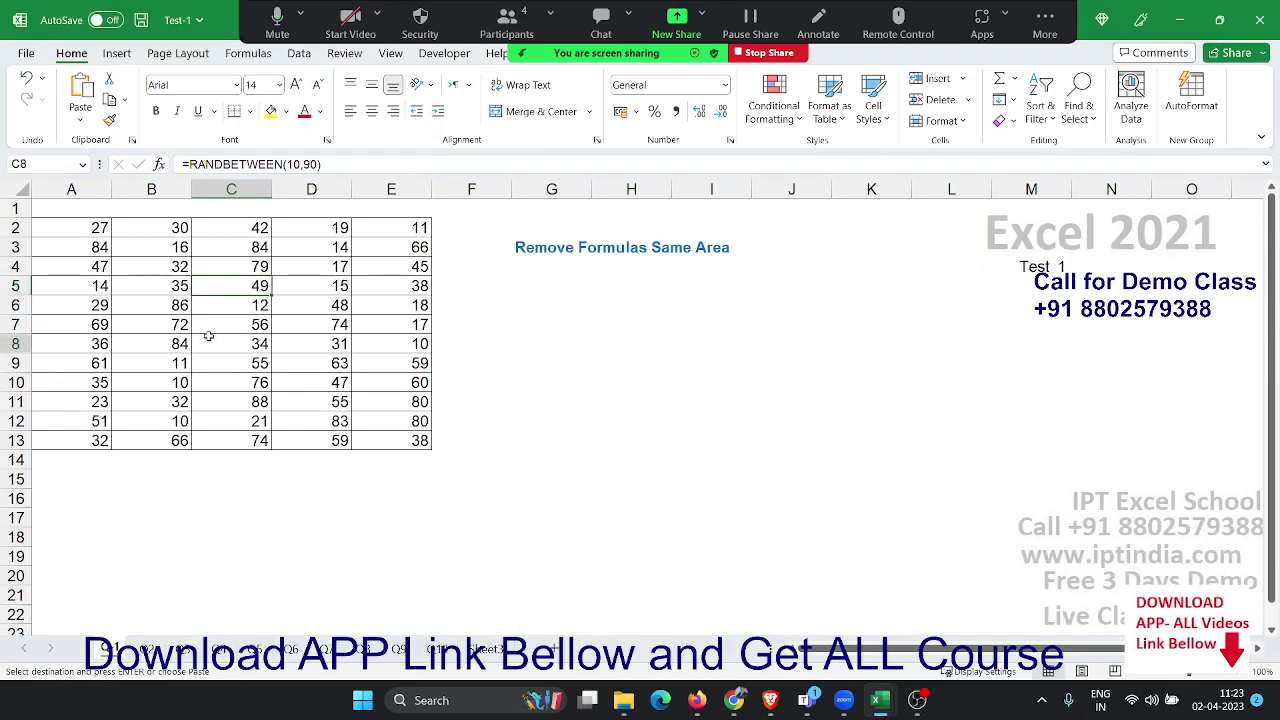
click(311, 282)
click(185, 264)
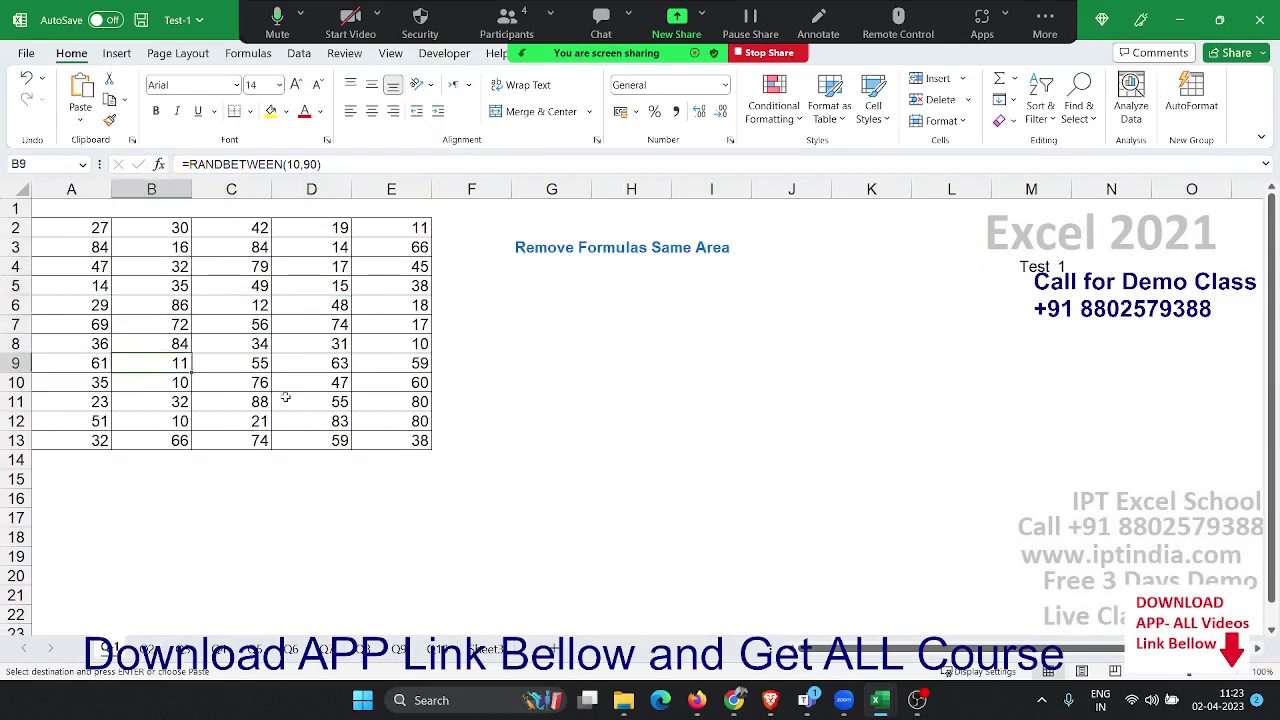
click(609, 391)
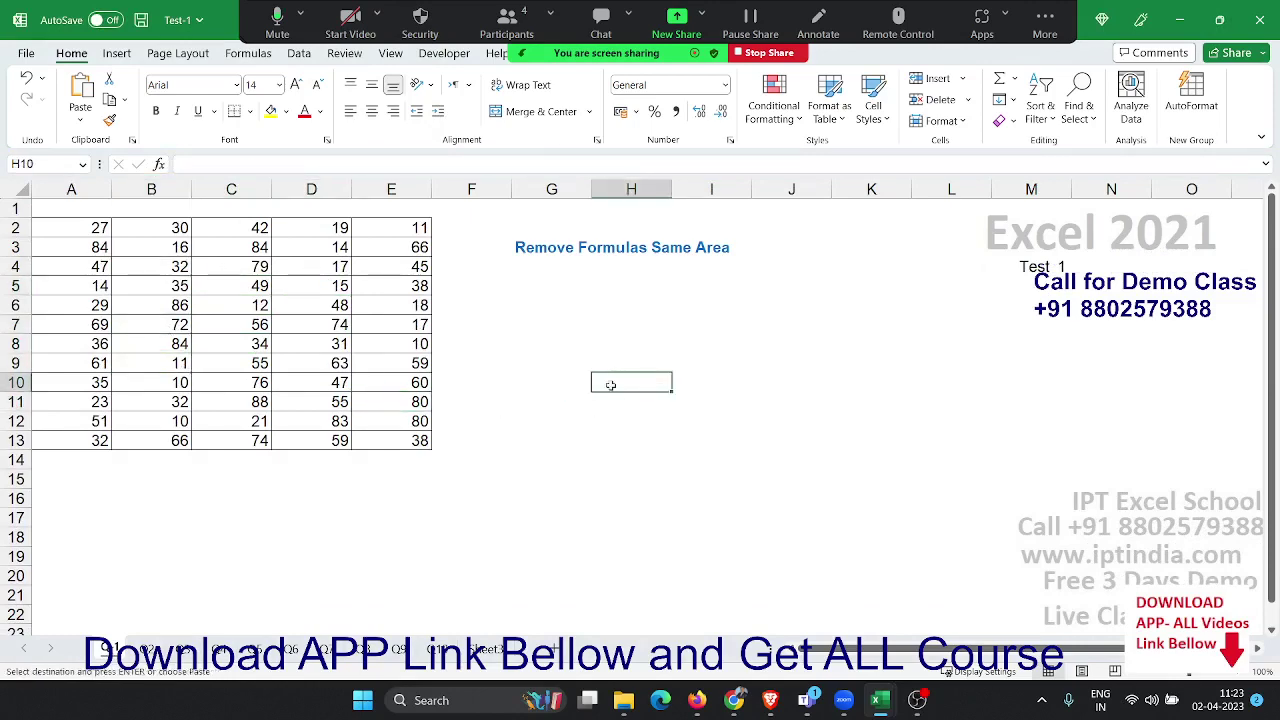
click(546, 339)
key(Delete)
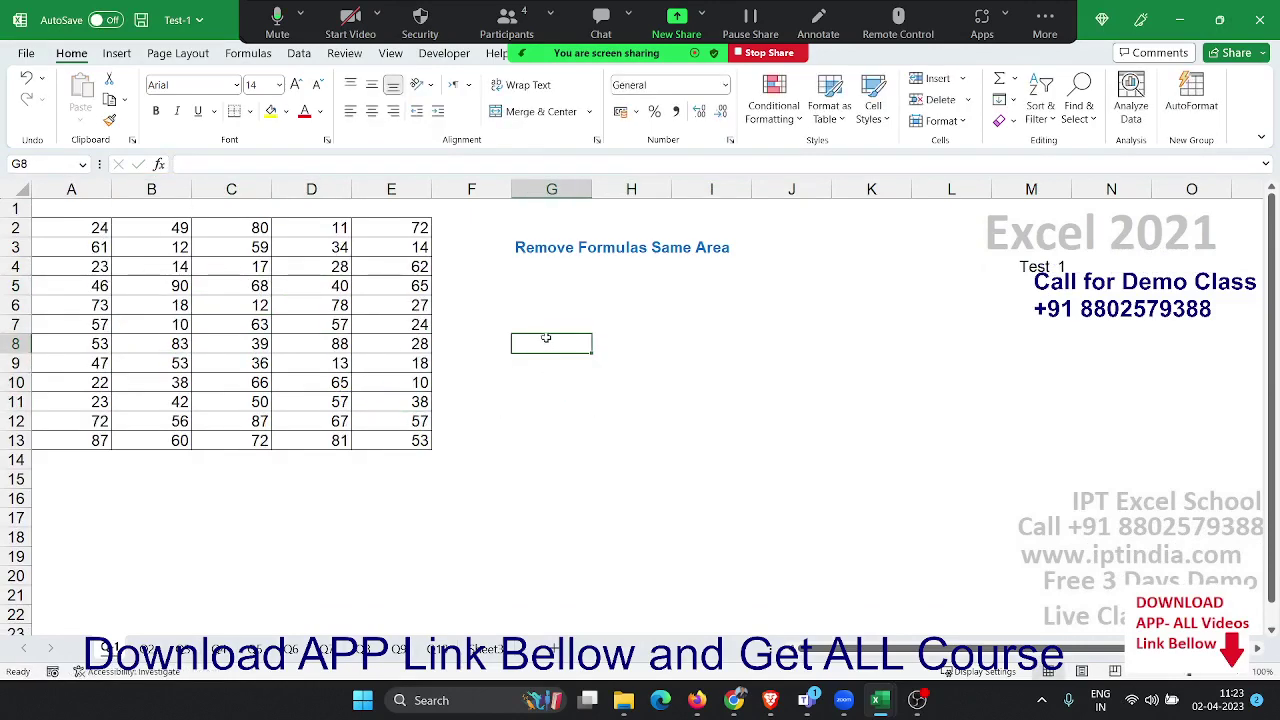
click(323, 299)
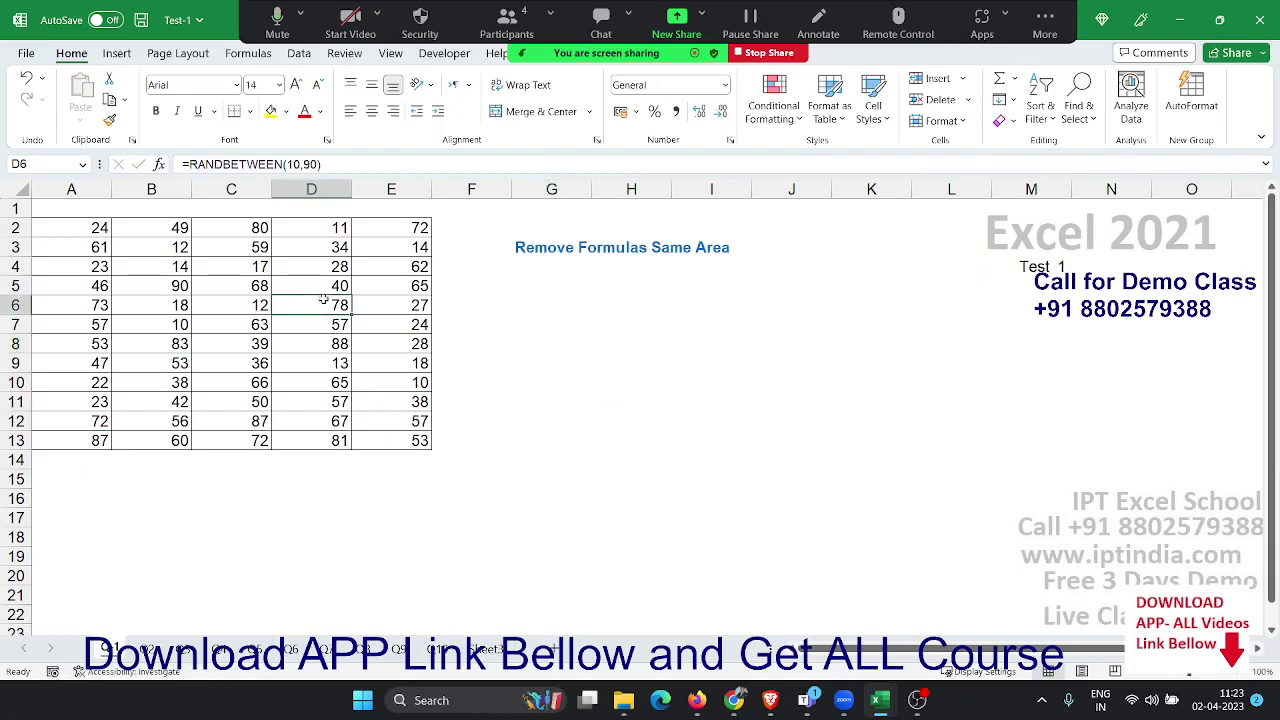
drag(533, 272, 929, 381)
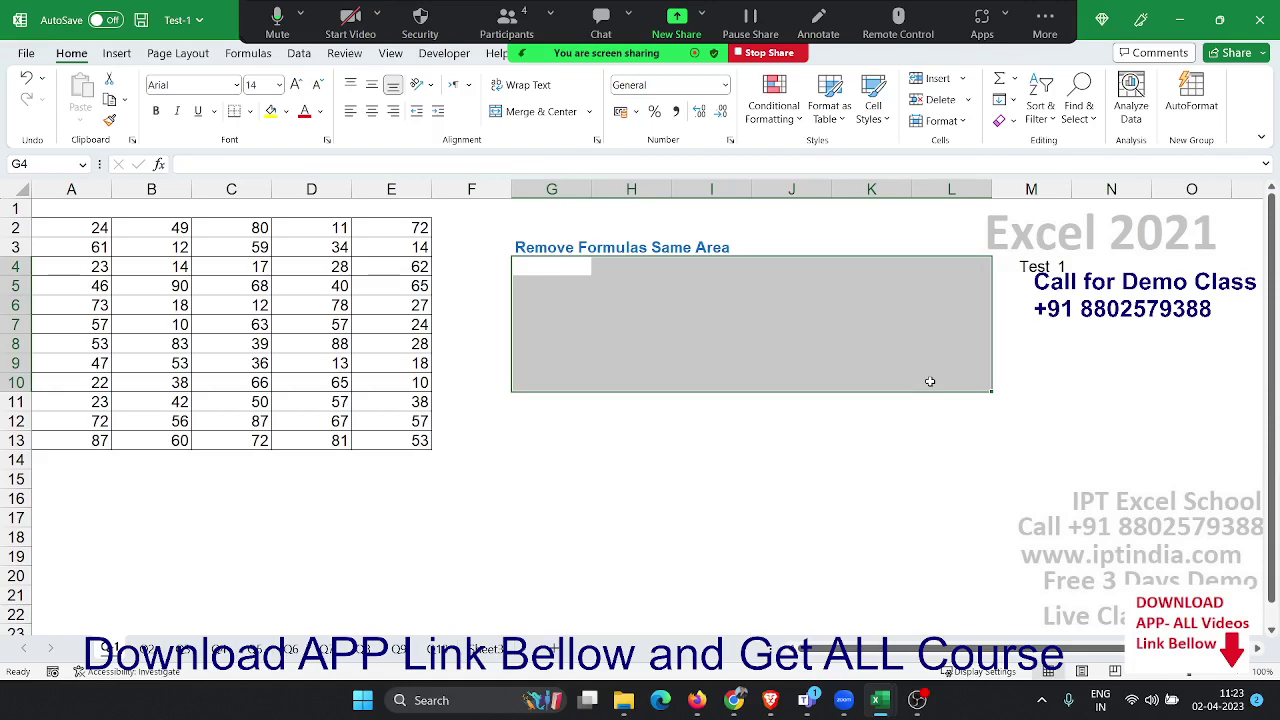
click(433, 310)
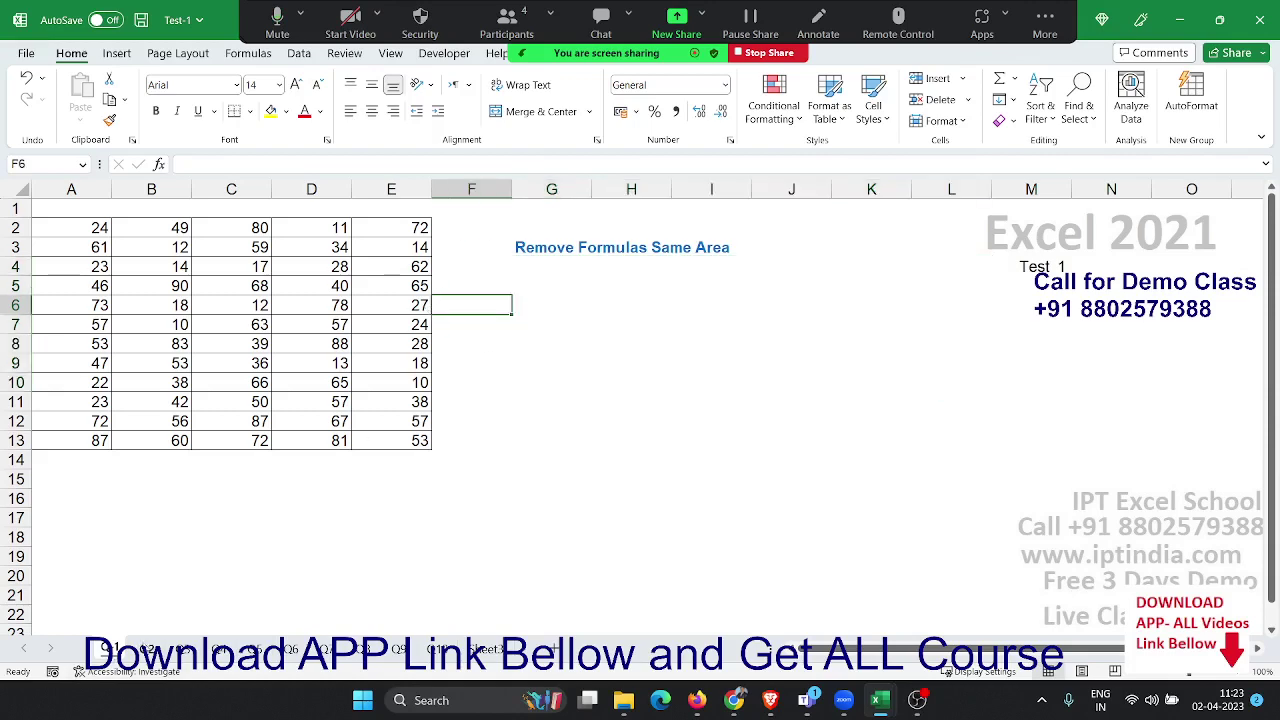
click(147, 649)
click(290, 520)
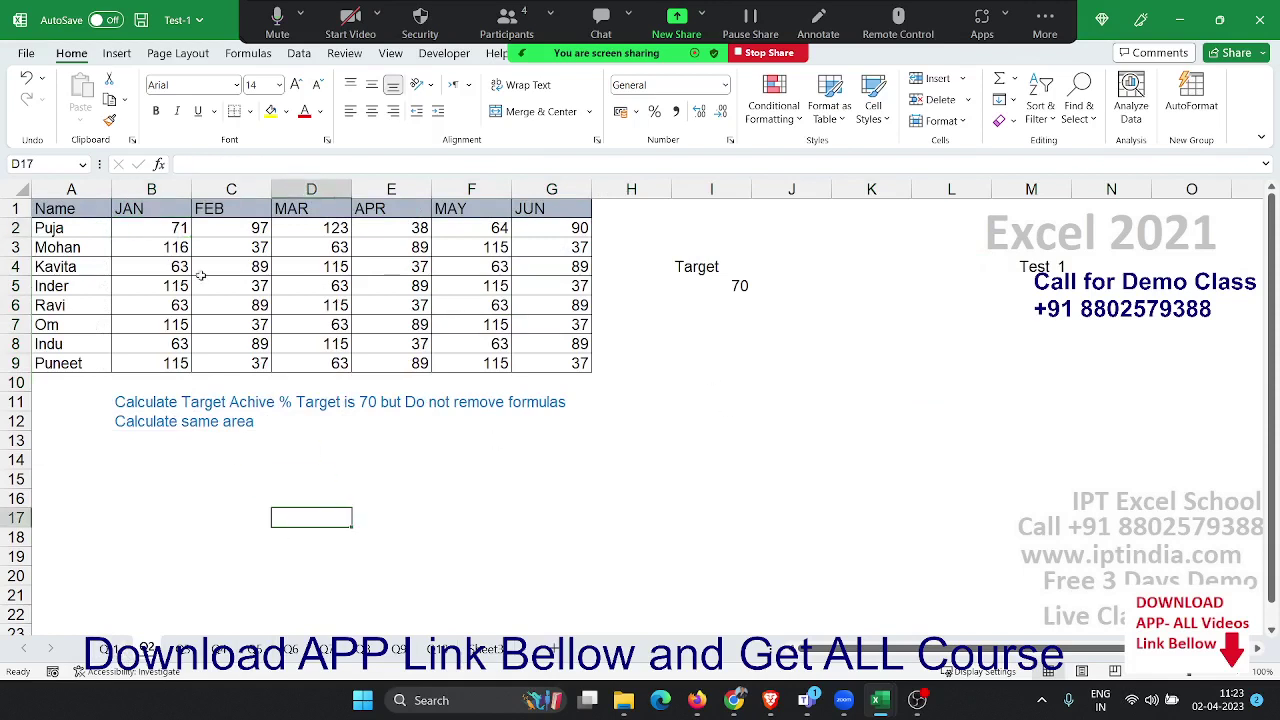
Select the monthly figures B2:G9 and inspect the formulas in D9, C5 and B2.
drag(154, 234, 508, 344)
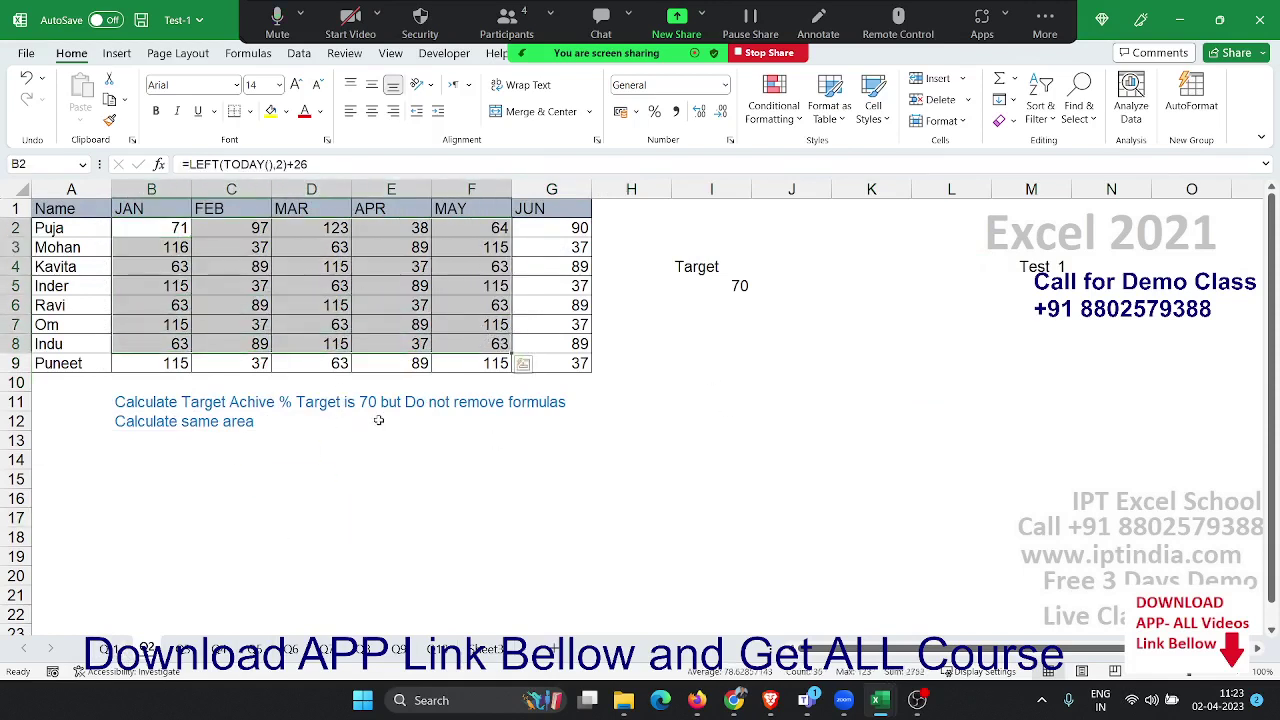
click(694, 320)
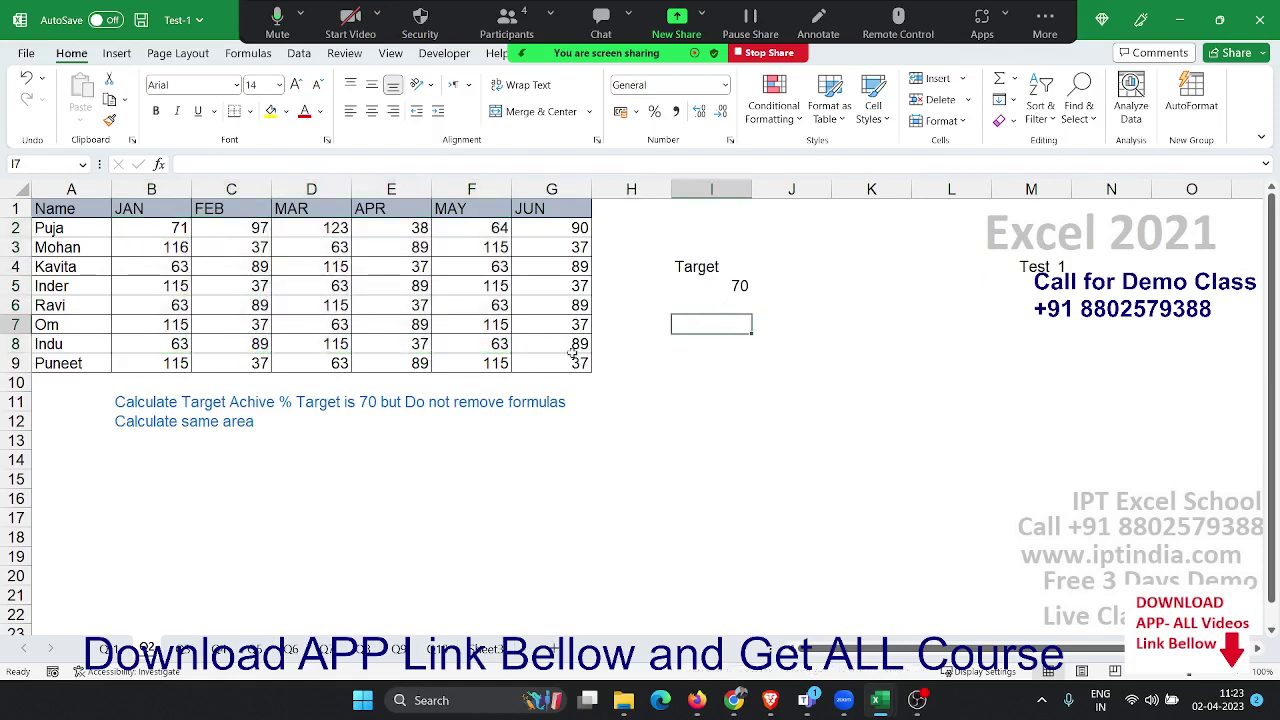
drag(578, 362, 145, 222)
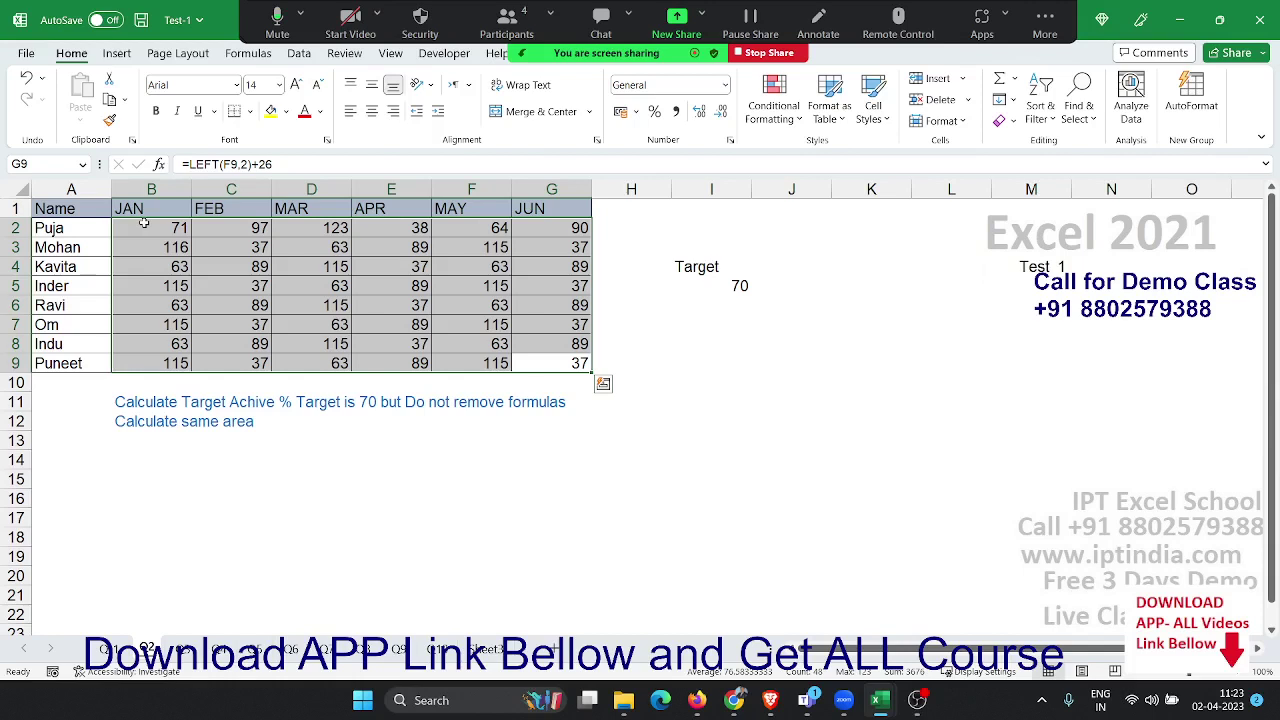
click(350, 514)
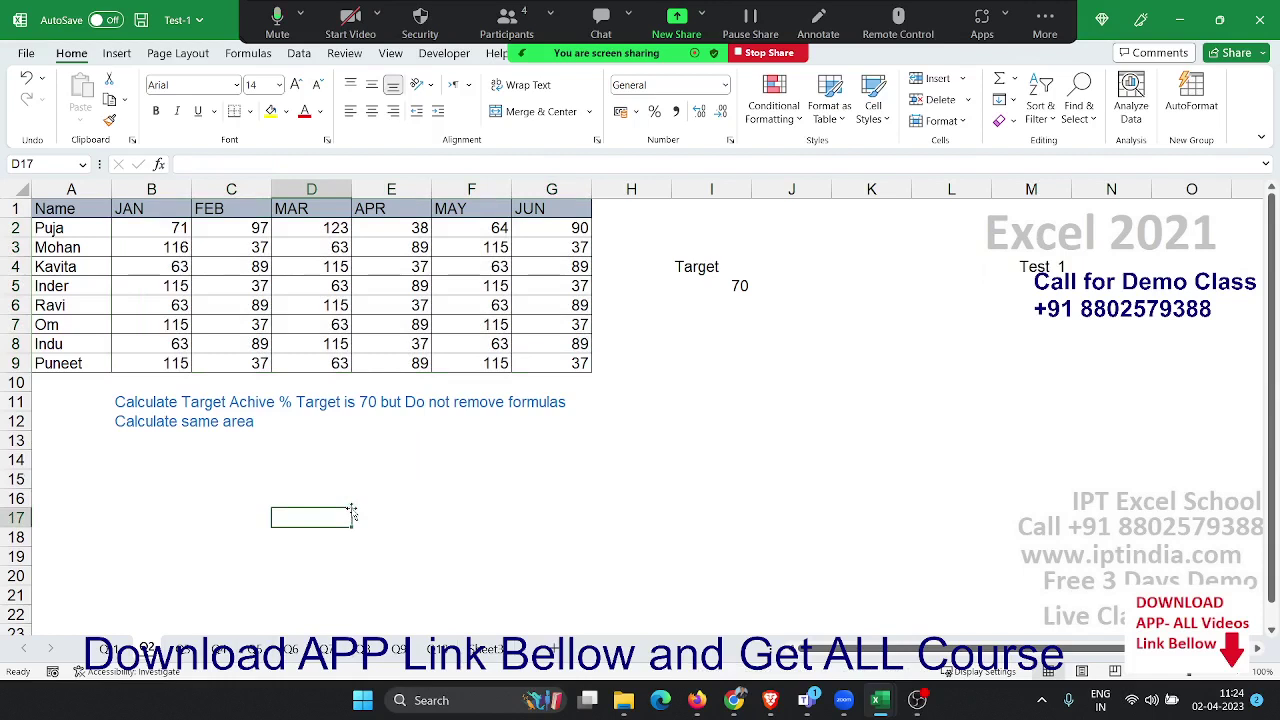
click(323, 369)
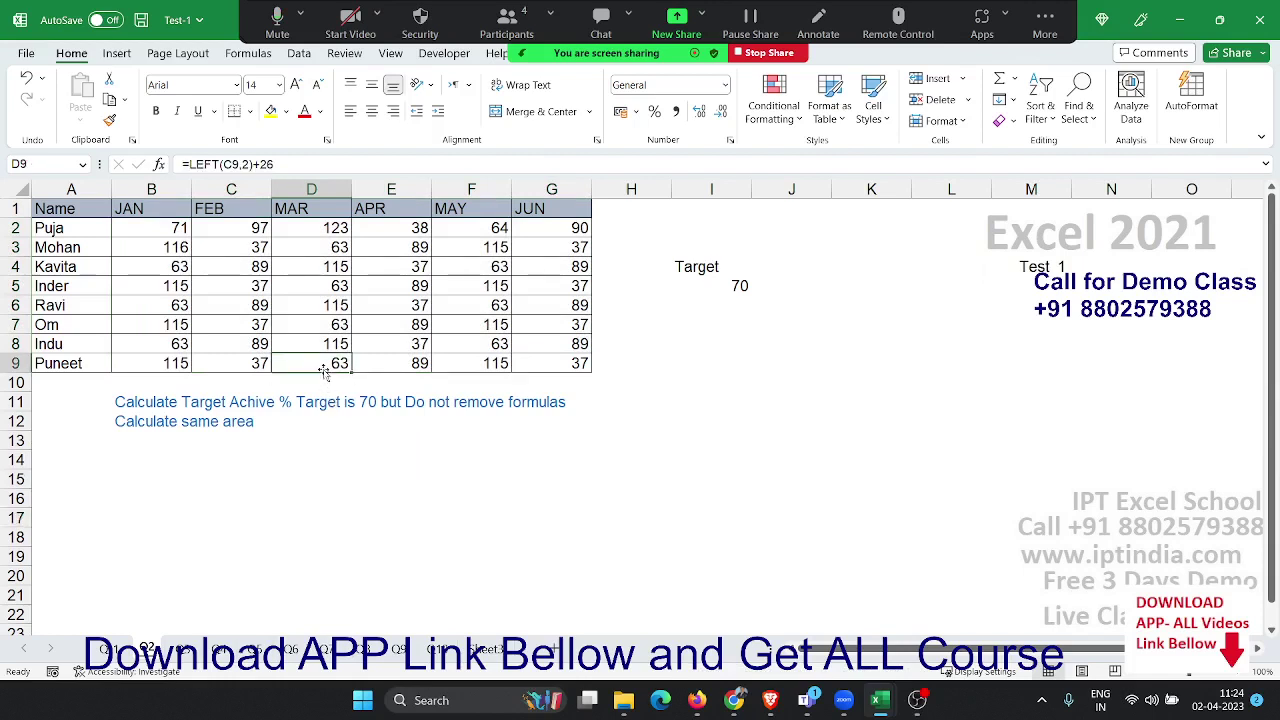
click(263, 304)
click(262, 284)
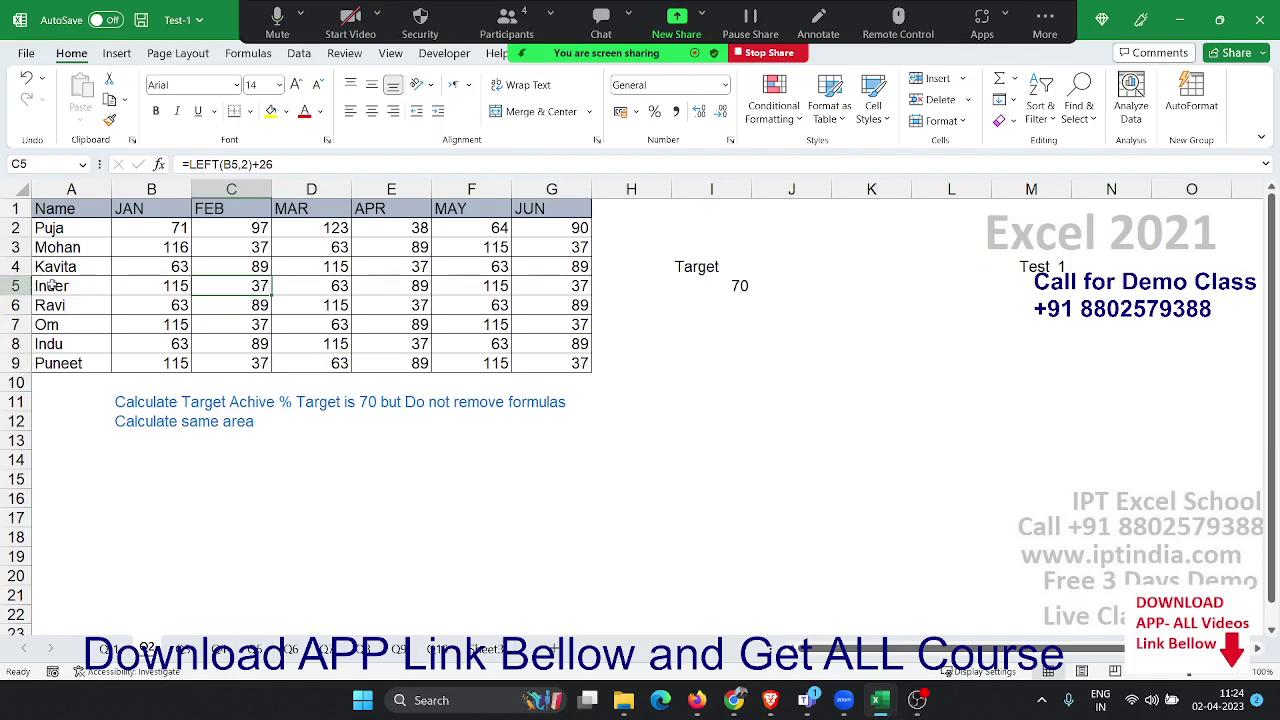
click(172, 230)
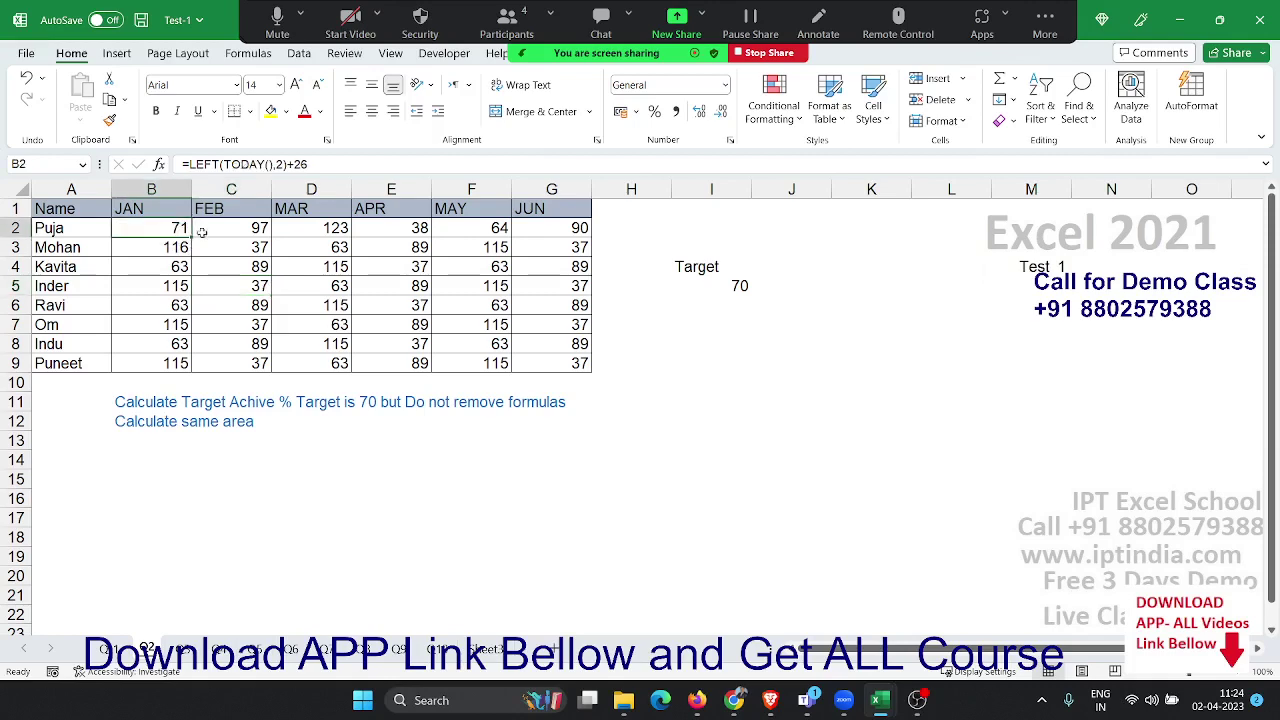
Try dividing B2's formula by the target 70, first as /70 then as (…)/70, undoing both.
click(326, 163)
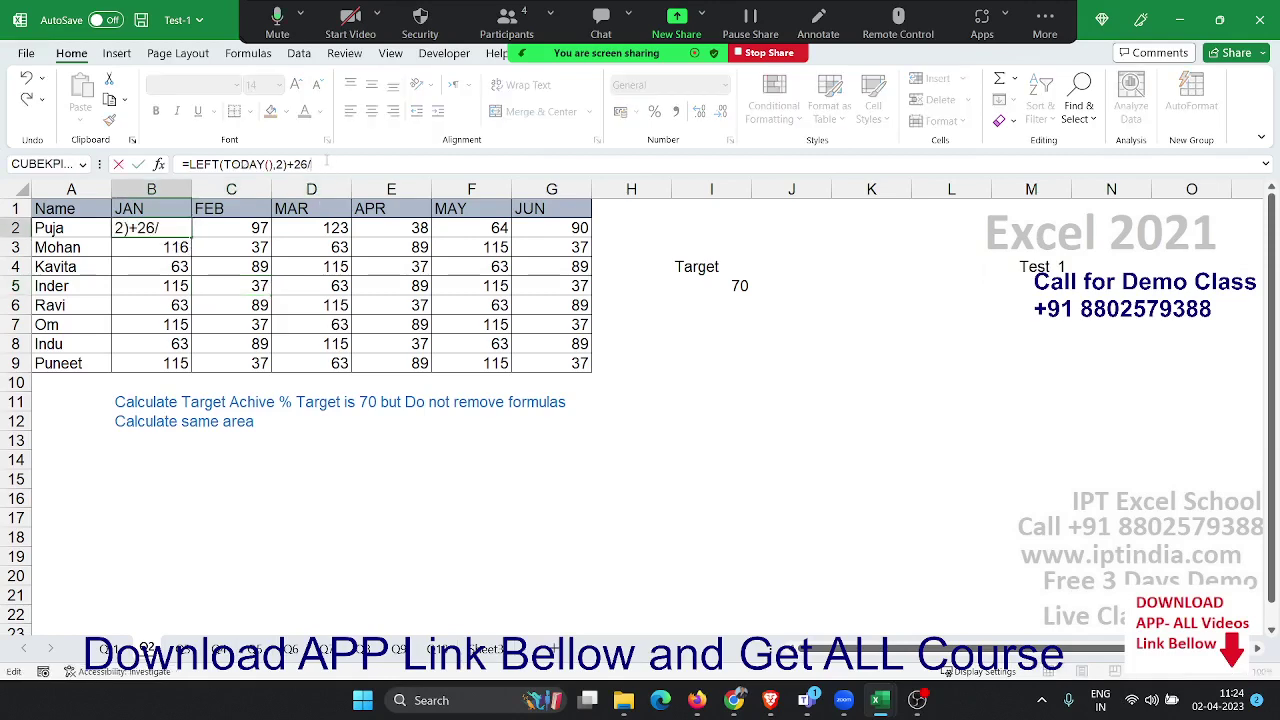
text(/70)
key(Return)
key(Up)
key(Right)
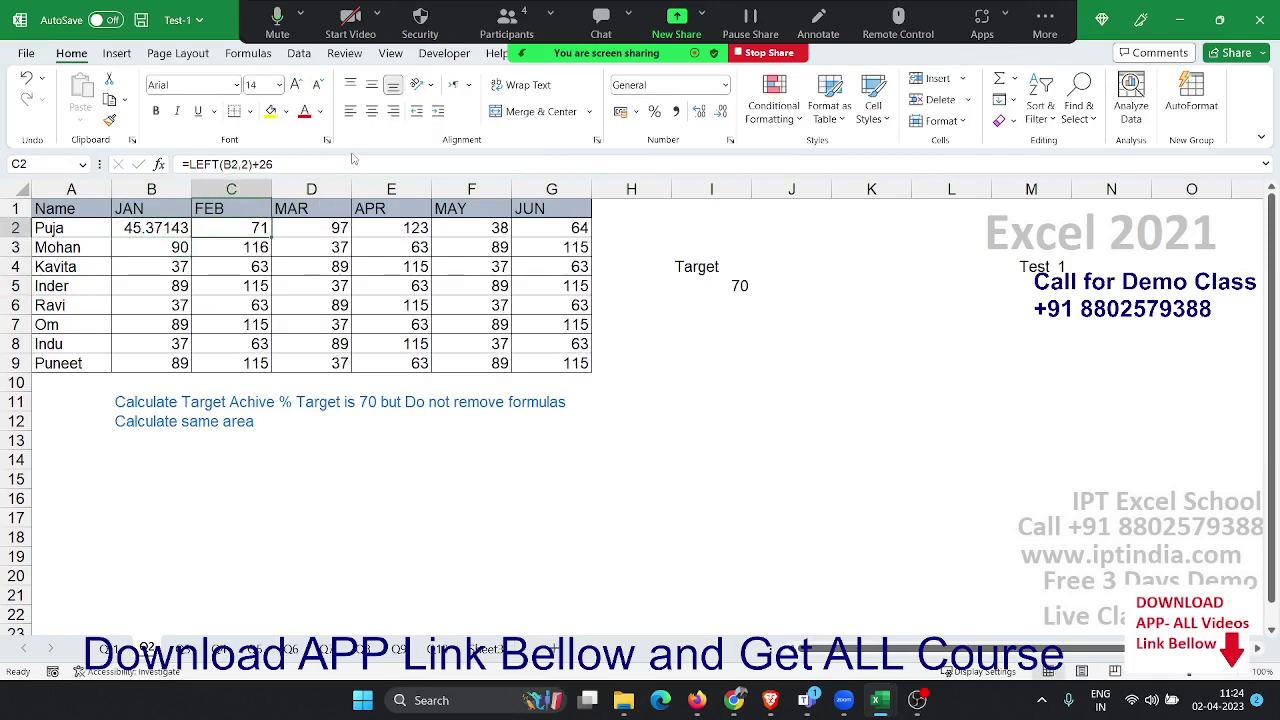
key(ctrl+z)
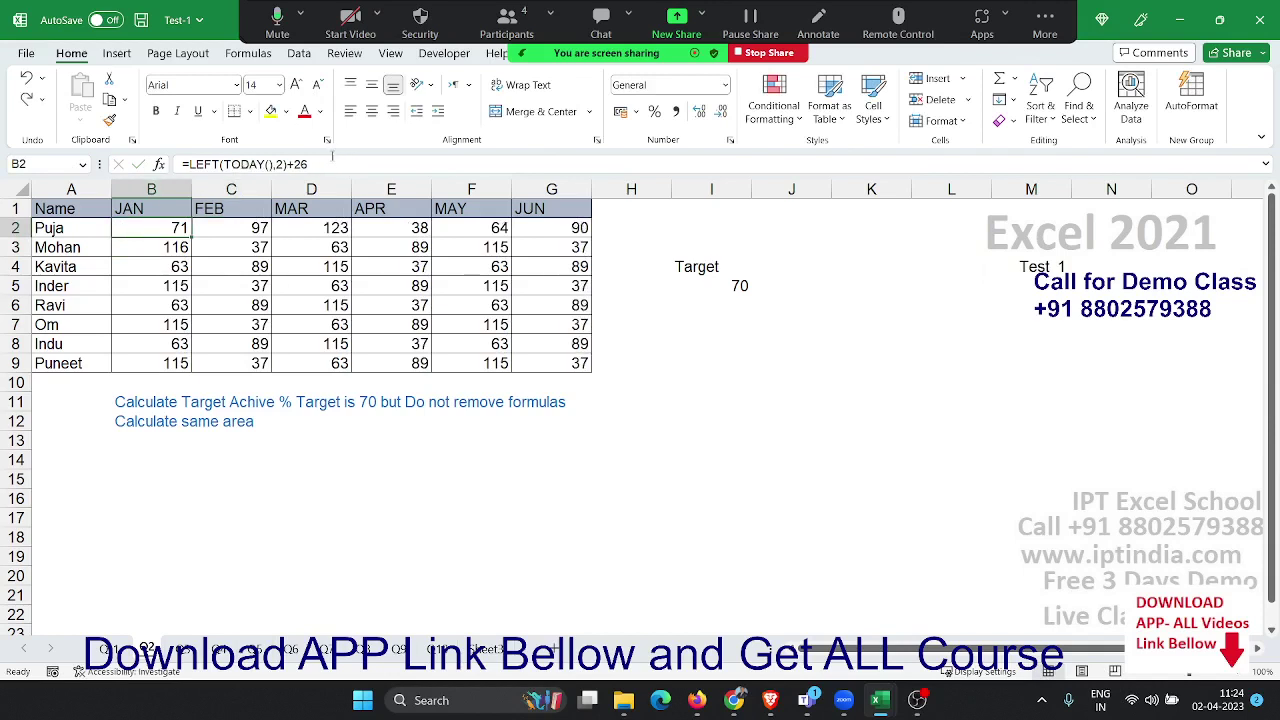
click(196, 163)
text(()
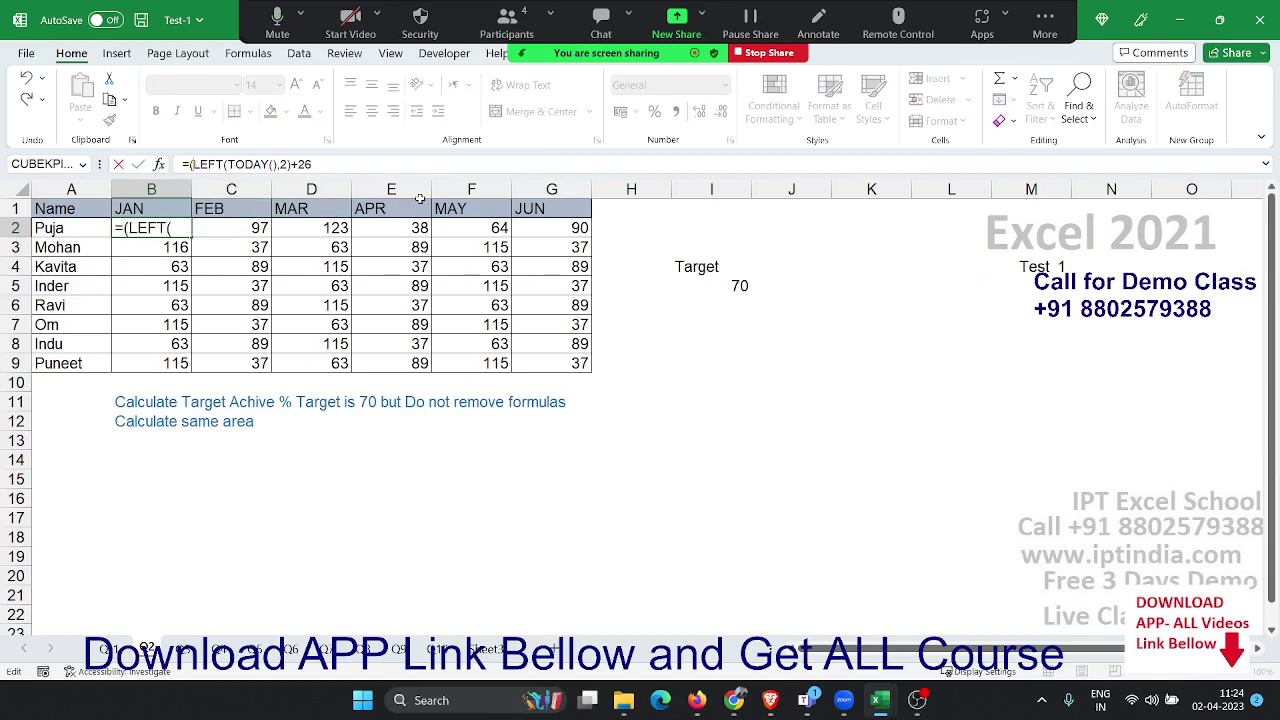
key(End)
text()/70)
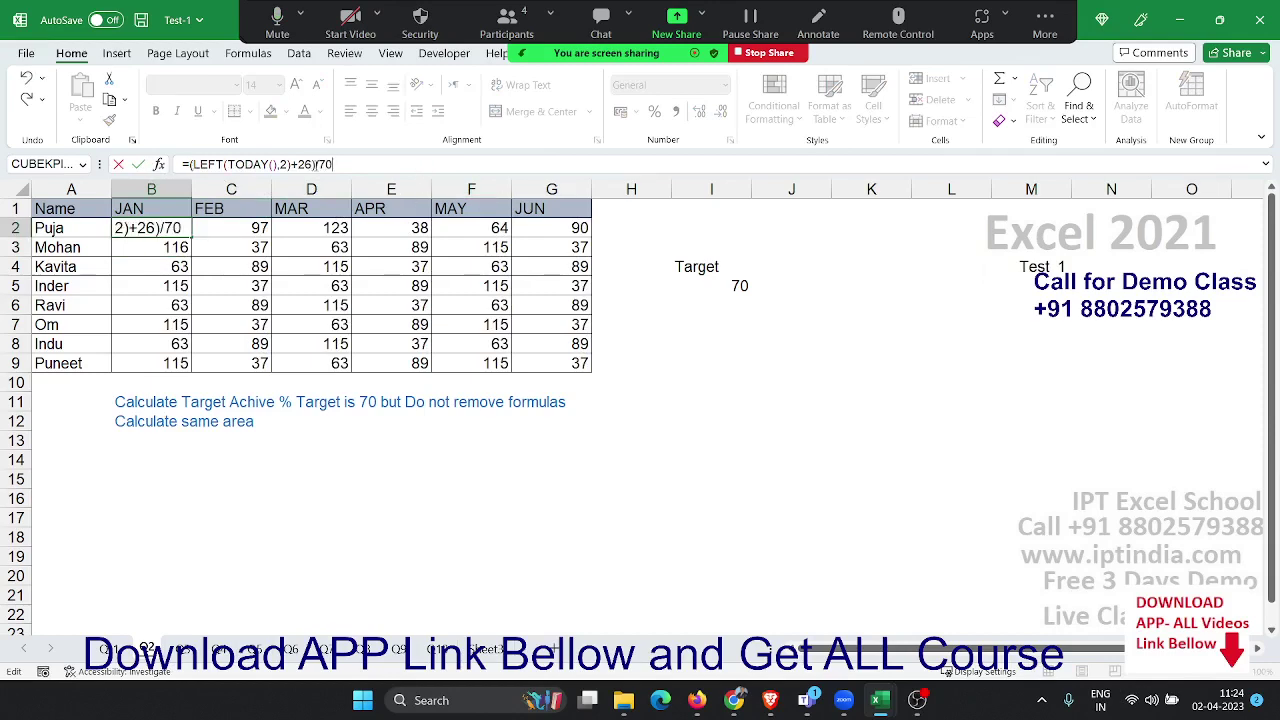
key(Return)
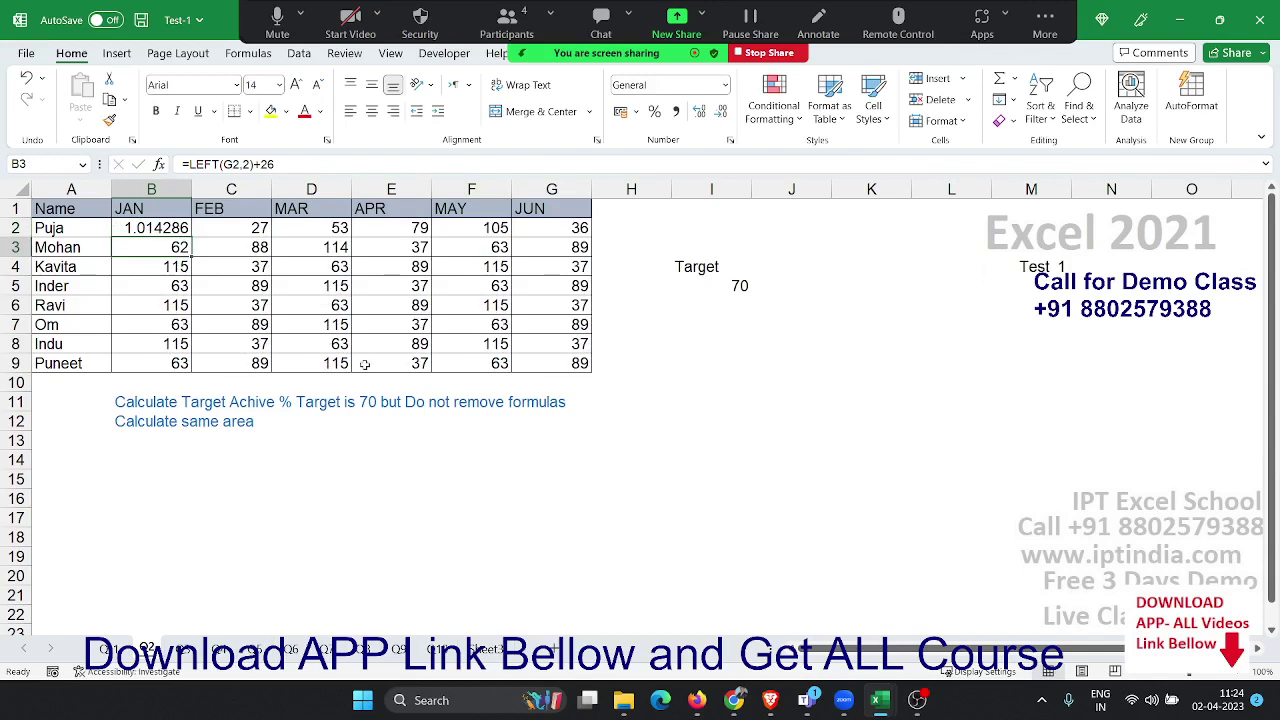
key(ctrl+z)
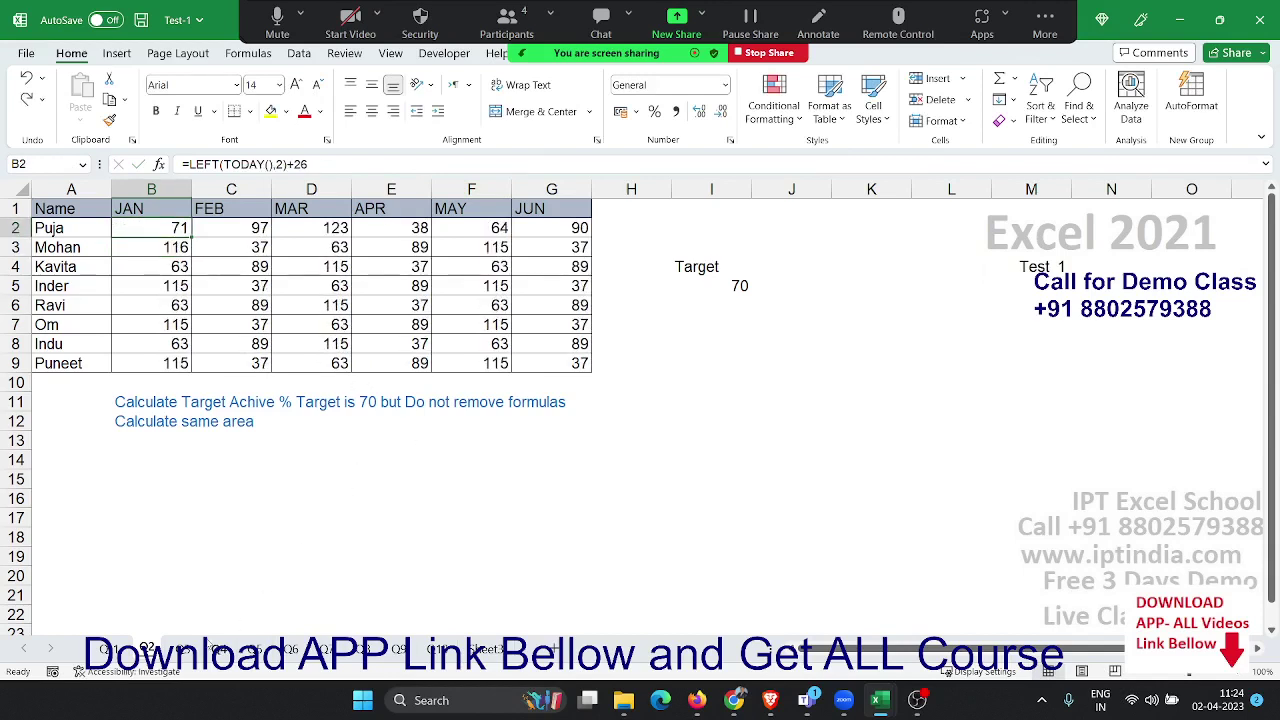
Mark an empty area beside the table, then move to the C_C No. exercise sheet.
click(188, 650)
click(147, 650)
mouse_move(750, 364)
mouse_down()
mouse_move(988, 518)
mouse_move(1071, 545)
mouse_up()
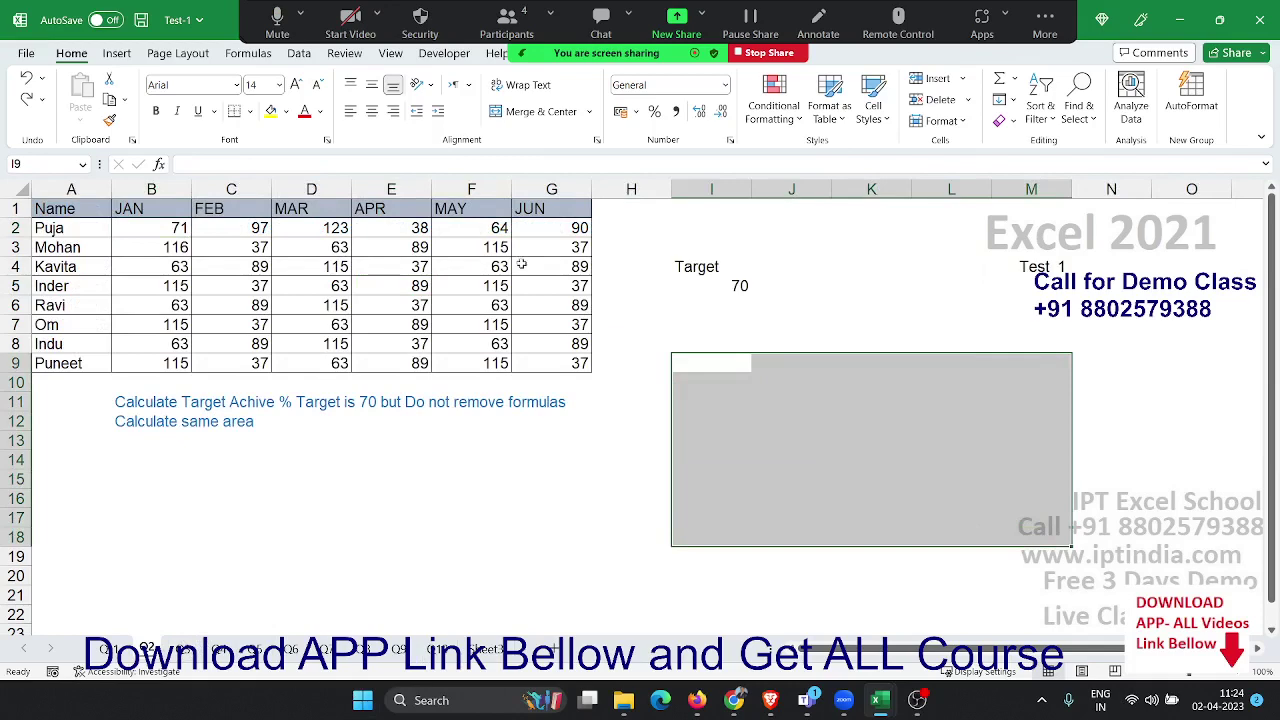
click(232, 515)
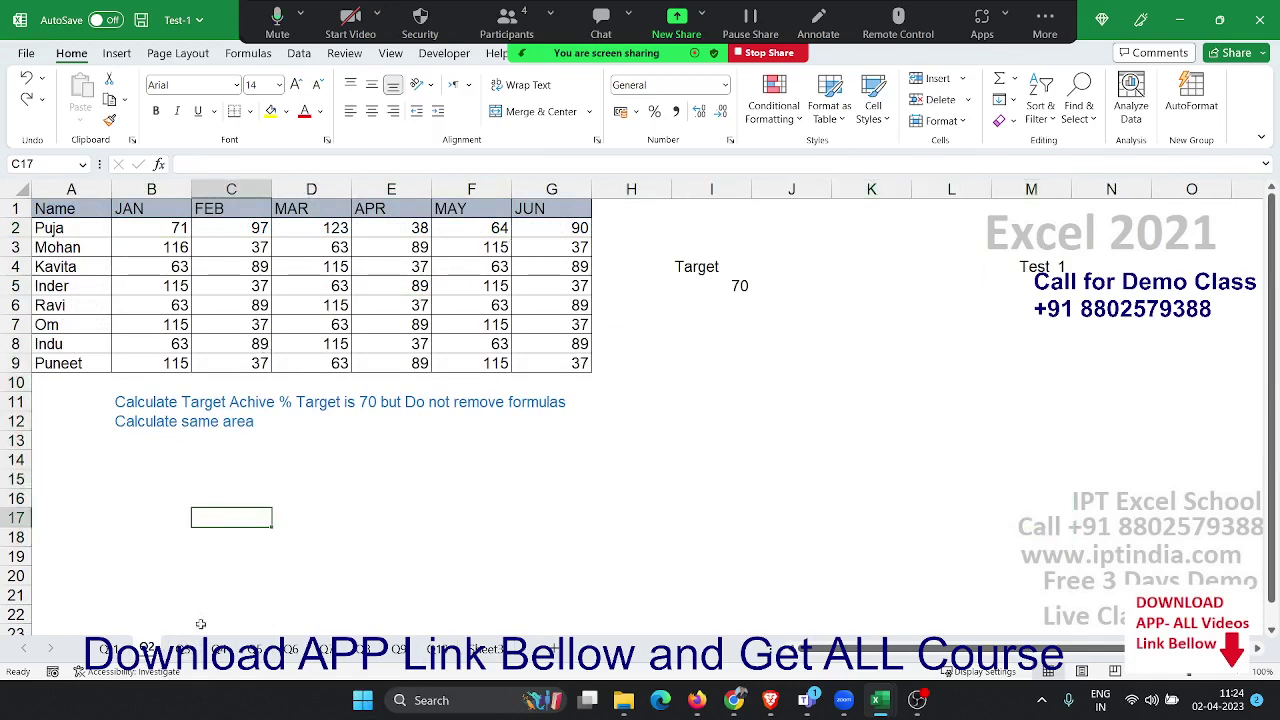
click(190, 648)
Select the C_C No. numbers in A2:A8, then deselect them.
click(253, 426)
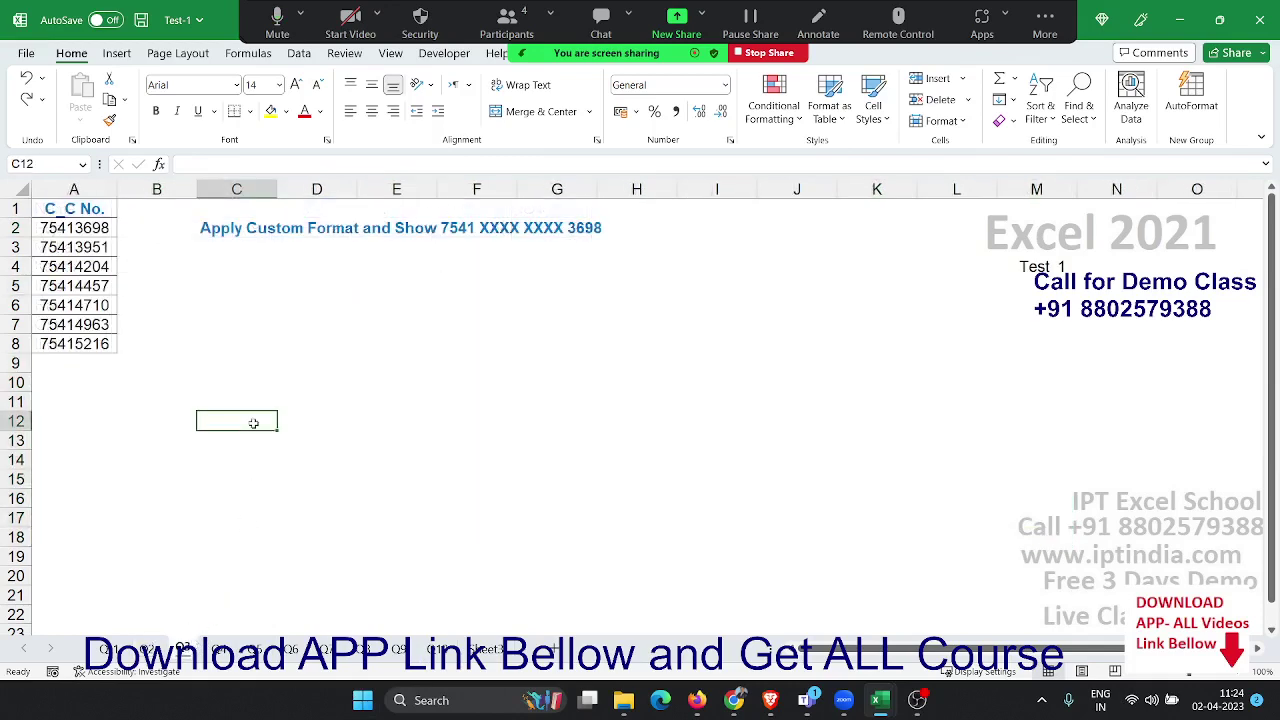
drag(92, 222, 84, 344)
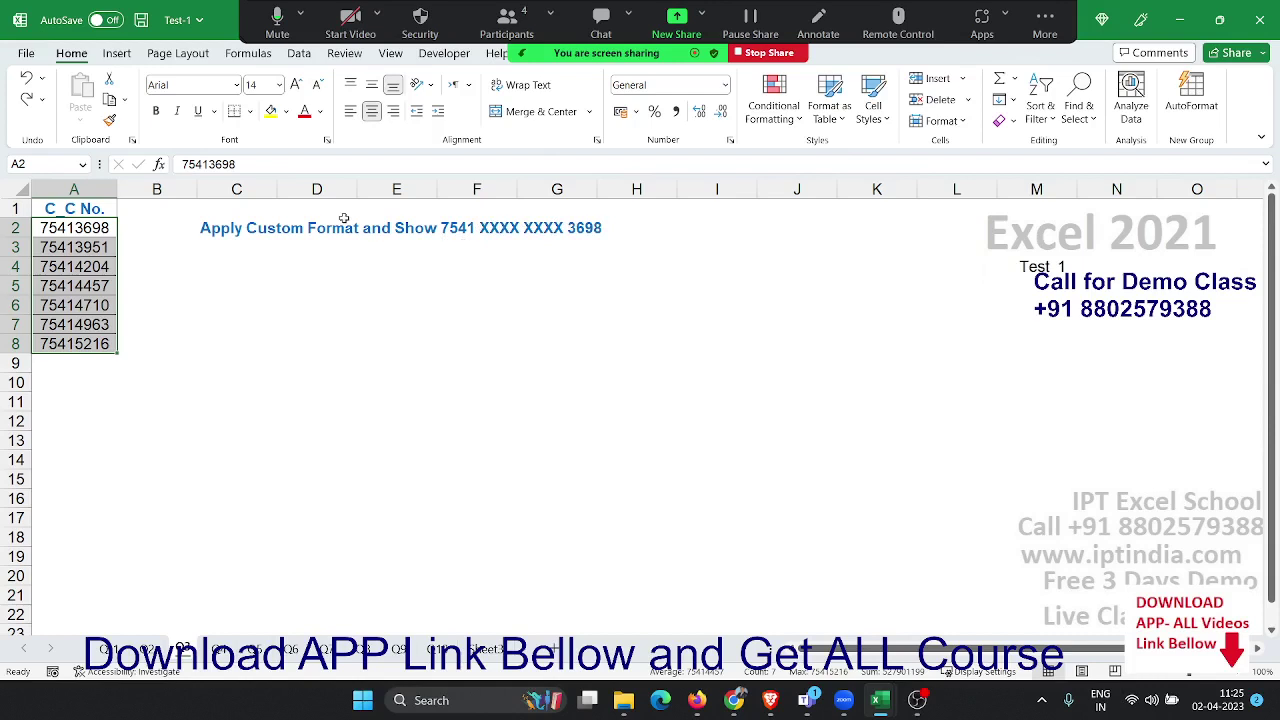
click(267, 459)
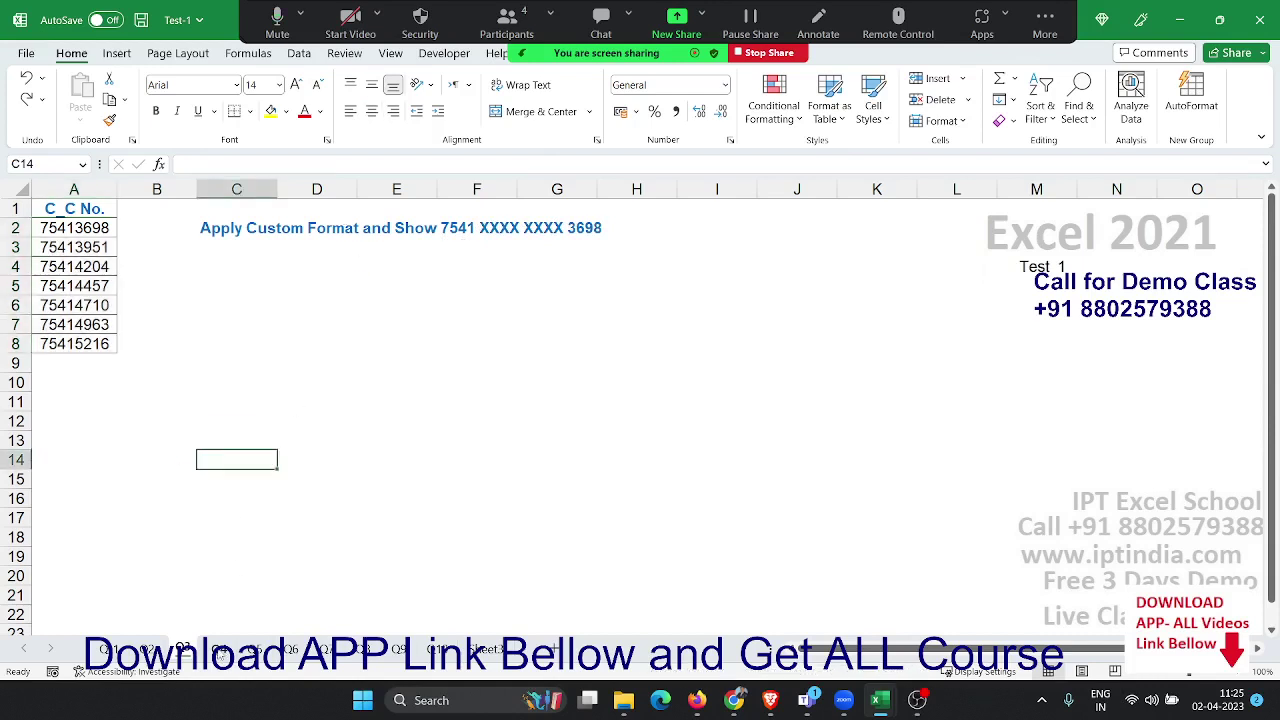
Switch to the password exercise sheet and select the Password value in C2.
click(221, 652)
click(255, 397)
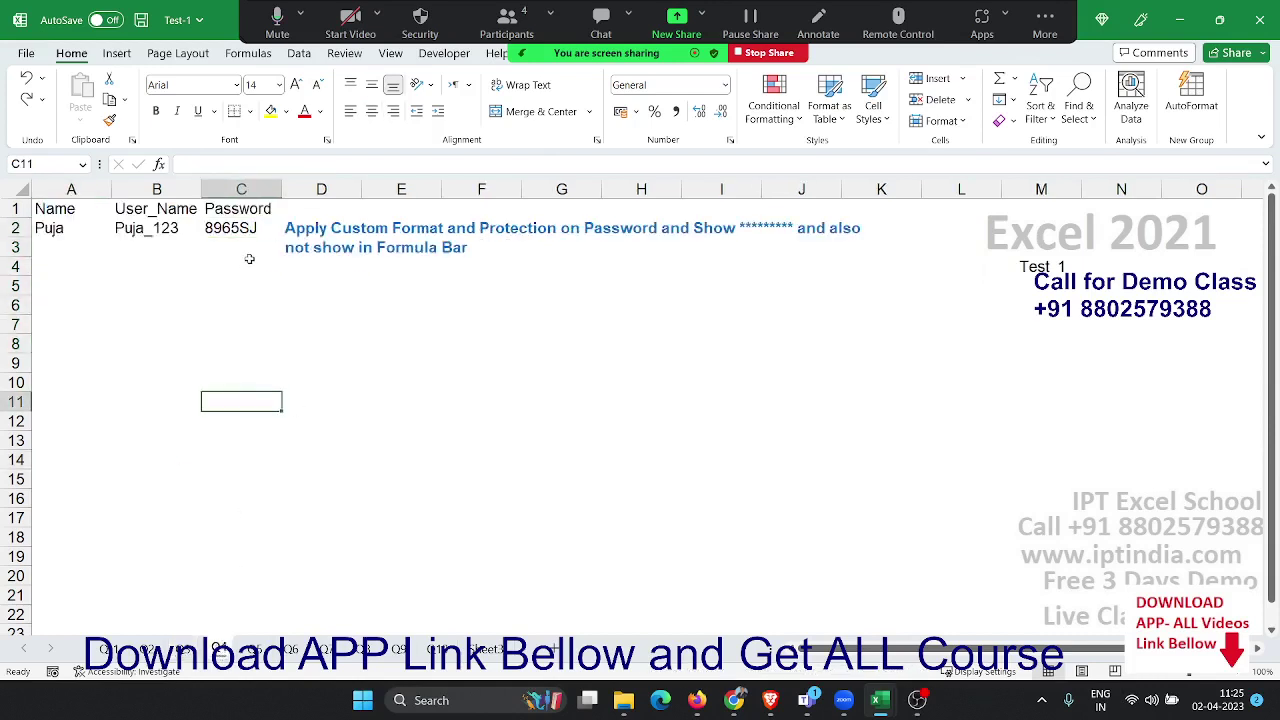
click(263, 229)
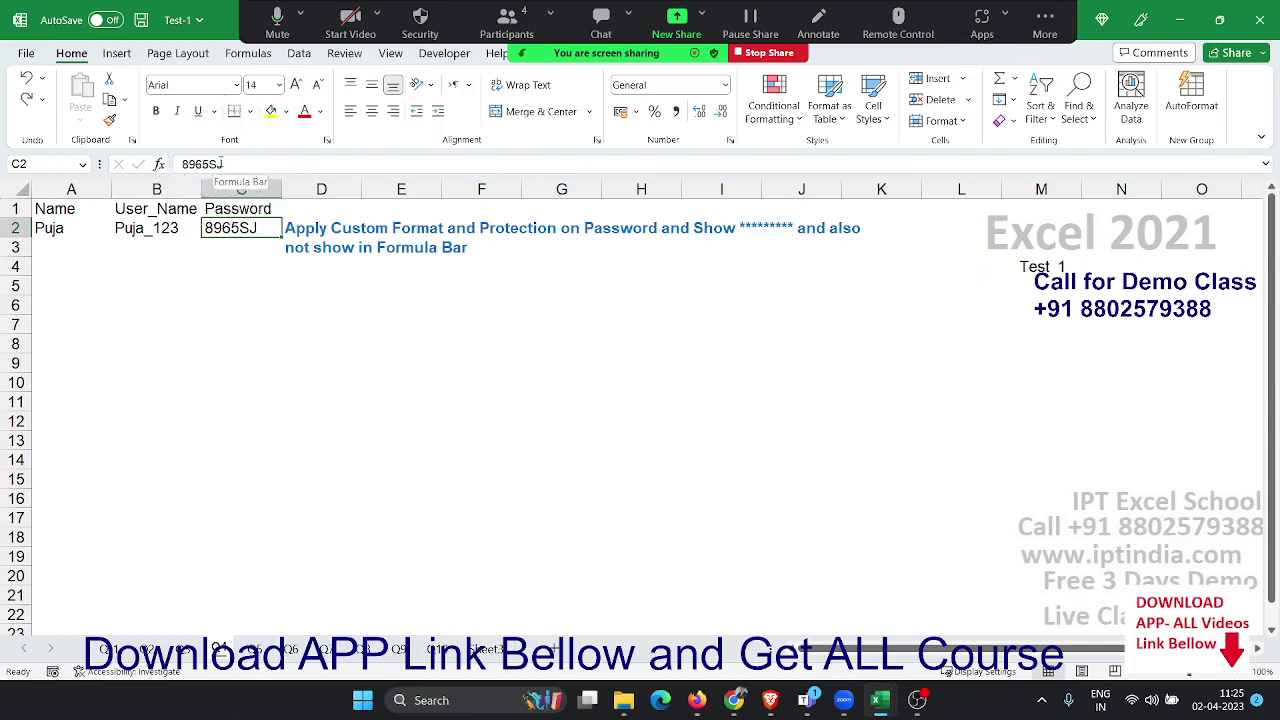
click(377, 309)
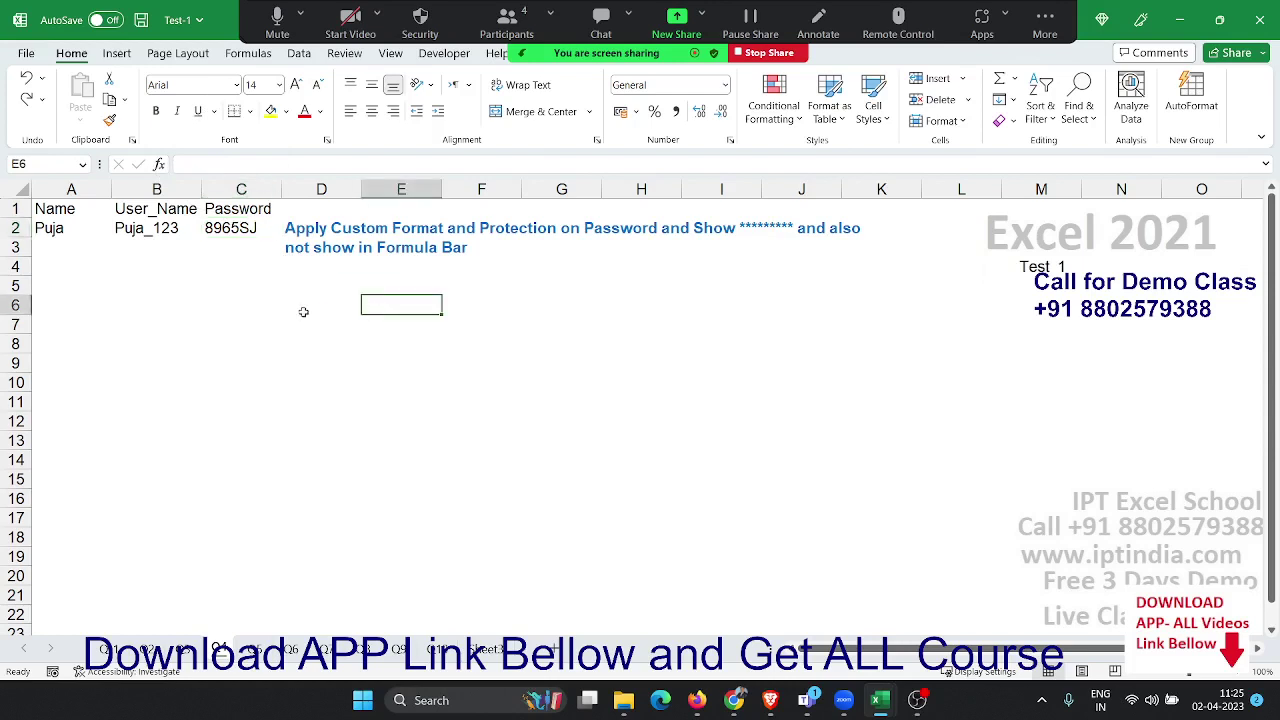
click(243, 230)
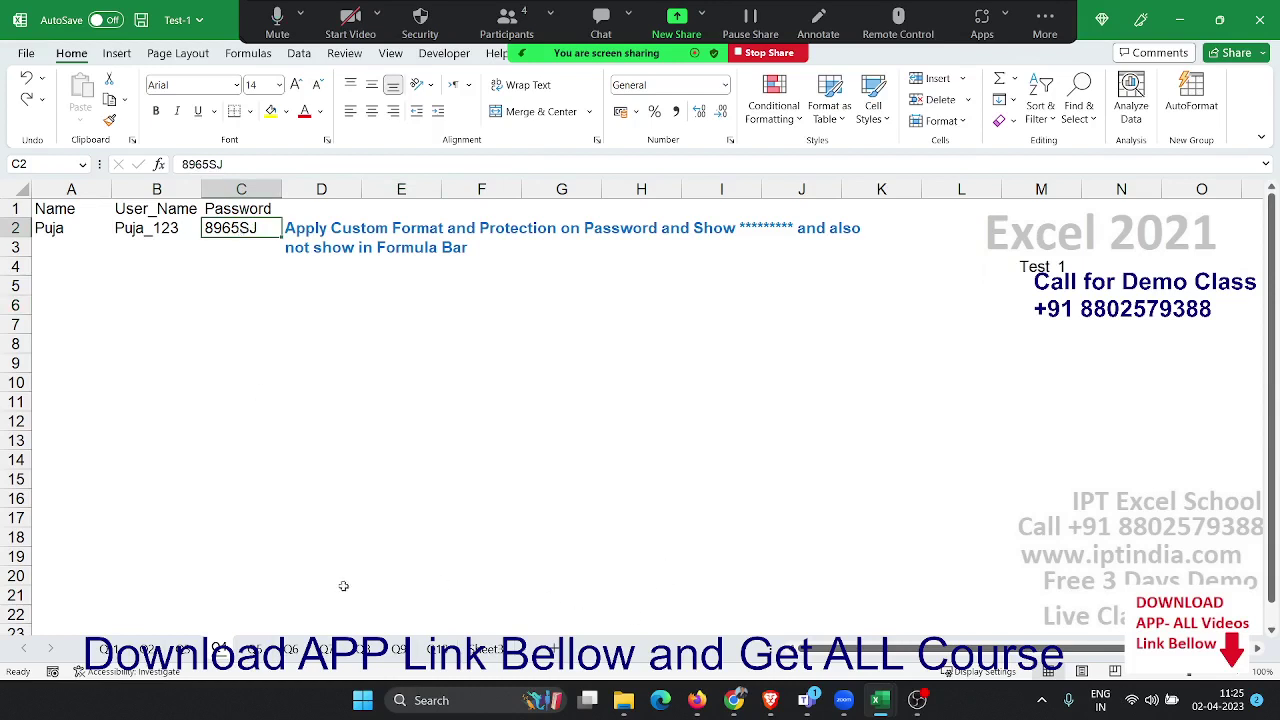
Switch to the A/C No. duplicates sheet and select the account numbers A2:A14.
click(255, 649)
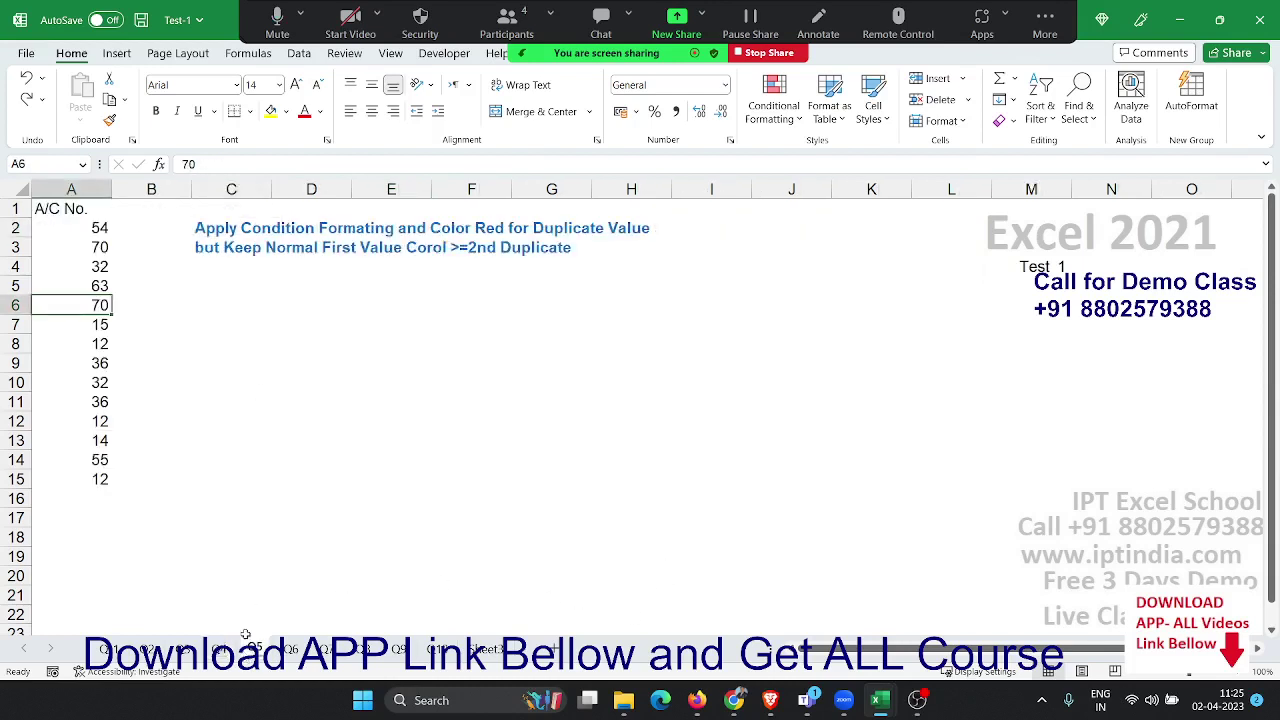
click(262, 556)
drag(95, 232, 98, 458)
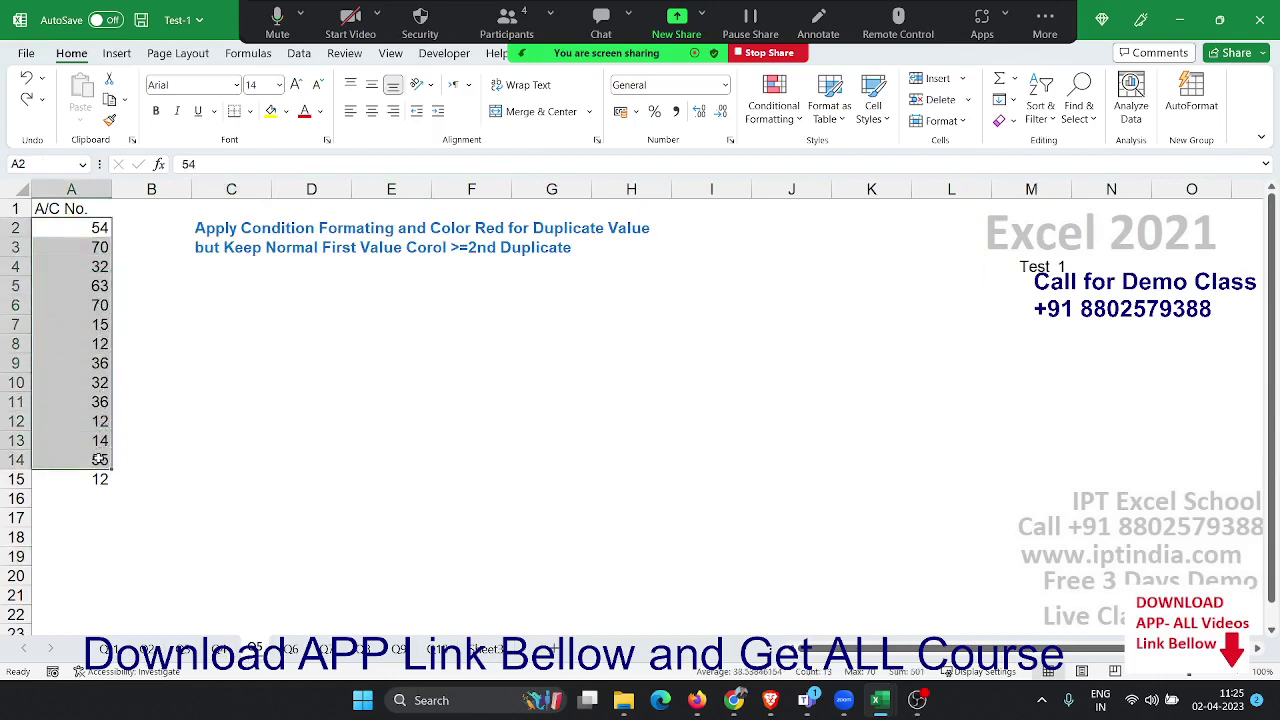
Fill the duplicate 70 in A6 yellow, undo it, and move to the Profit % sheet.
click(94, 262)
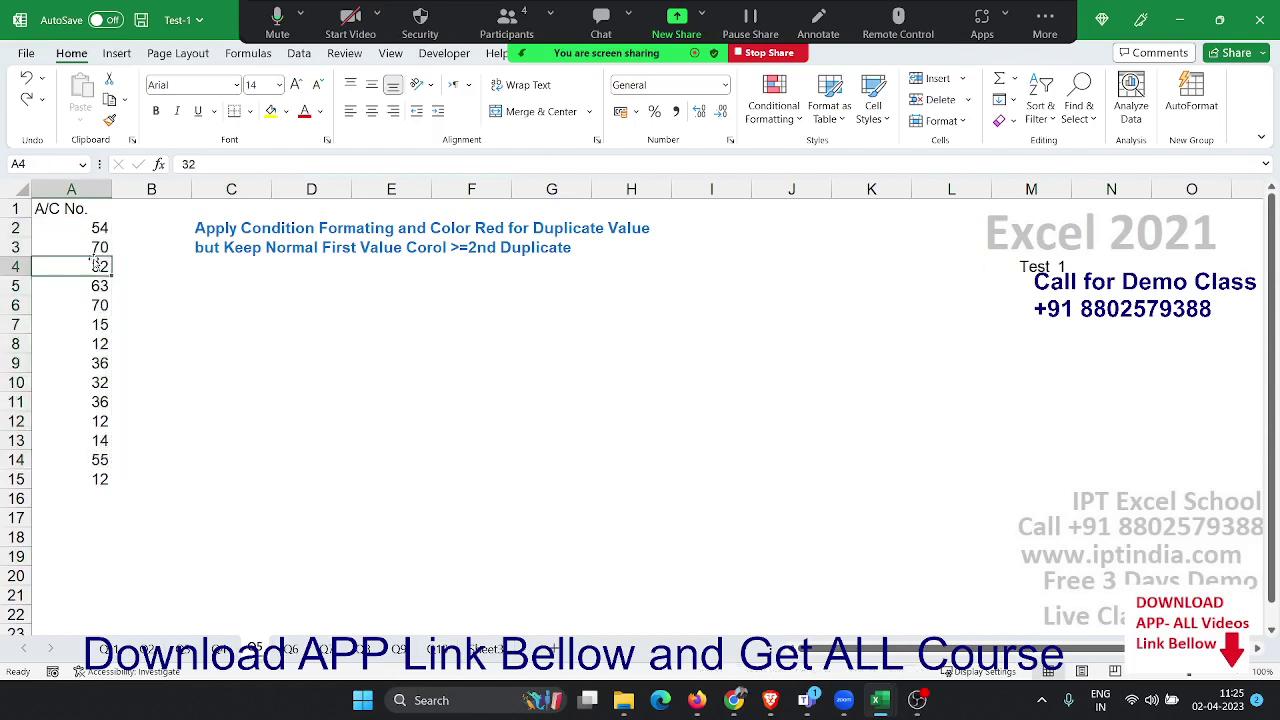
click(94, 311)
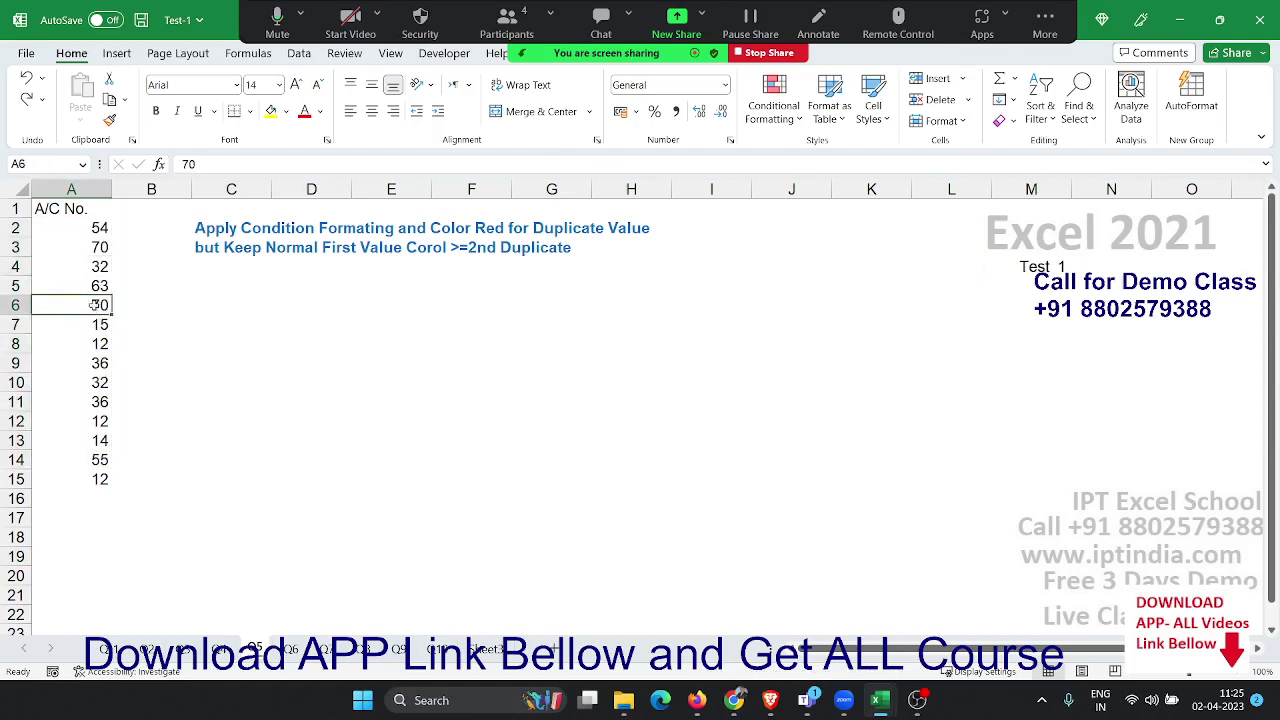
click(86, 250)
click(100, 310)
click(270, 111)
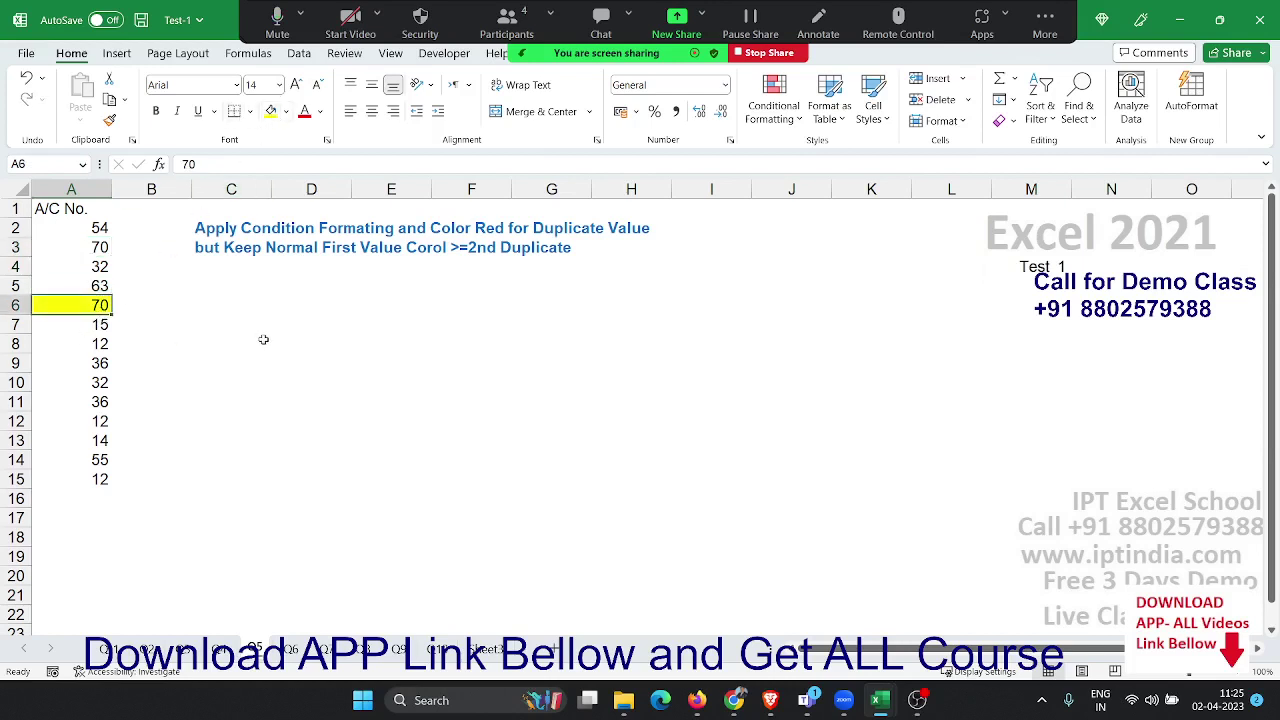
key(ctrl+z)
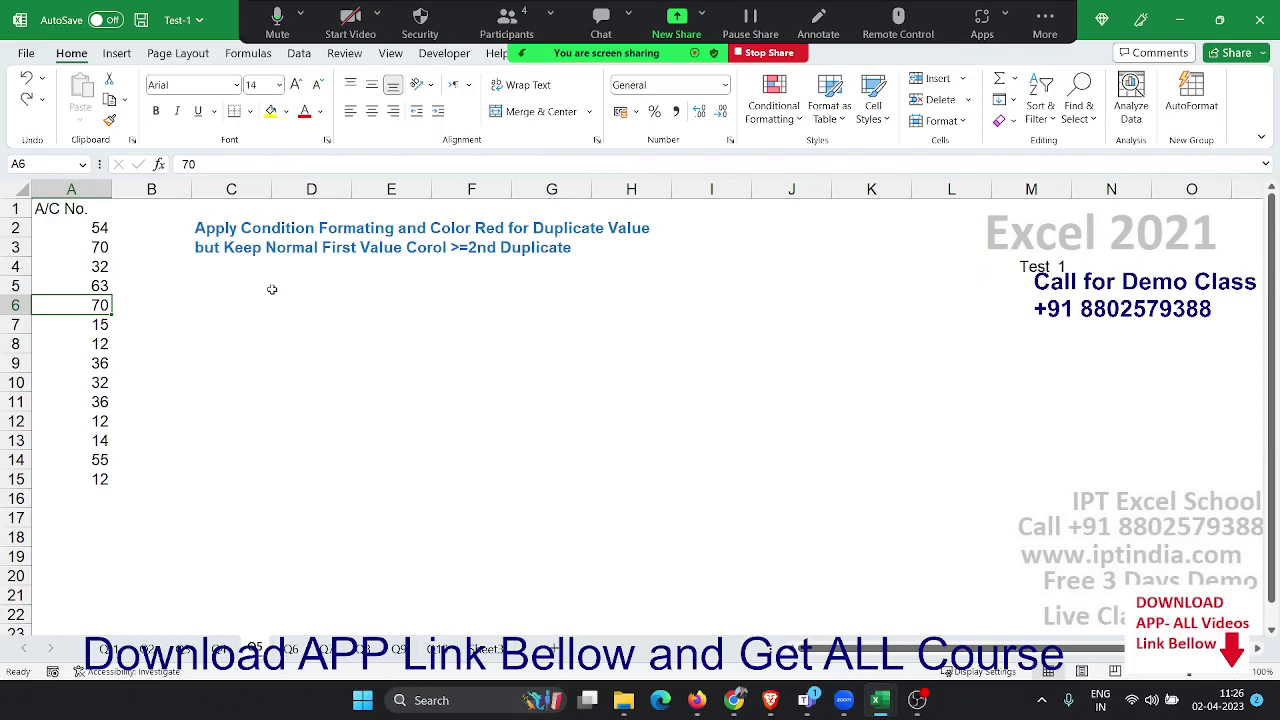
click(361, 363)
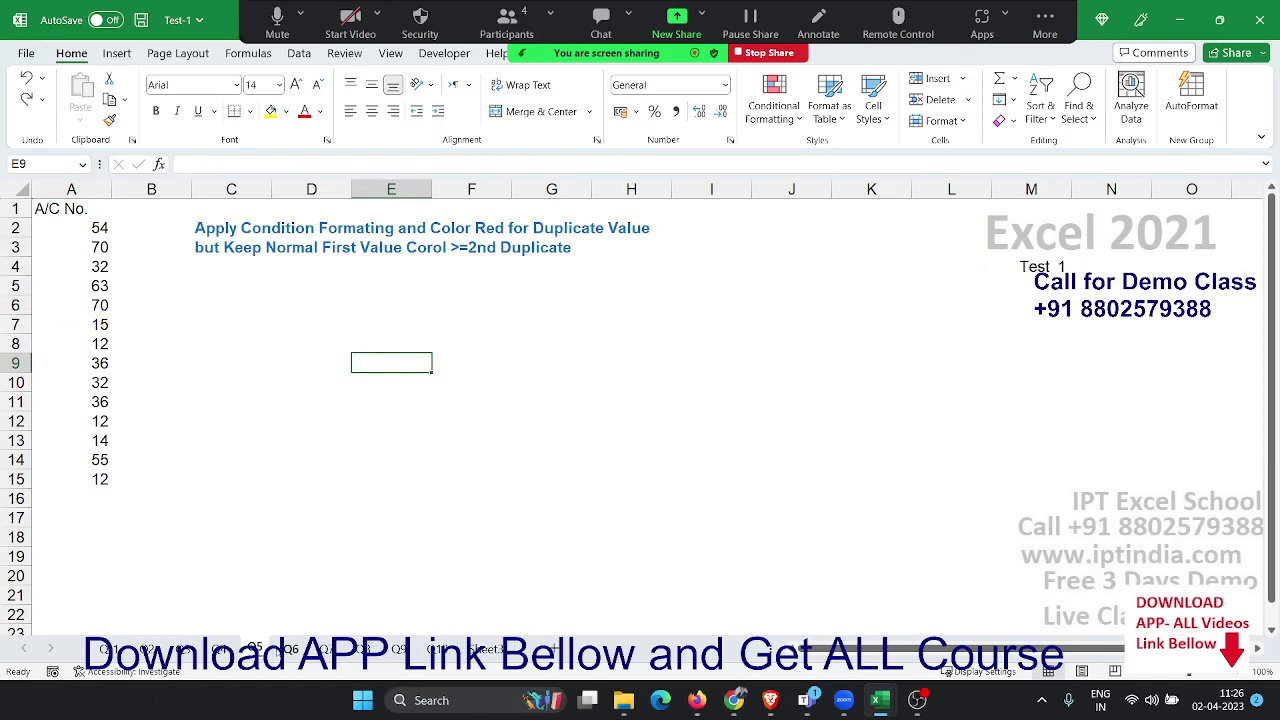
click(291, 648)
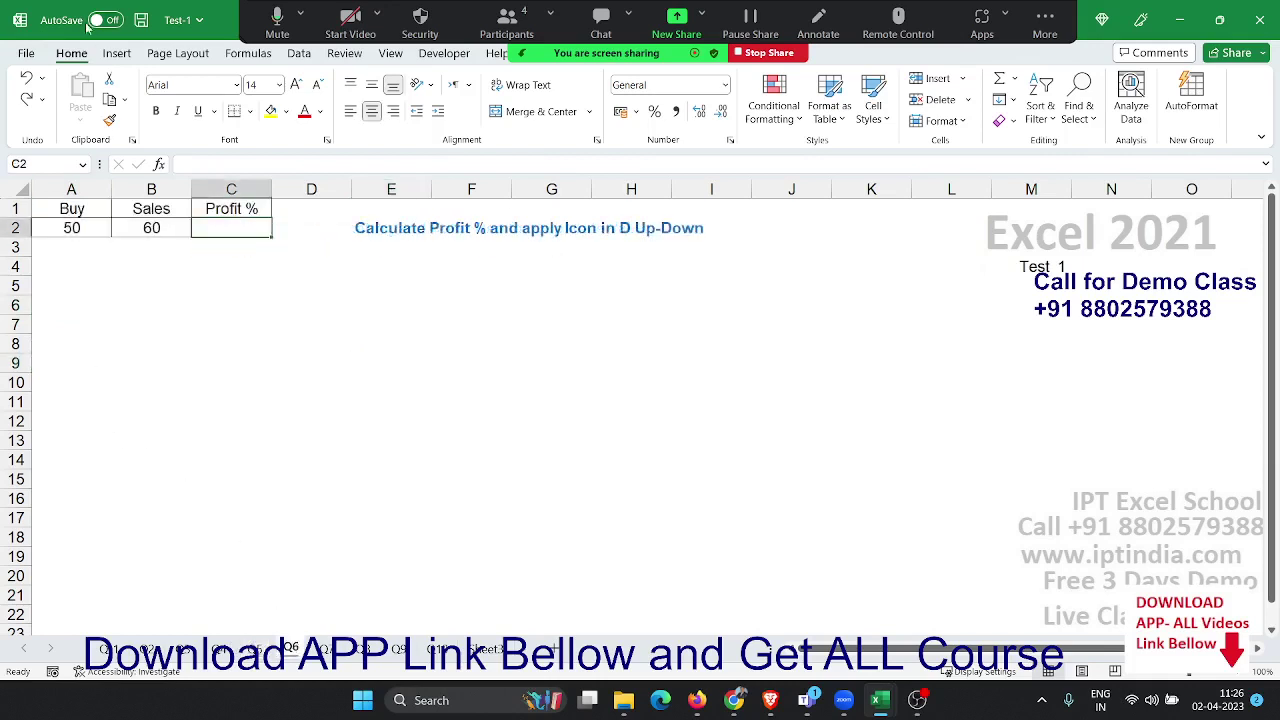
Select the empty Profit % cell C2 and close Conditional Formatting without applying icons.
click(196, 321)
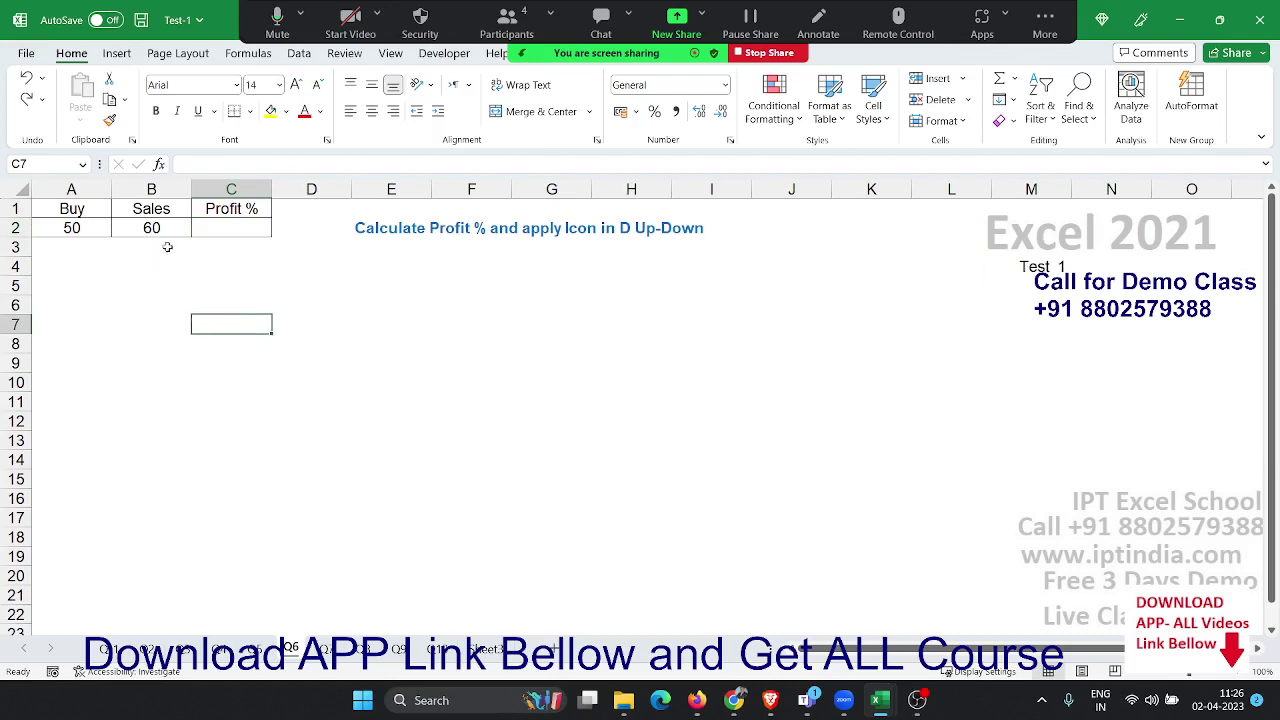
click(201, 231)
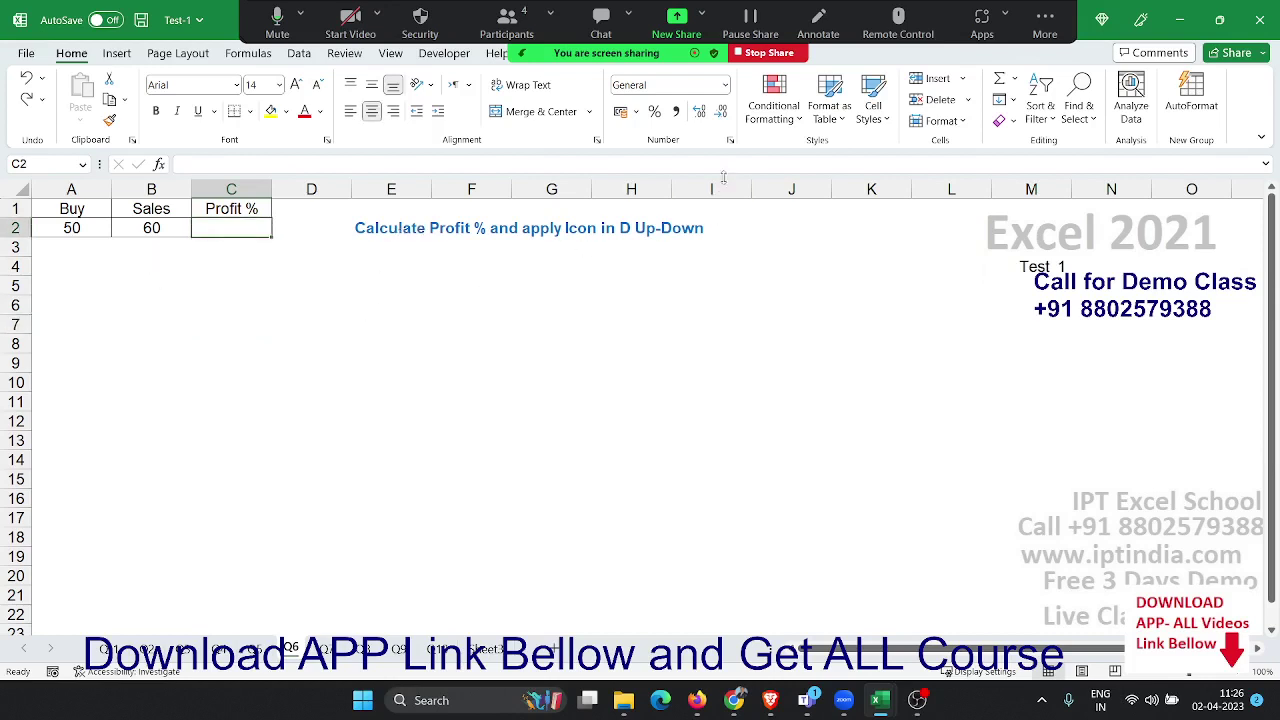
click(775, 100)
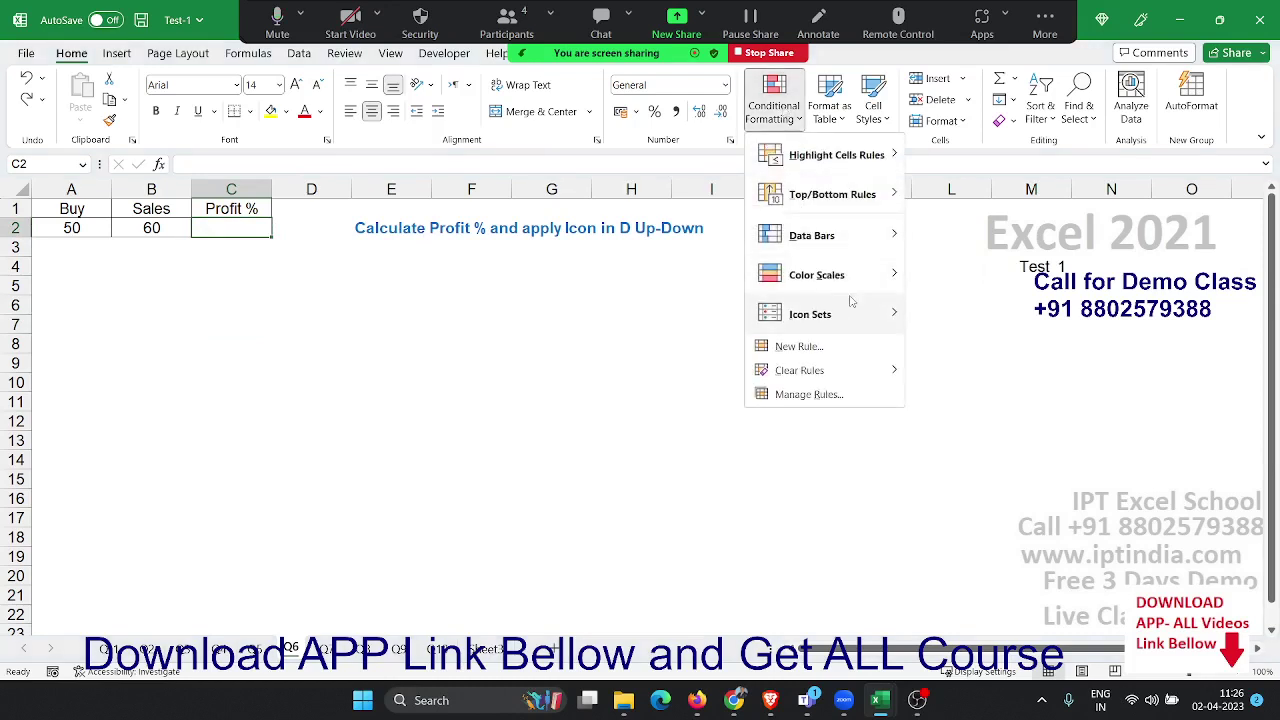
mouse_move(810, 314)
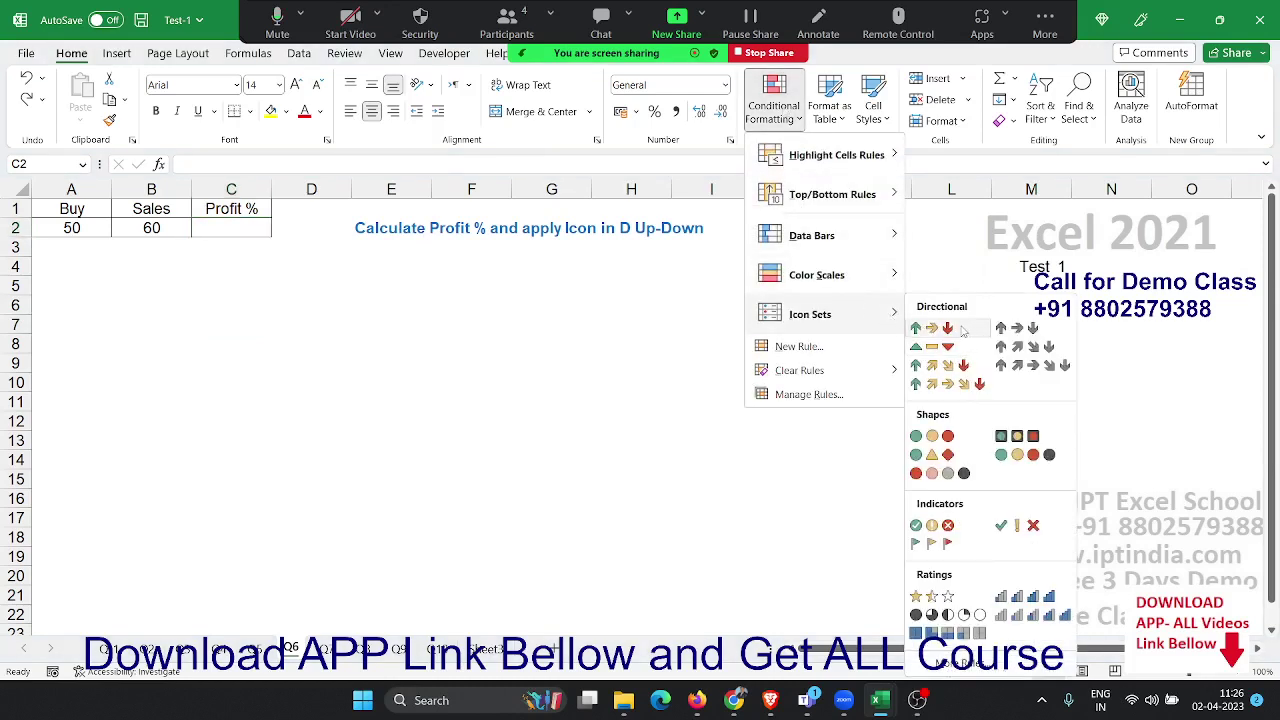
click(549, 324)
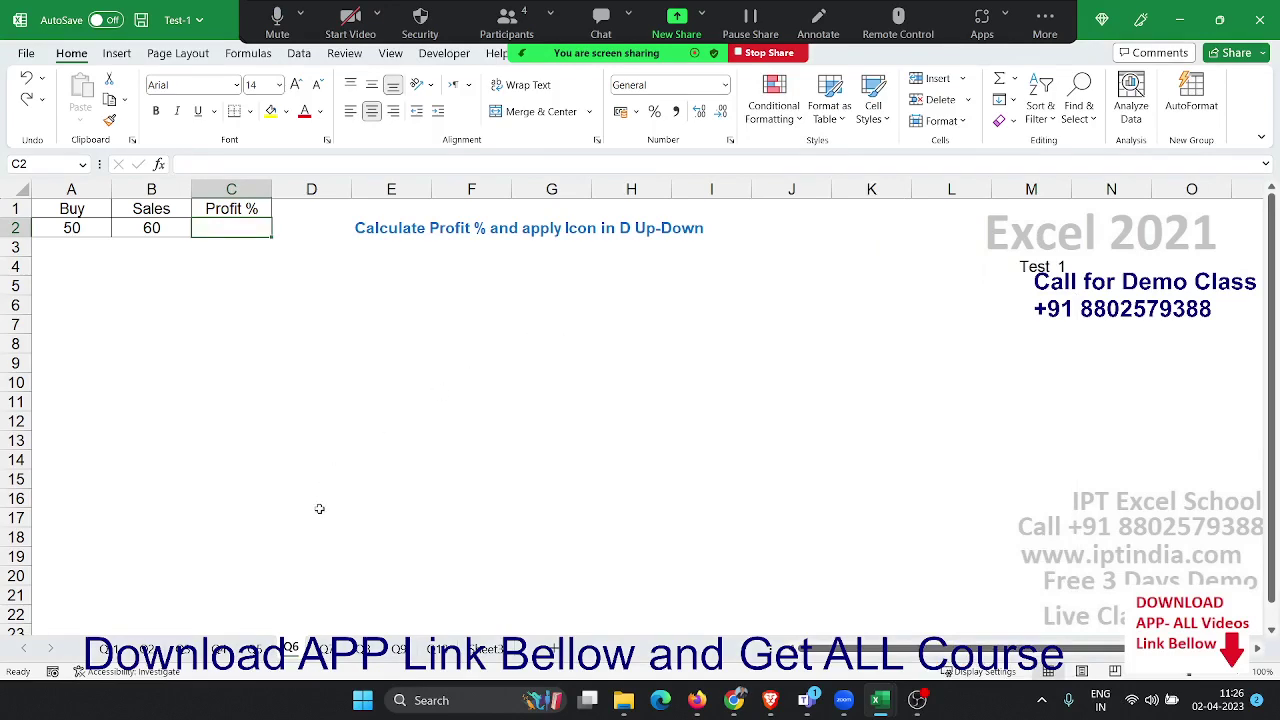
Go back to the insert-row exercise sheet and select the FEB label in A3 and the JAN row below it.
click(336, 652)
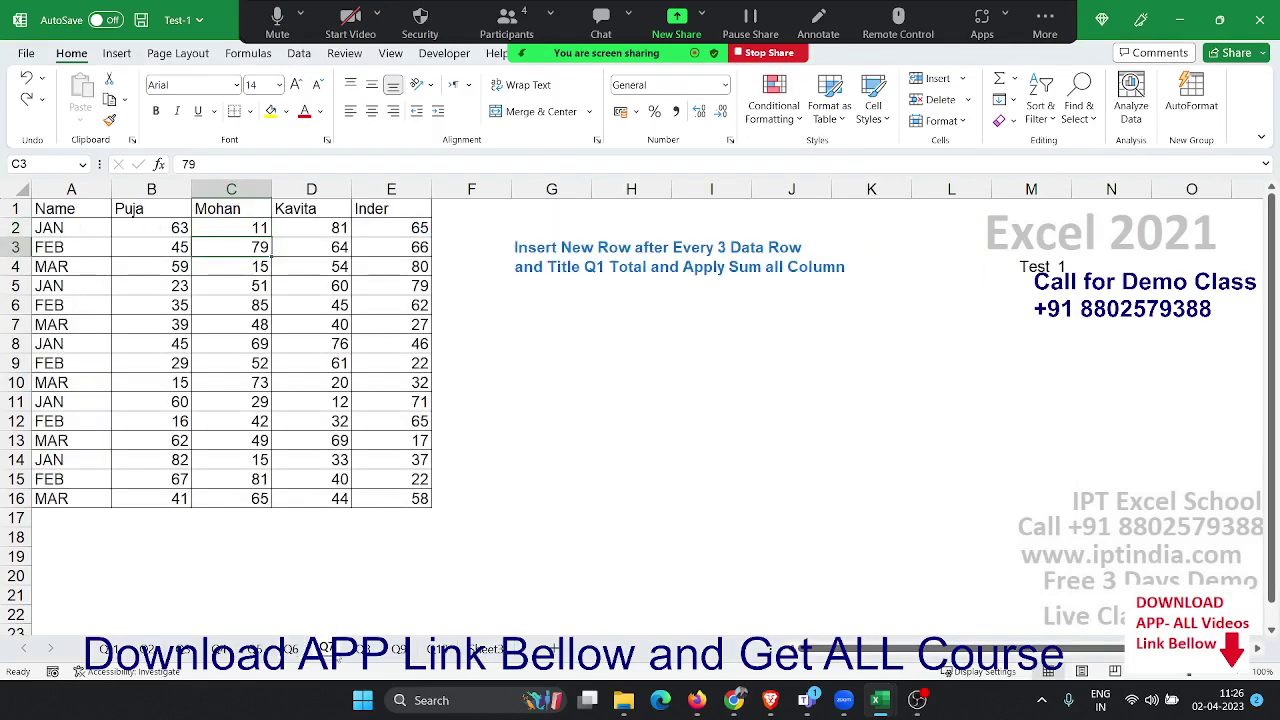
click(589, 403)
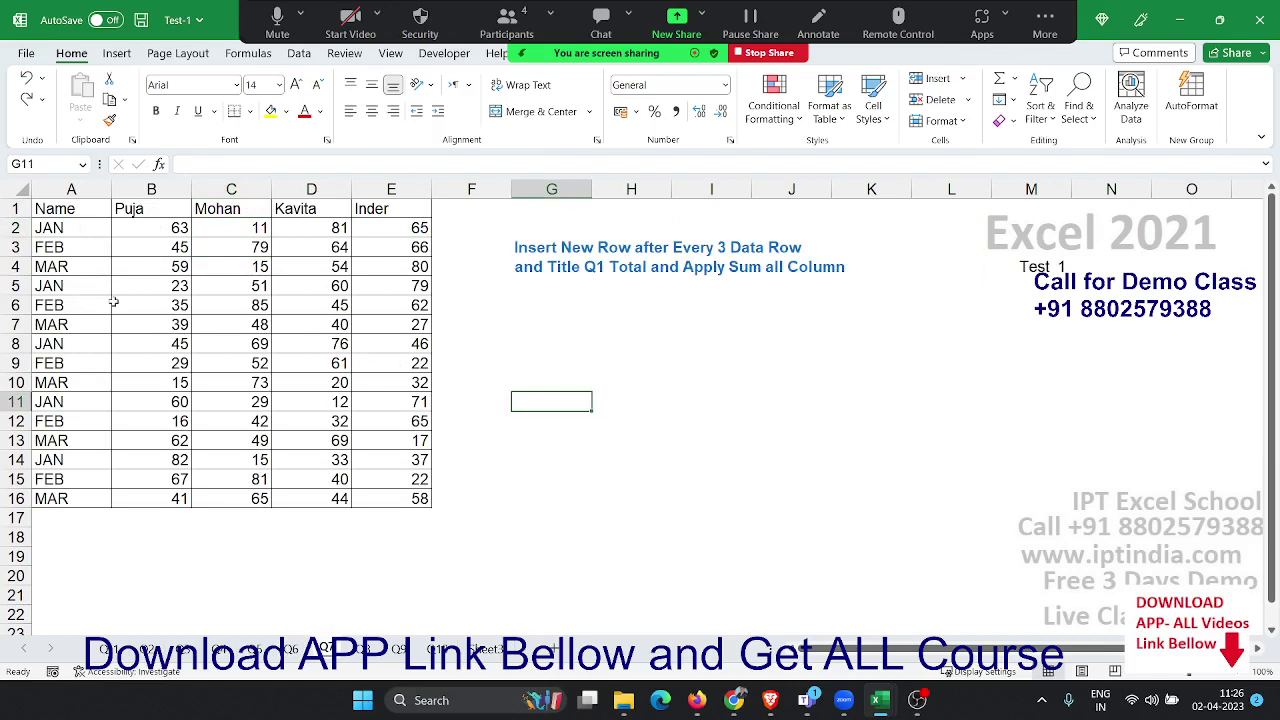
click(60, 241)
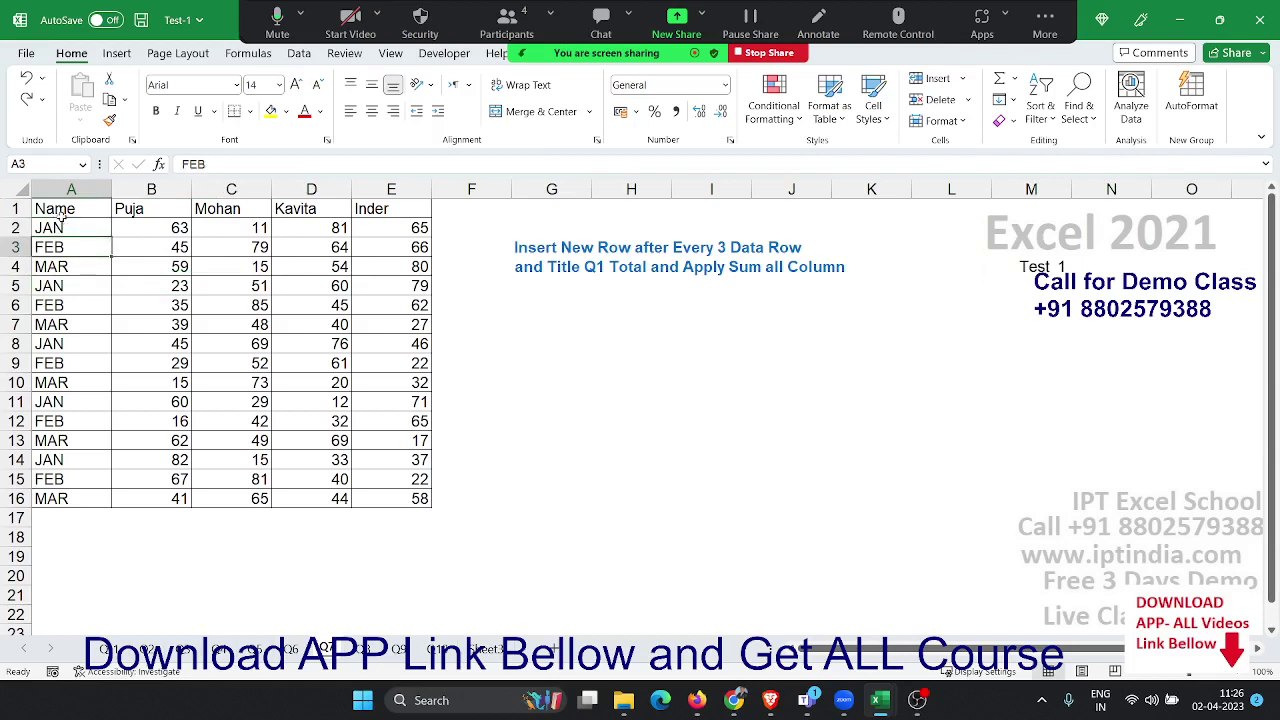
key(Down)
key(Down)
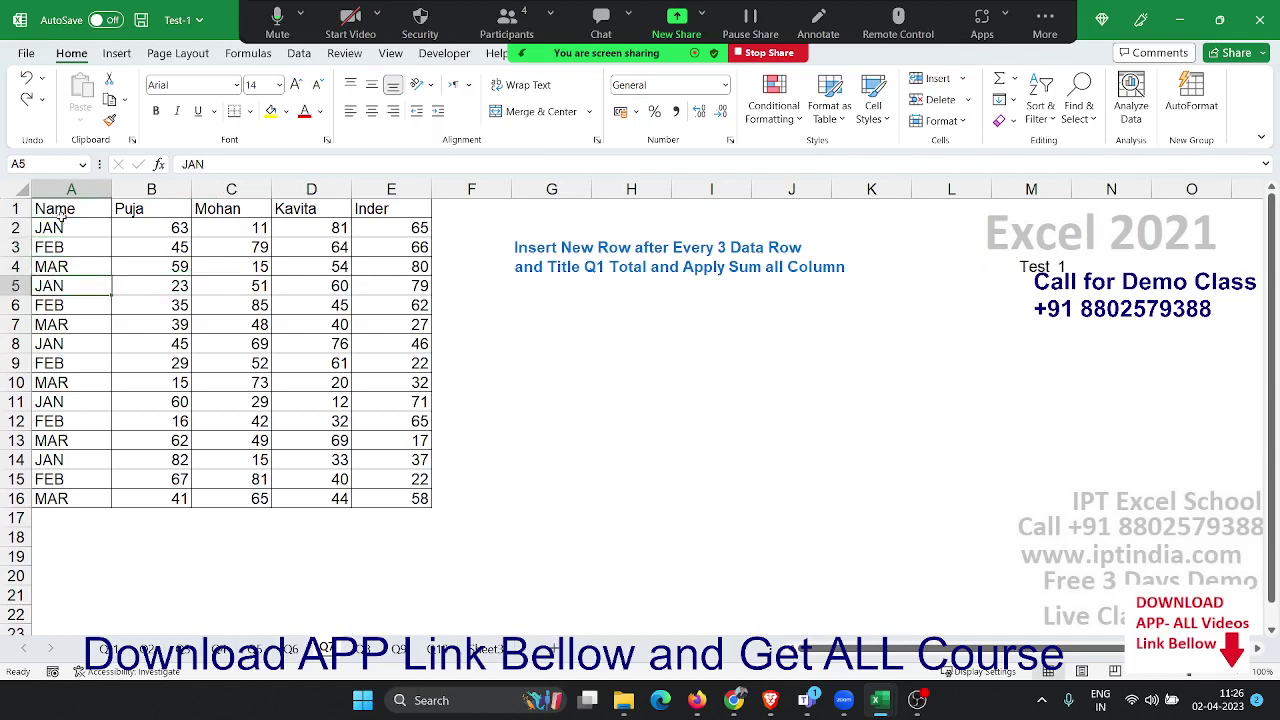
Select data rows A2:E15, then move to the paste-visible-cells exercise sheet.
key(Right)
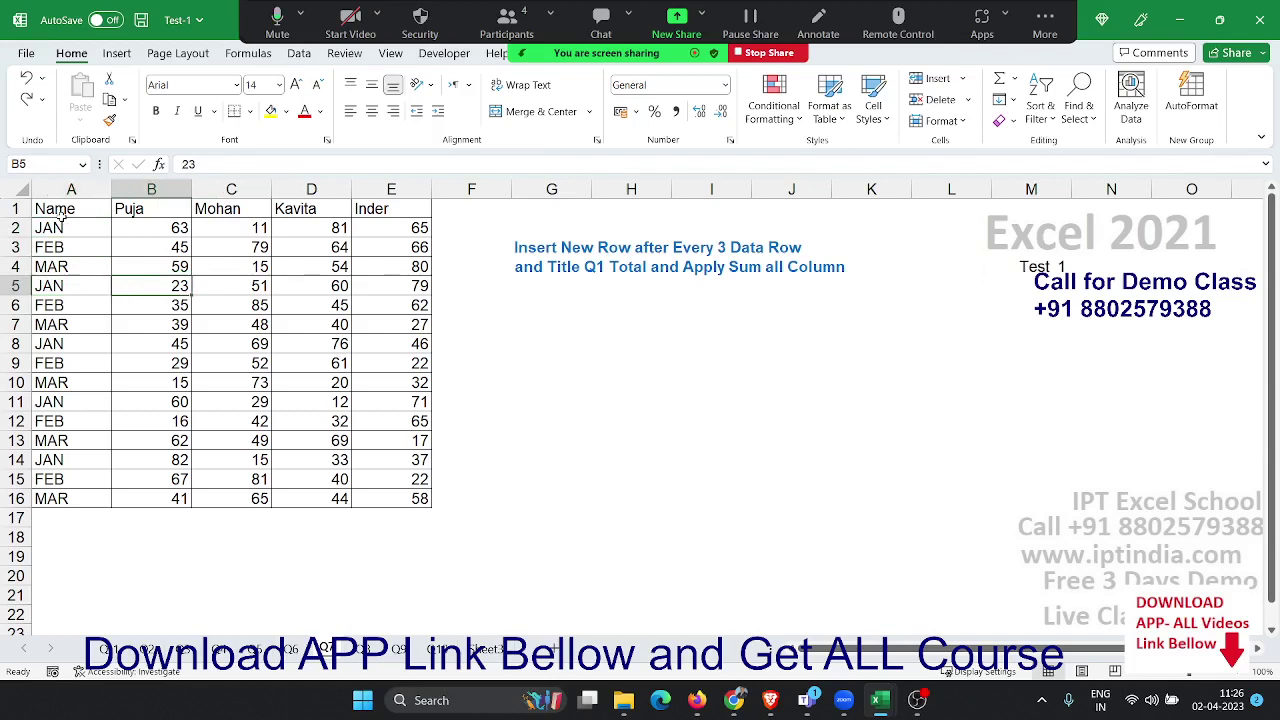
key(Right)
key(Right)
key(Right)
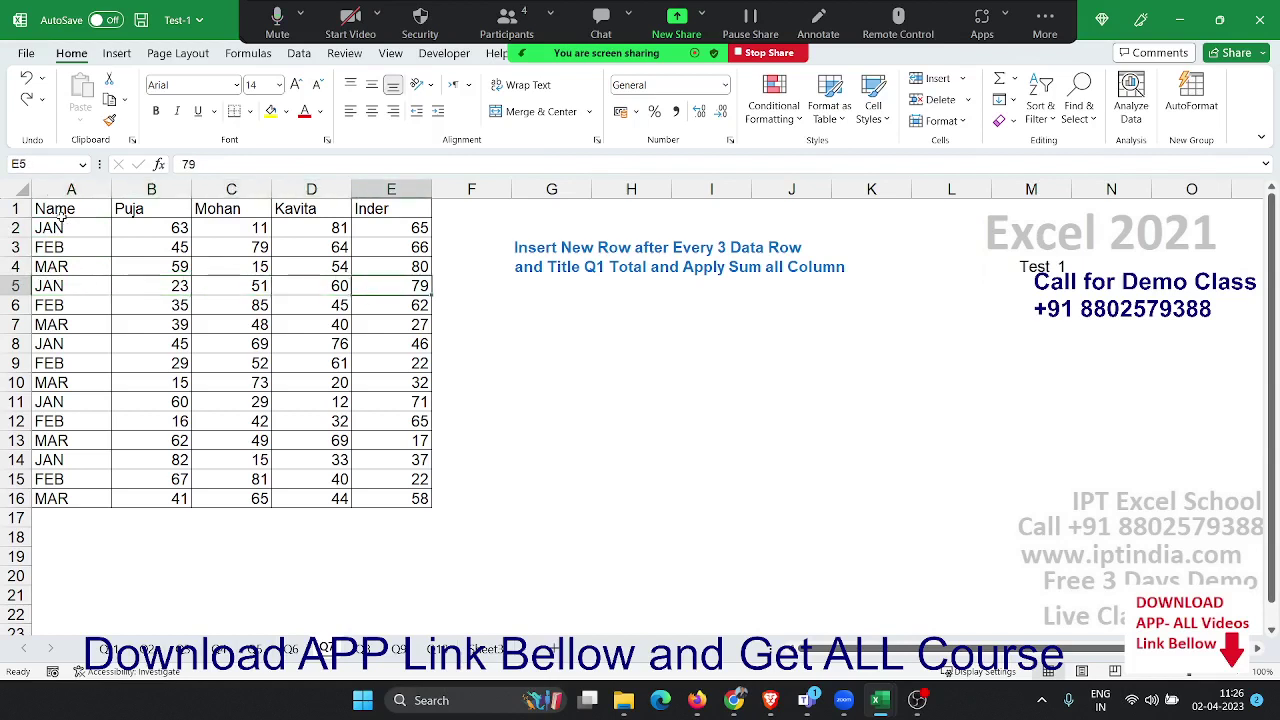
key(Right)
key(Right)
key(Right)
key(Down)
key(Down)
key(Down)
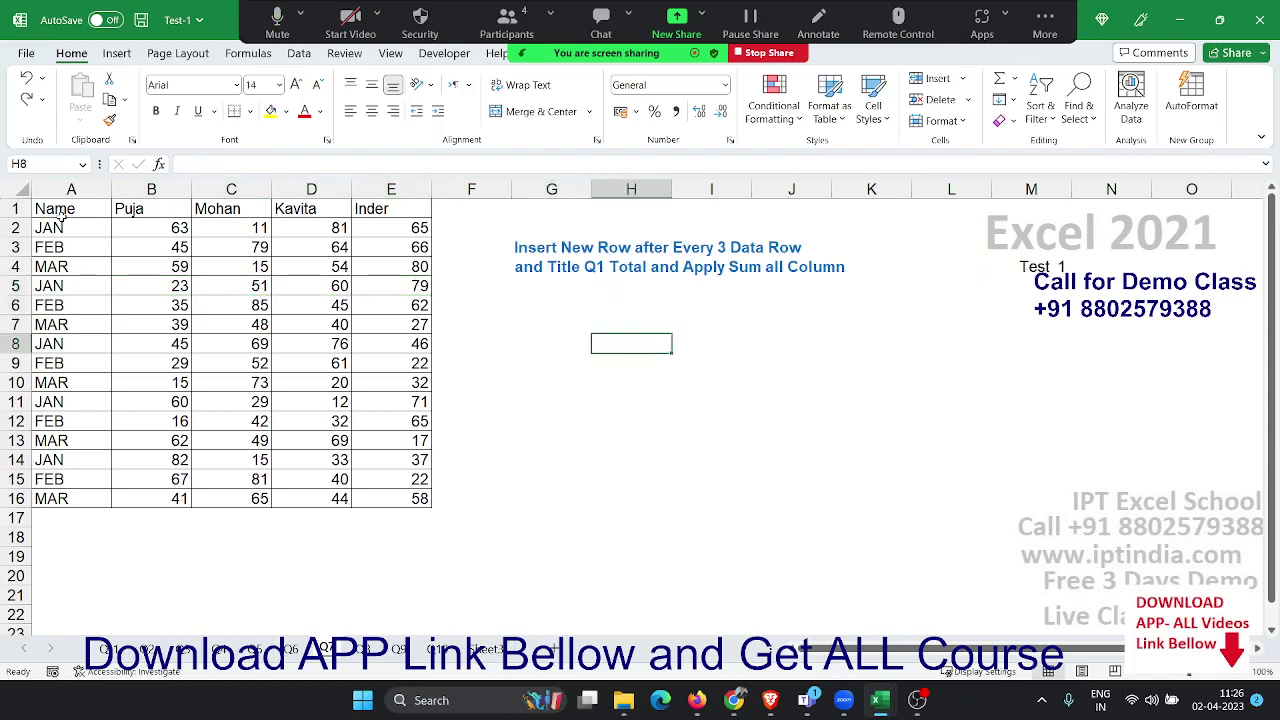
key(Down)
key(Down)
key(Down)
key(Down)
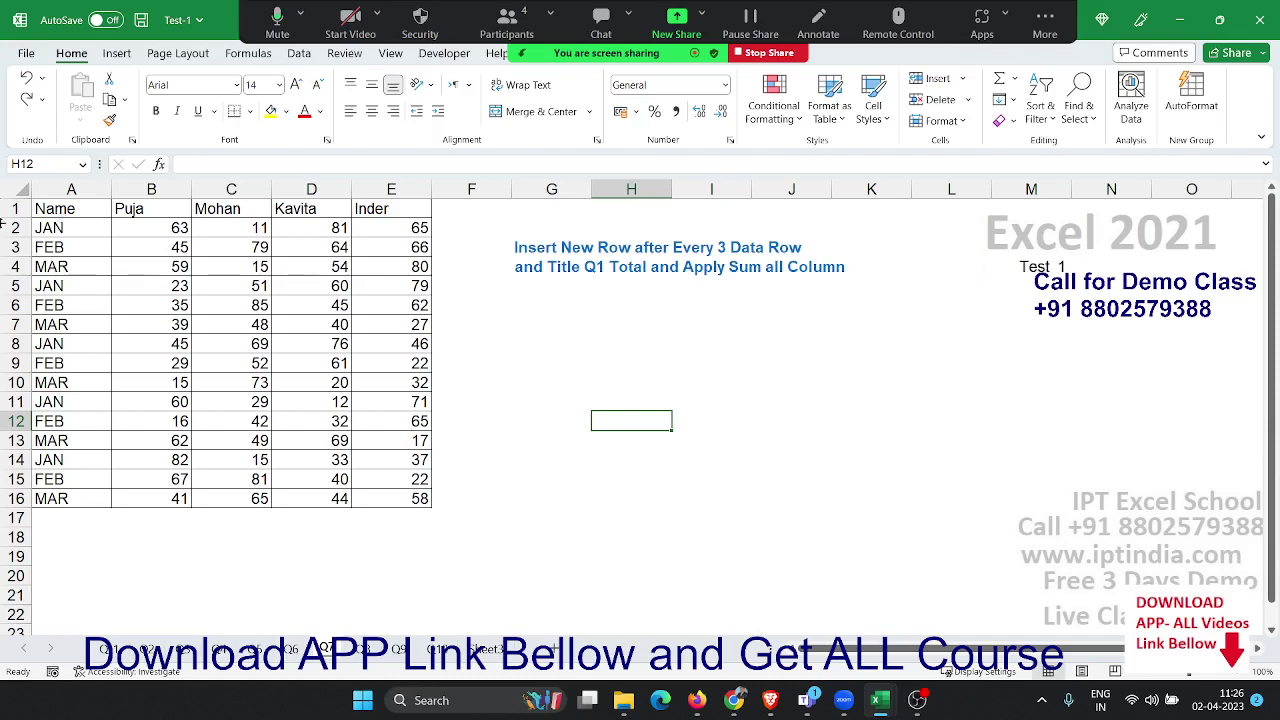
drag(70, 224, 374, 492)
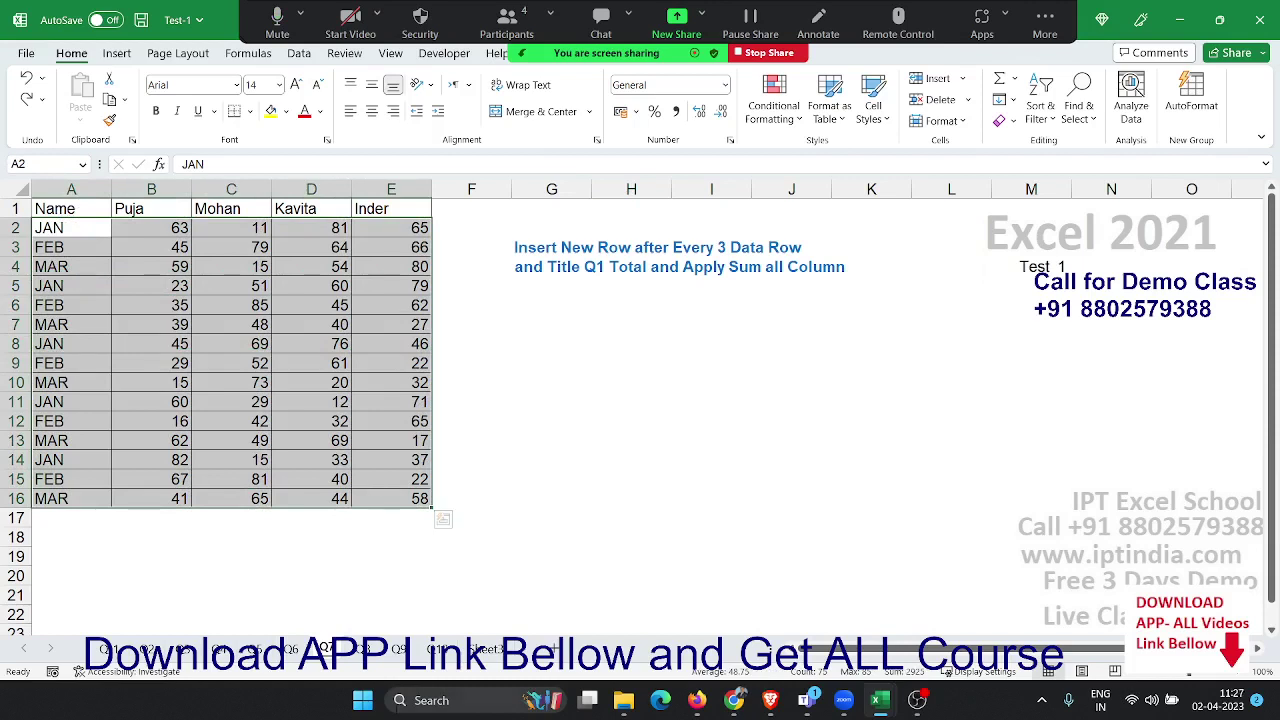
click(372, 650)
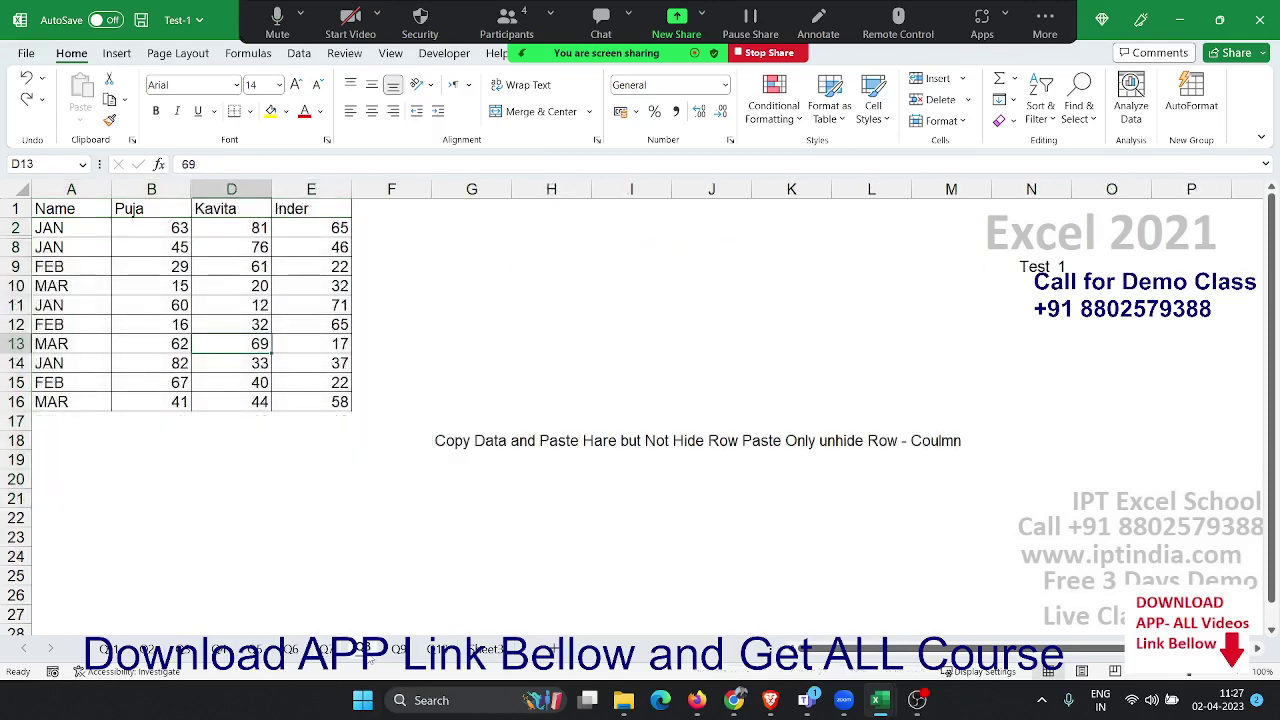
Select names A2:A8 across the hidden rows and cell A13, then go to the red-to-green replace sheet.
click(311, 513)
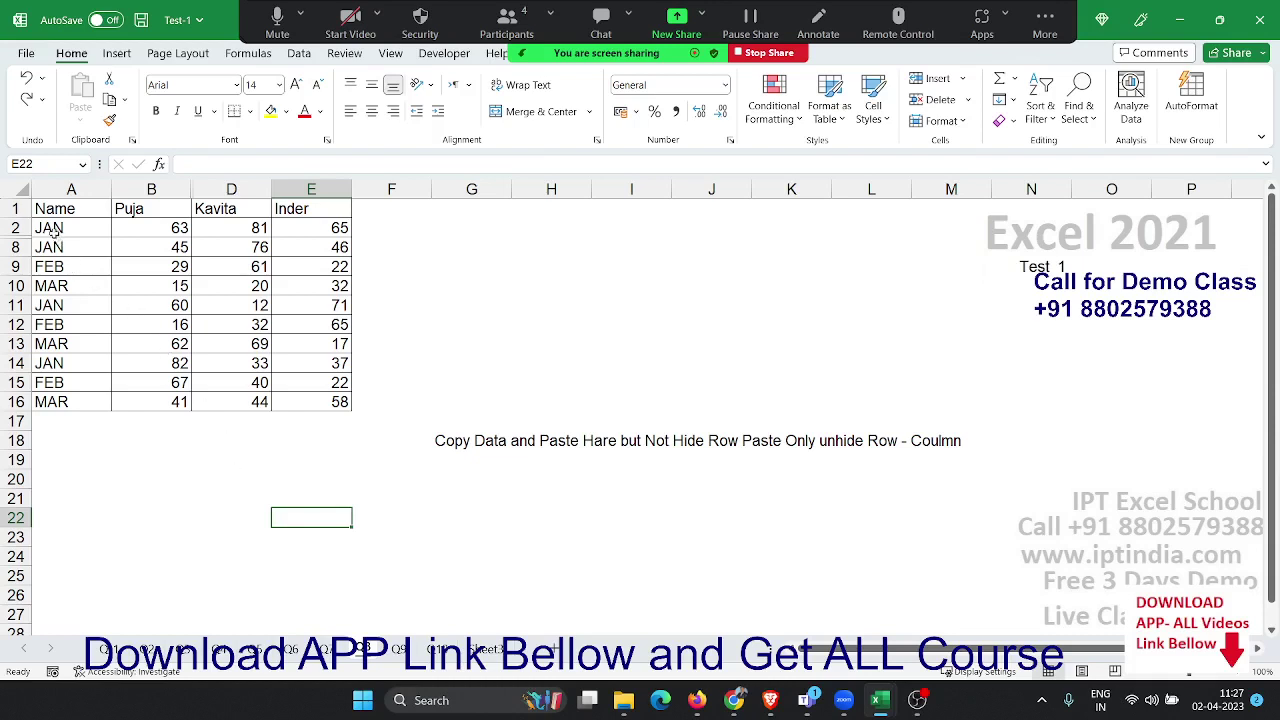
drag(52, 230, 52, 248)
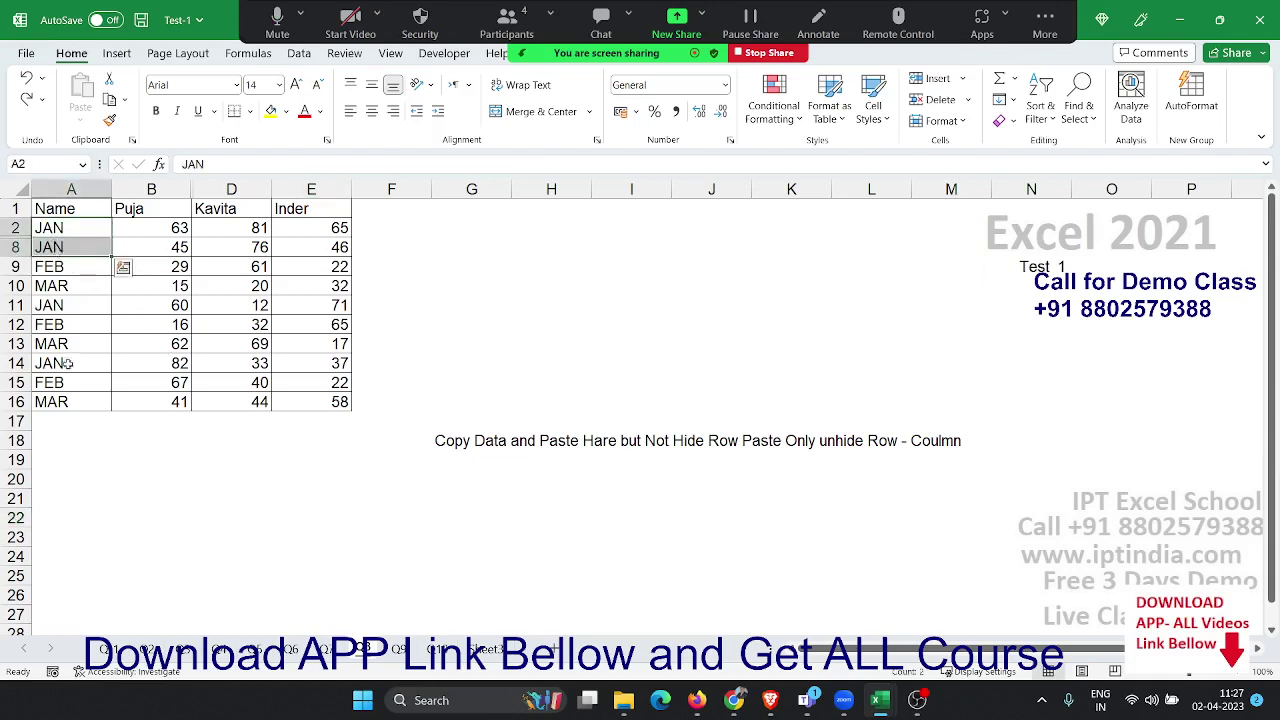
click(94, 345)
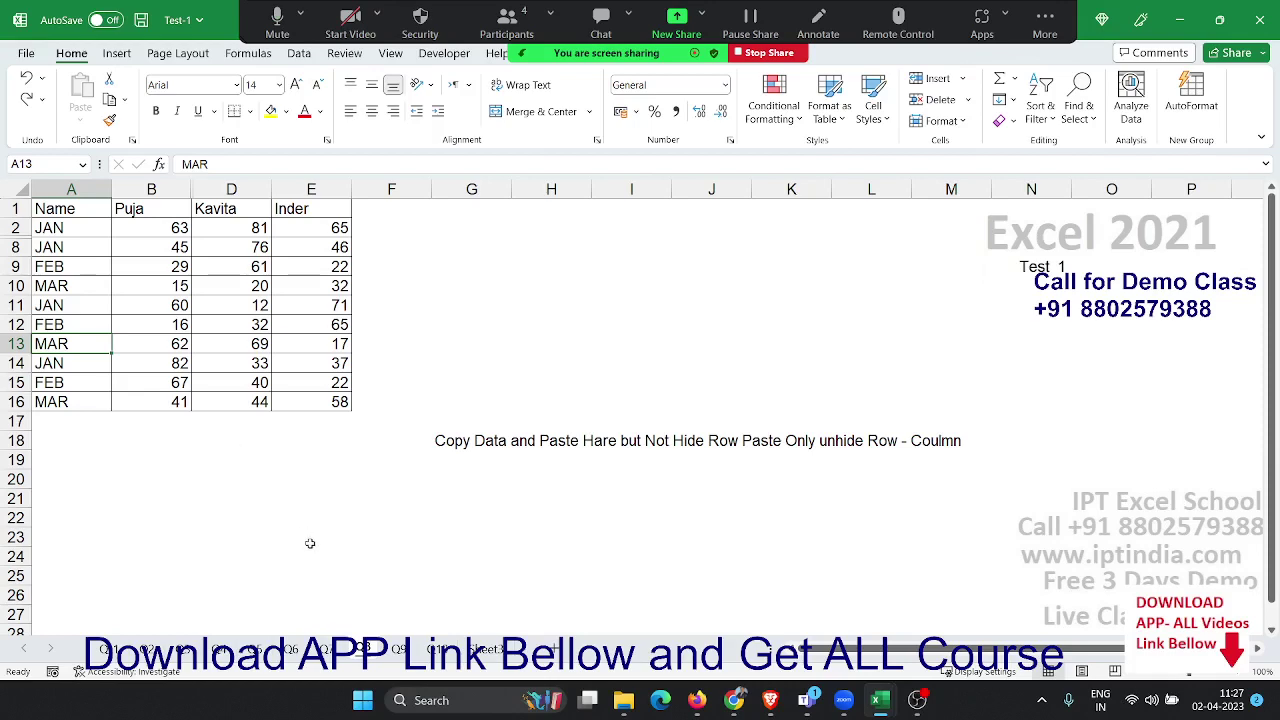
click(402, 645)
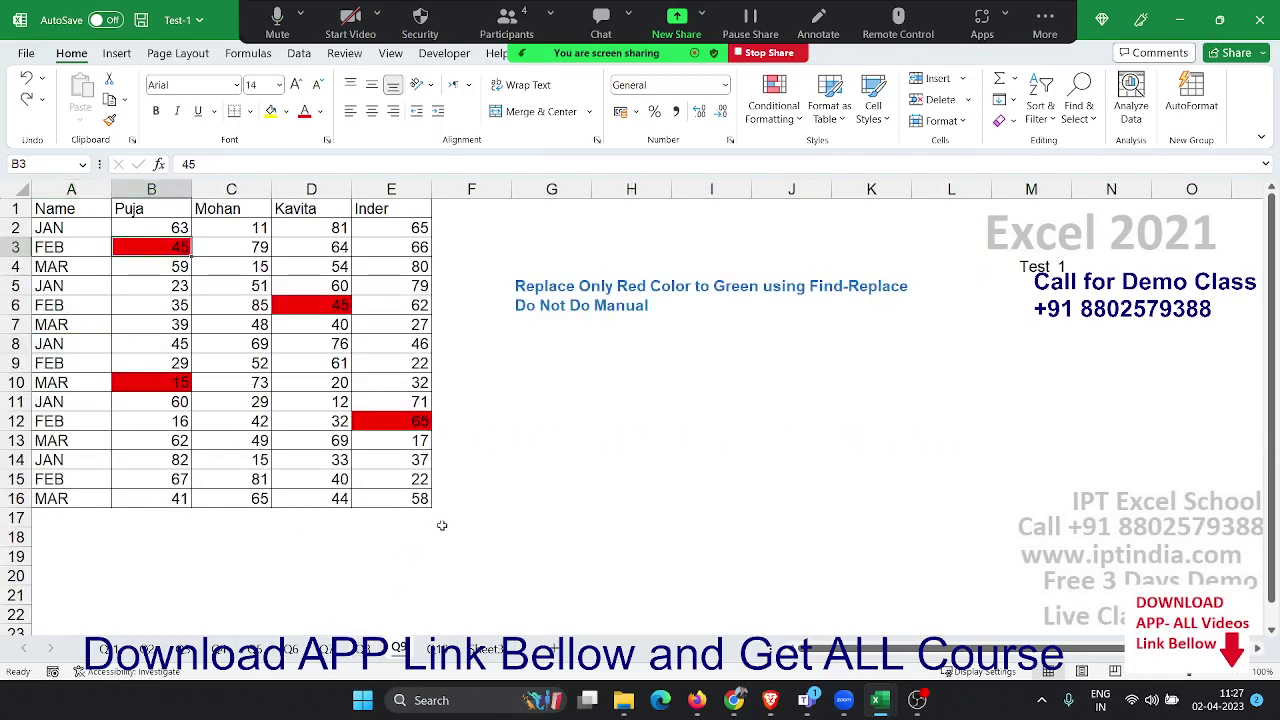
Inspect the red-filled cells B3, D6, E12 and B10, ending on B3.
click(516, 458)
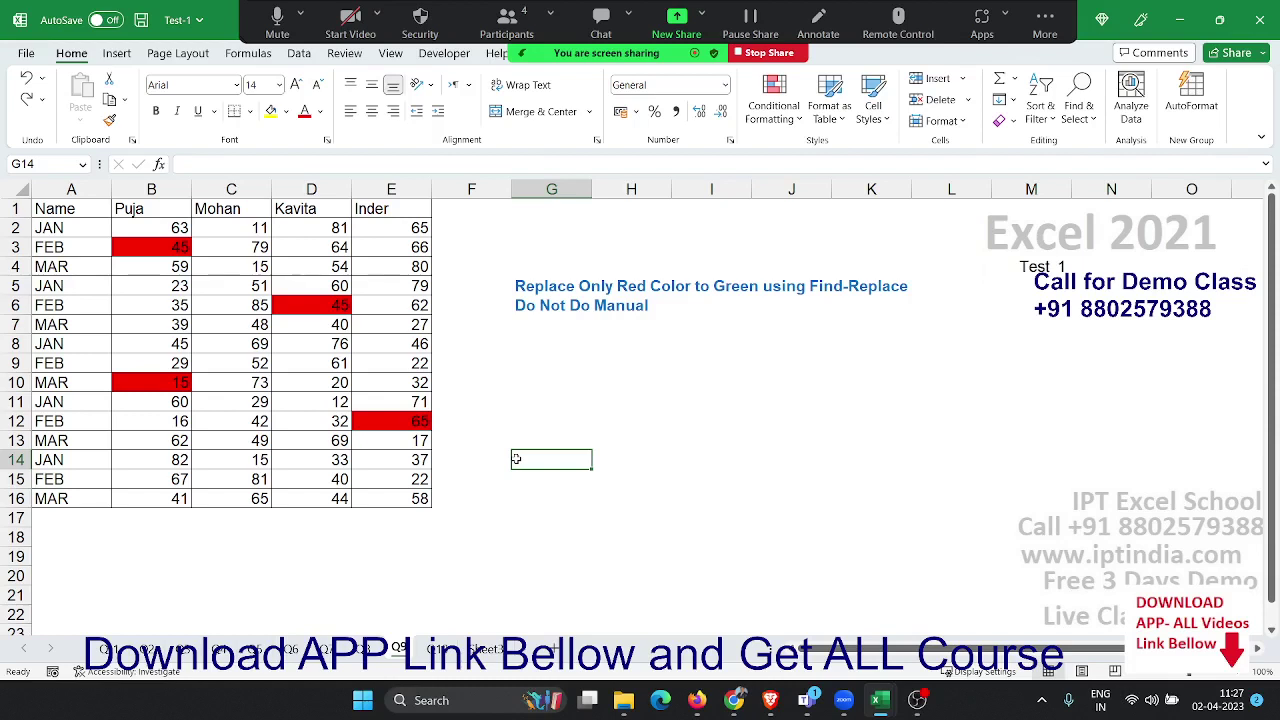
click(159, 248)
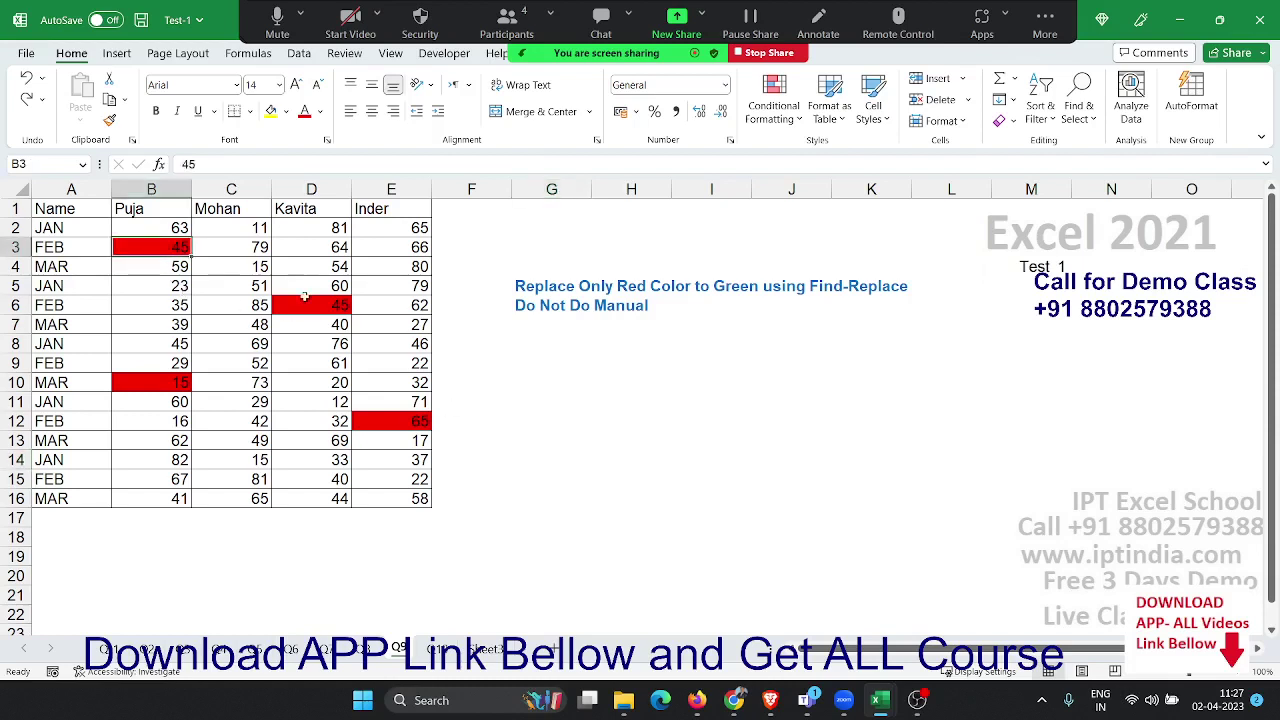
click(306, 298)
click(393, 403)
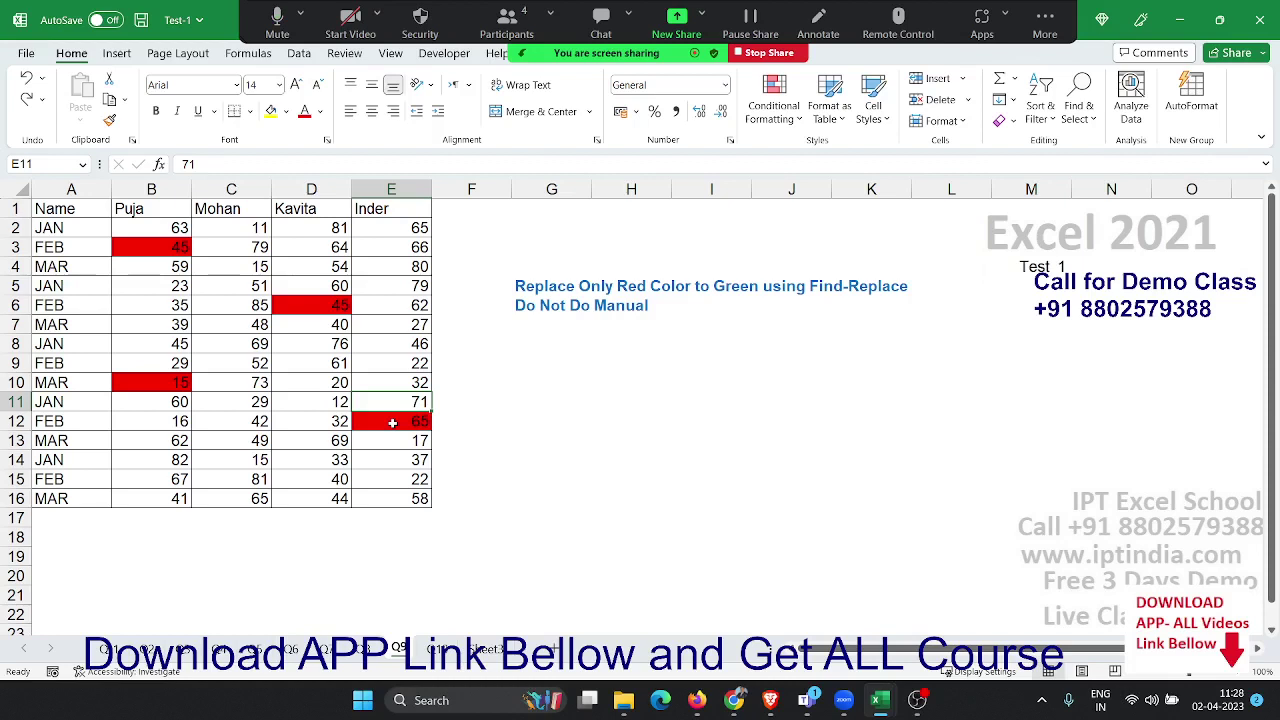
click(385, 420)
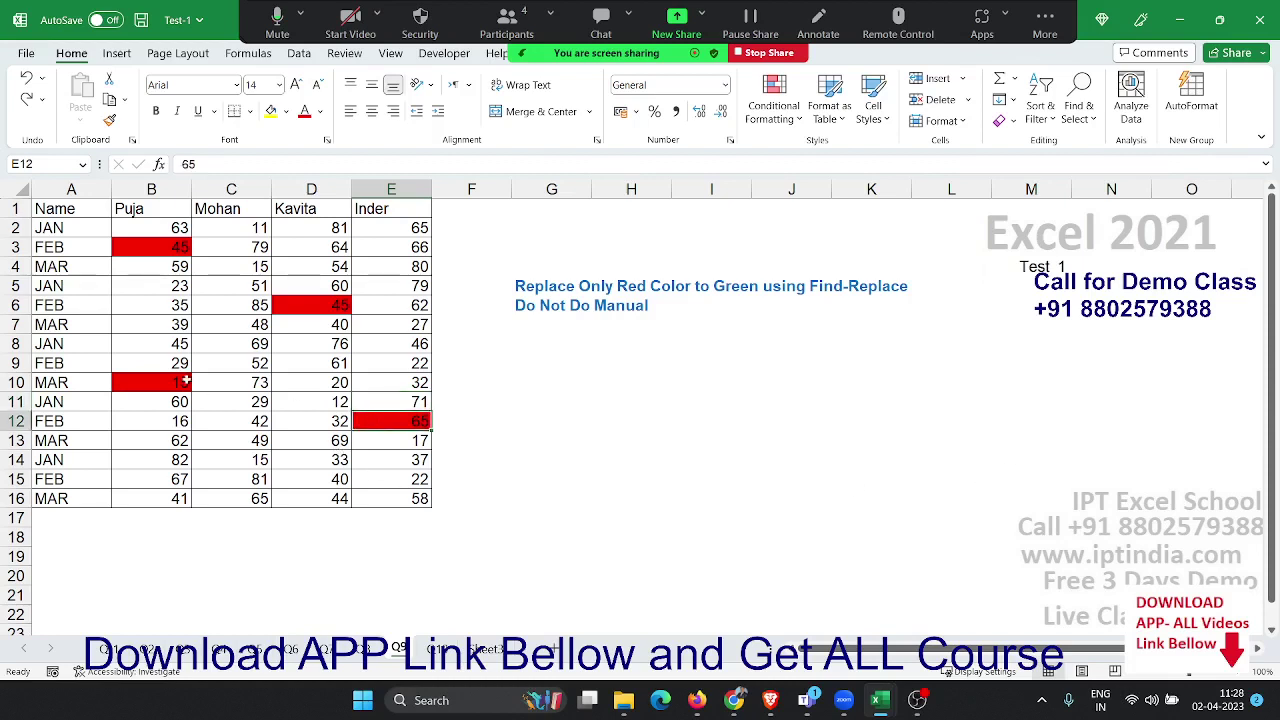
click(155, 375)
click(180, 286)
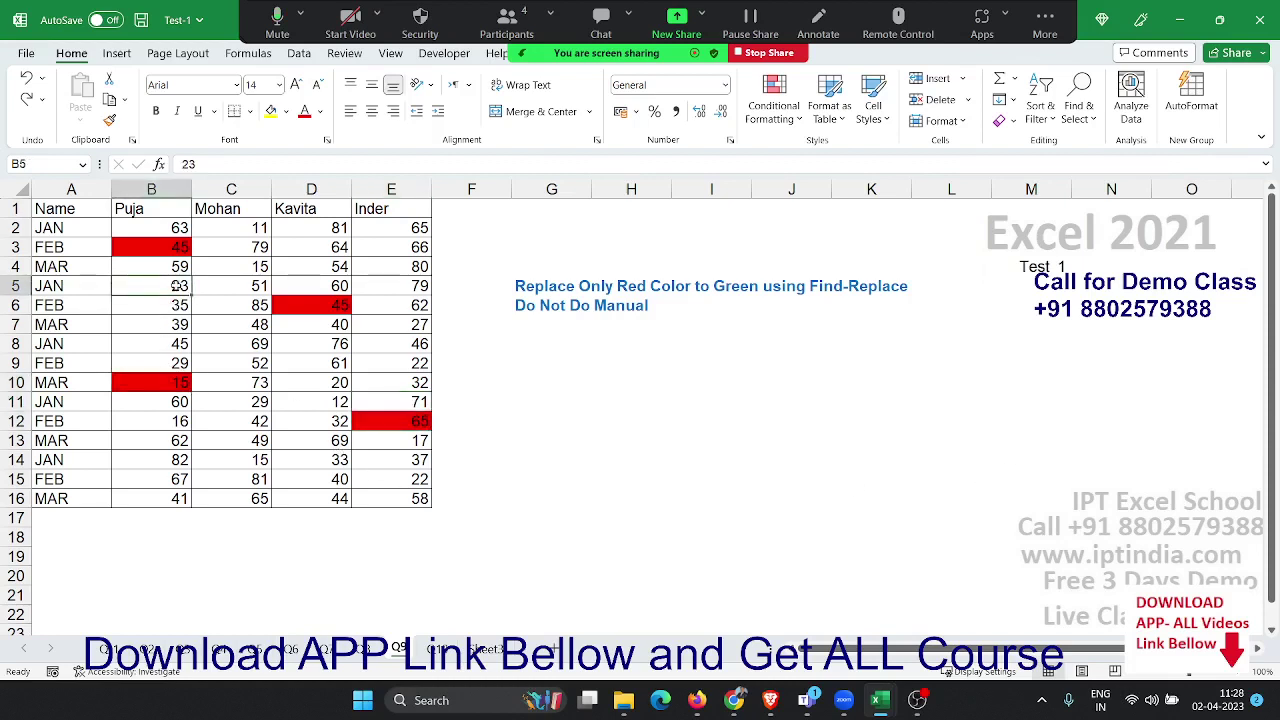
click(181, 249)
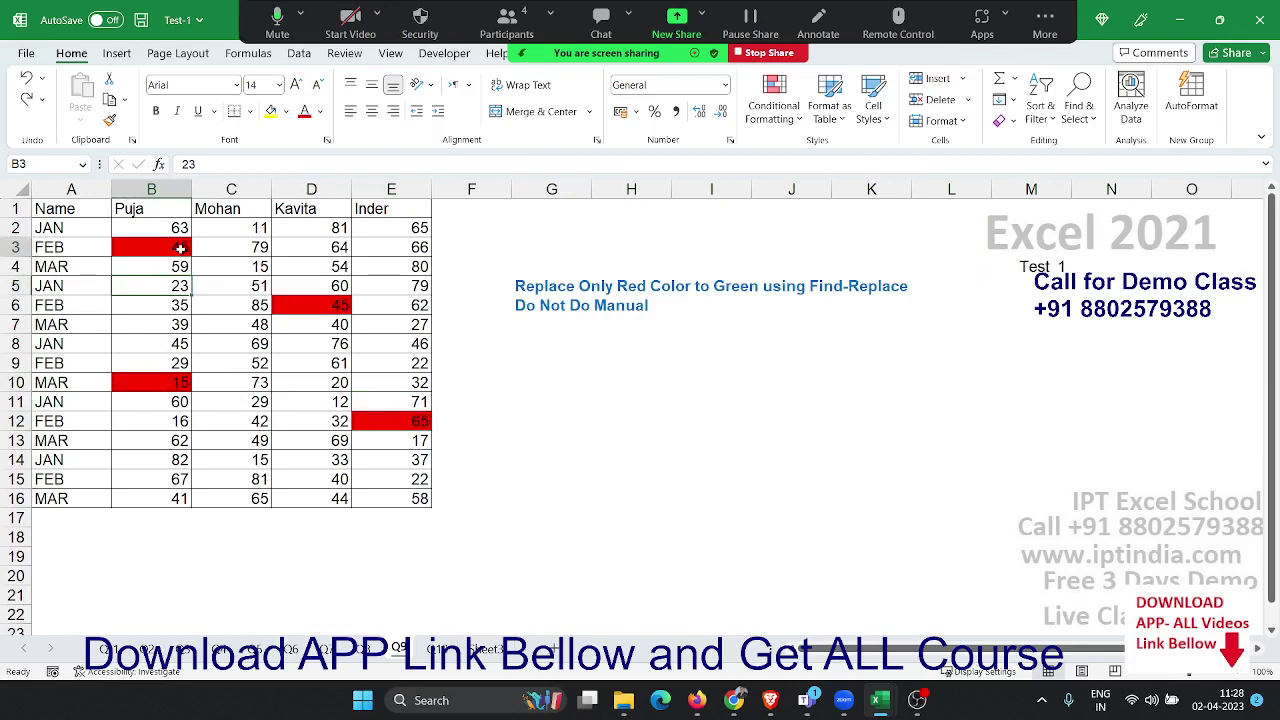
Try a Light Green fill on B3, undo it, and move to the Q10 balance sheet exercise.
click(286, 111)
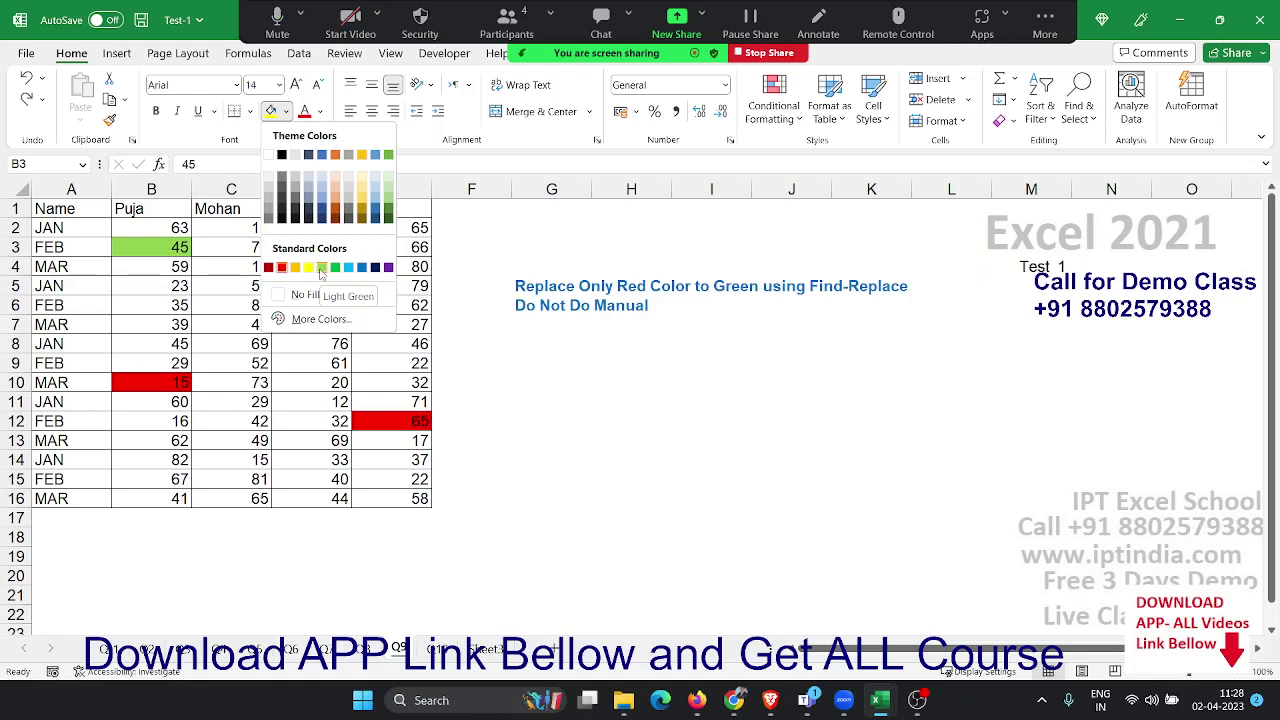
key(Escape)
key(ctrl+z)
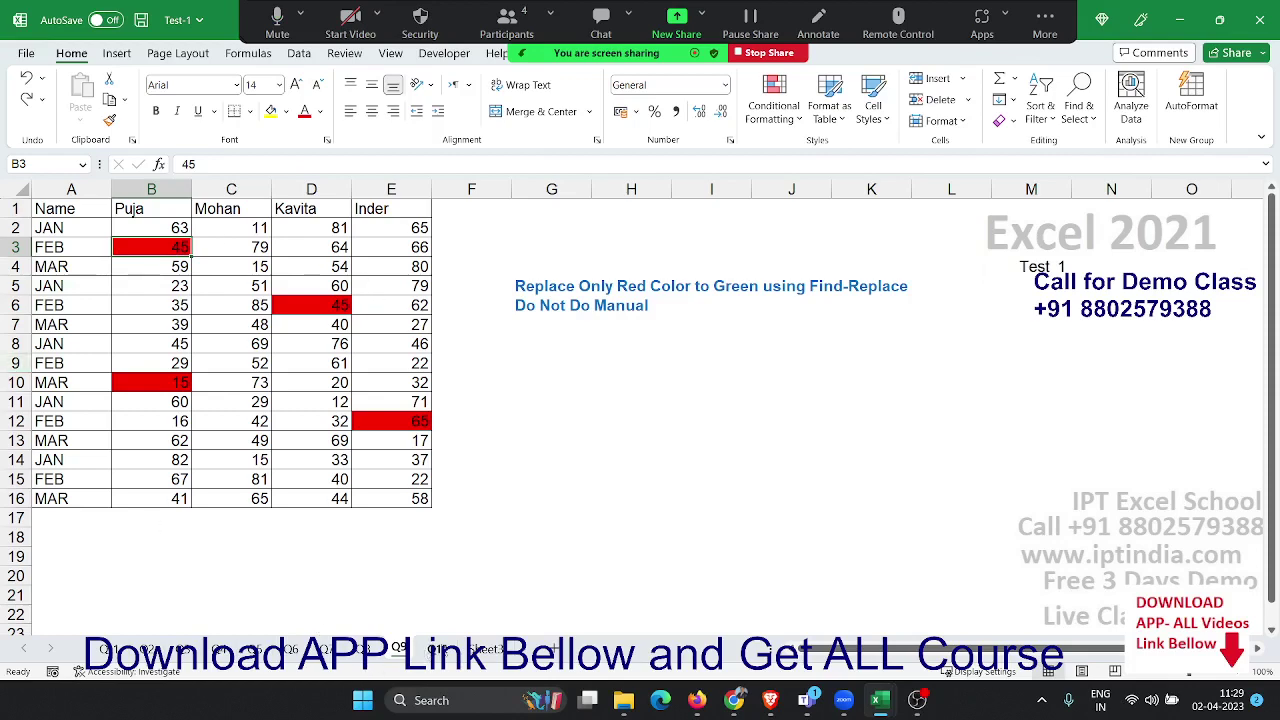
click(437, 649)
Look over the balance sheet exercise and save the Test-1 workbook.
click(846, 400)
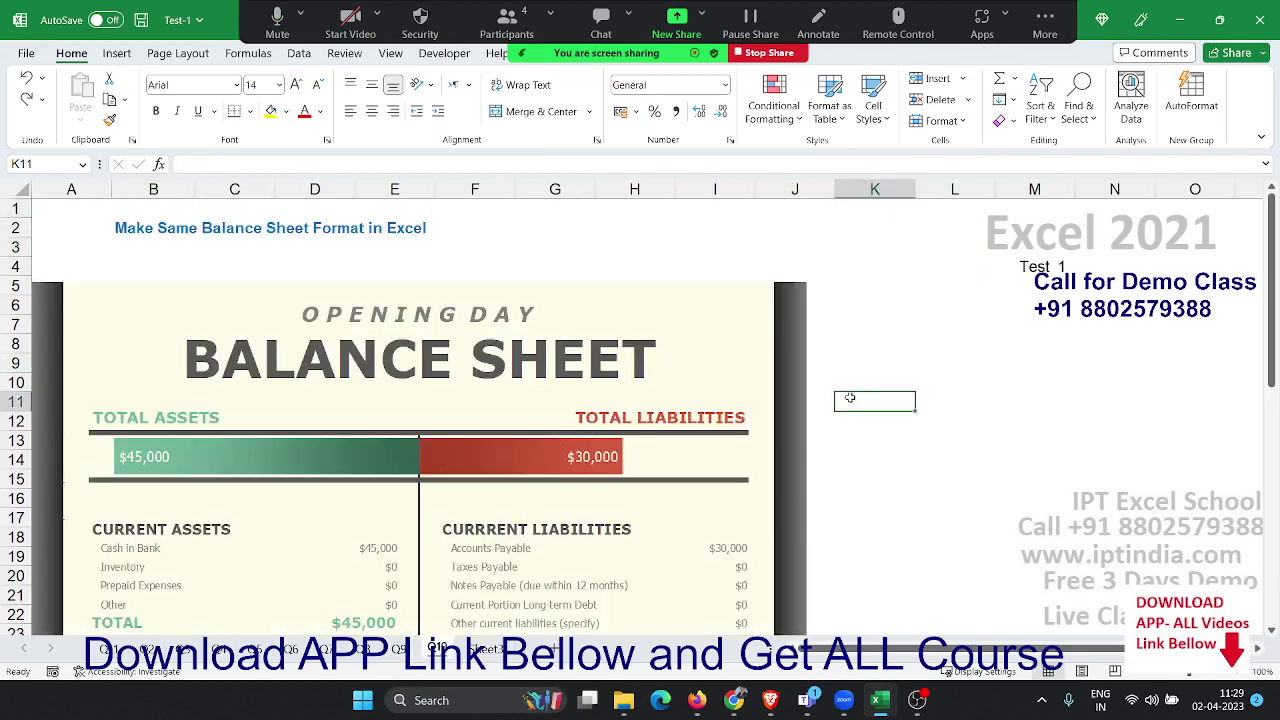
scroll(813, 409, down, 5)
scroll(813, 409, down, 2)
scroll(810, 412, down, 1)
scroll(808, 415, down, 2)
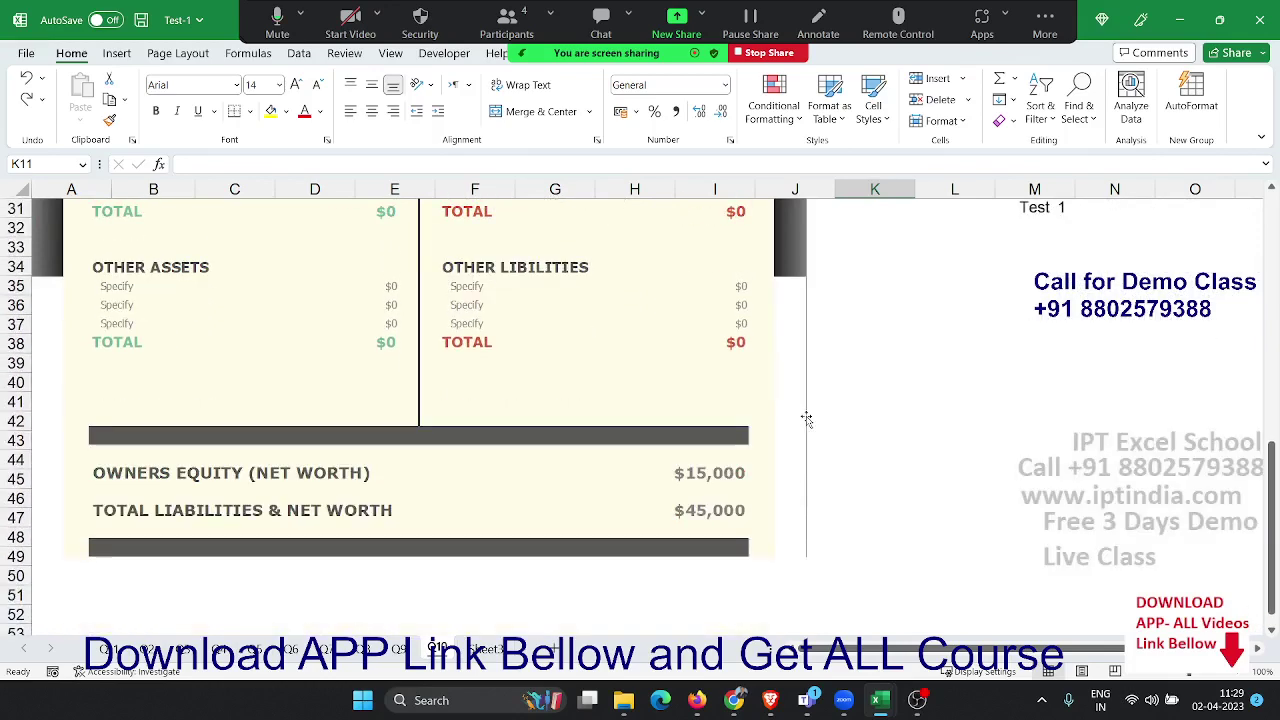
scroll(806, 419, up, 3)
scroll(806, 419, up, 3)
scroll(806, 419, up, 4)
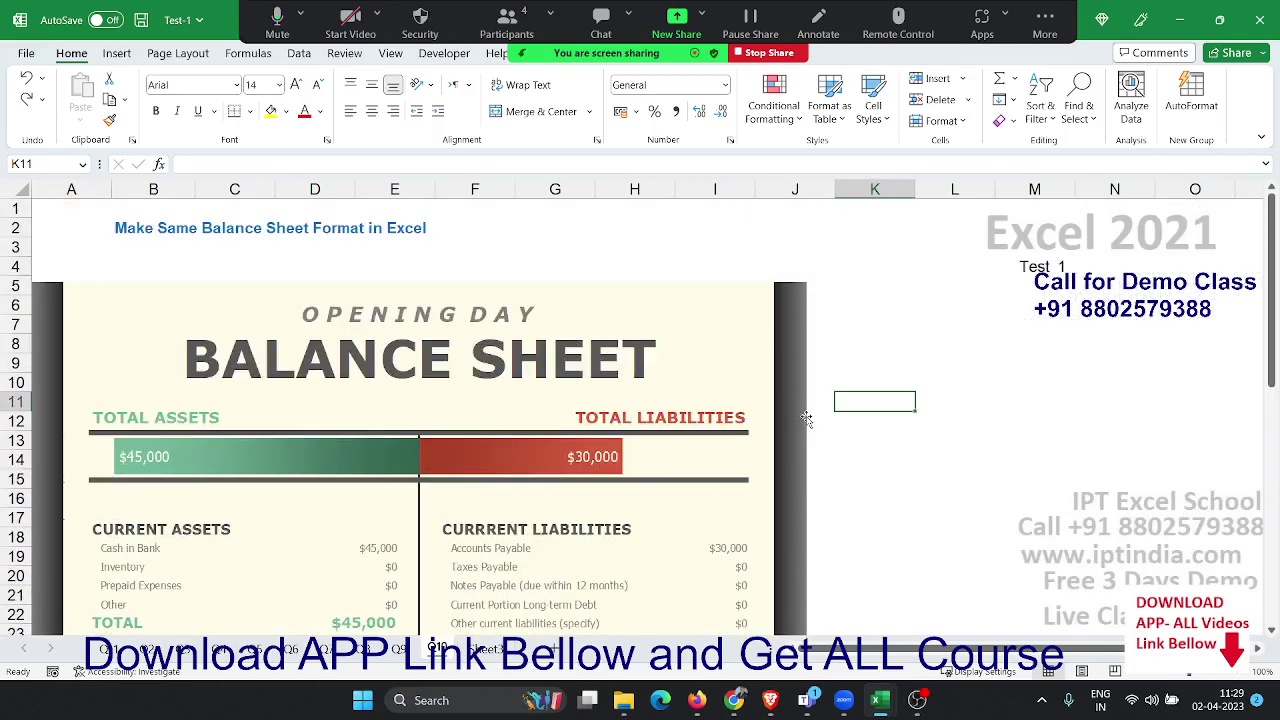
click(146, 21)
Close Test-1 and Day-15 FILTER Data, answering the save prompt, then bring up WhatsApp Web in Firefox.
click(1055, 368)
scroll(1030, 390, down, 4)
scroll(1025, 392, down, 2)
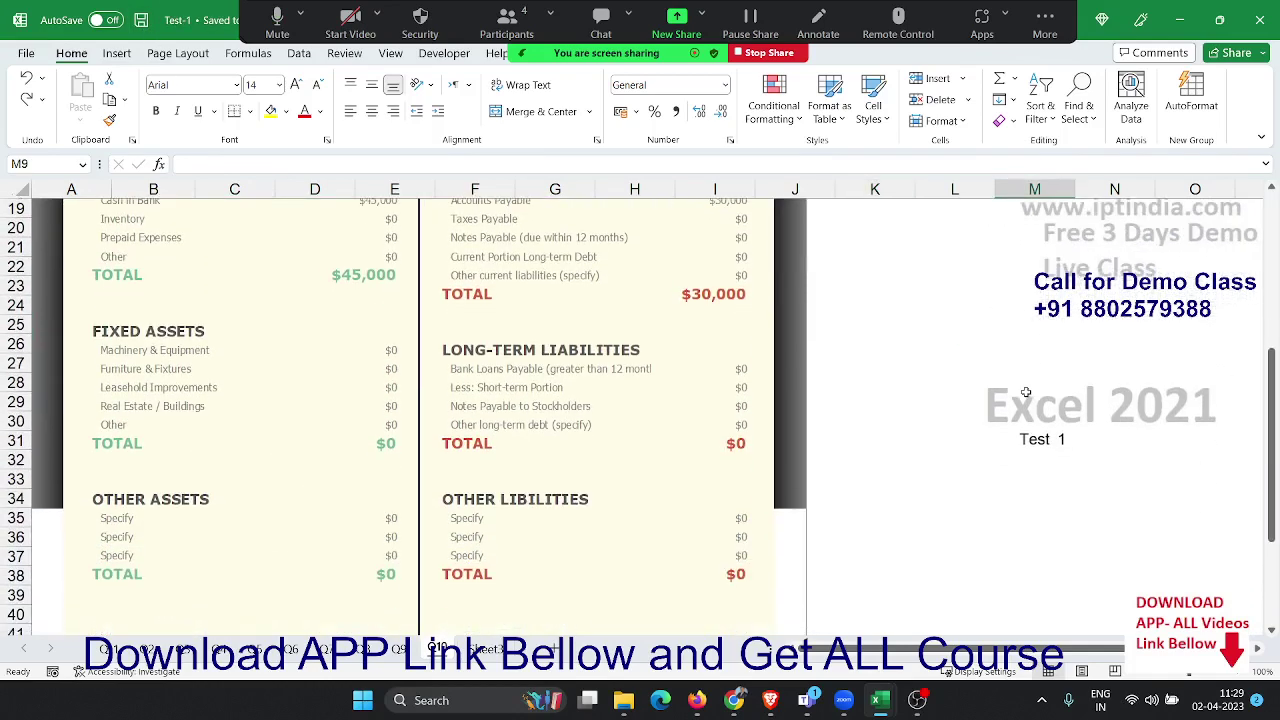
scroll(1025, 392, up, 3)
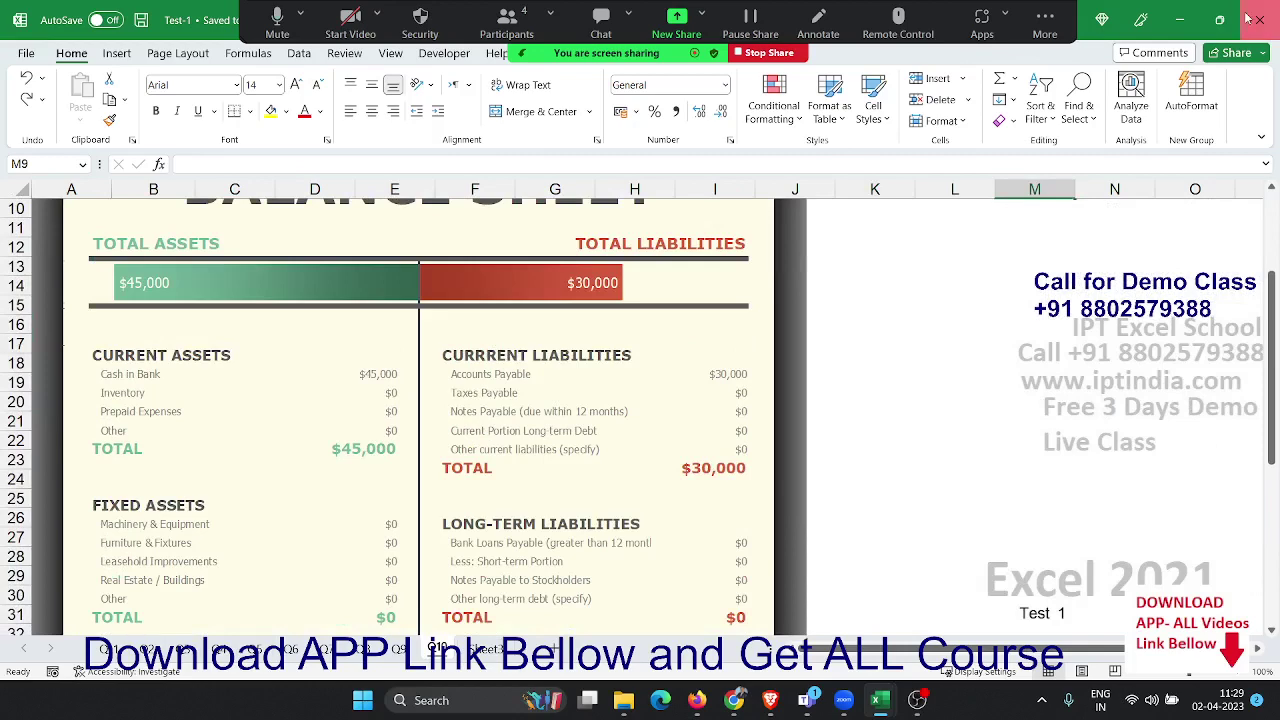
click(1250, 19)
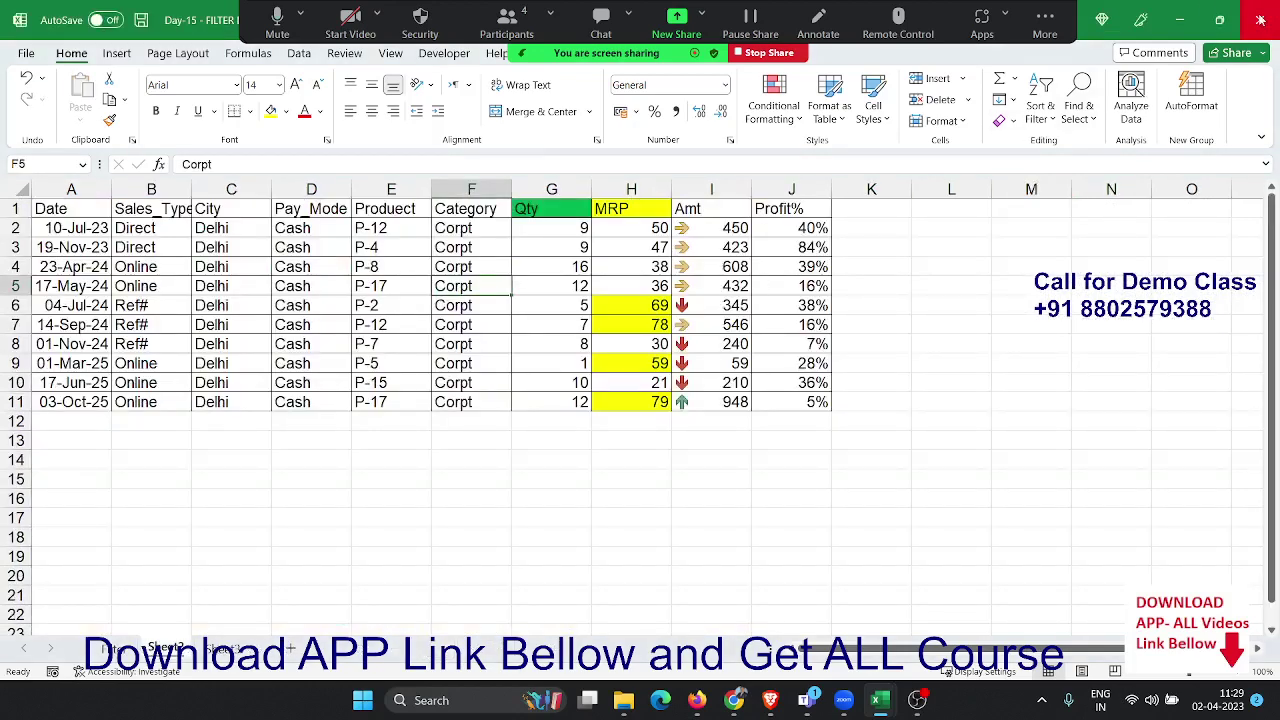
click(1260, 19)
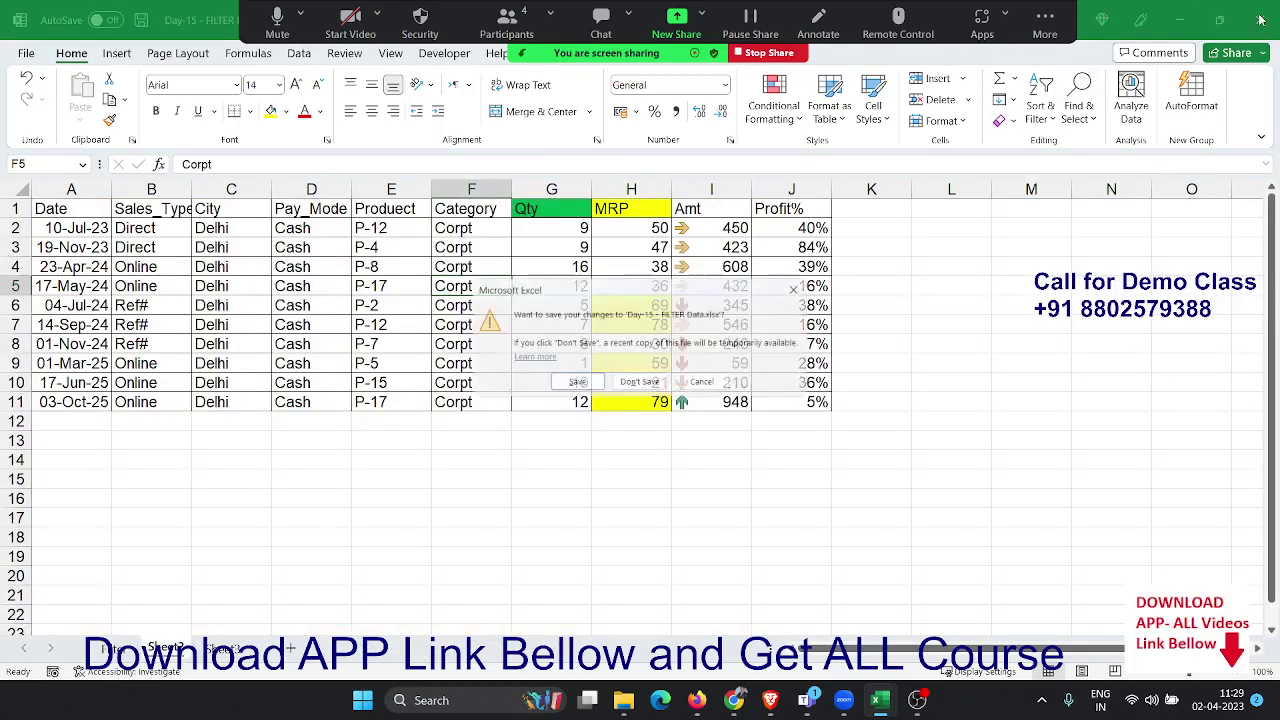
click(598, 386)
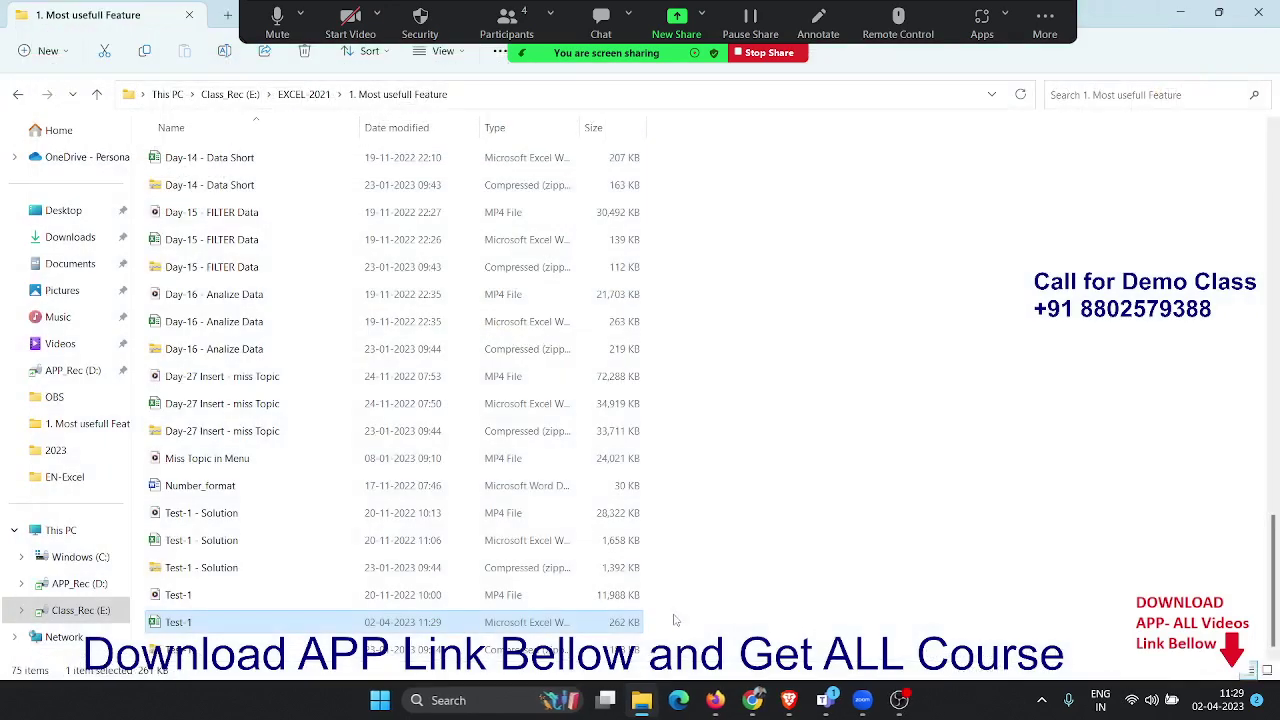
click(716, 700)
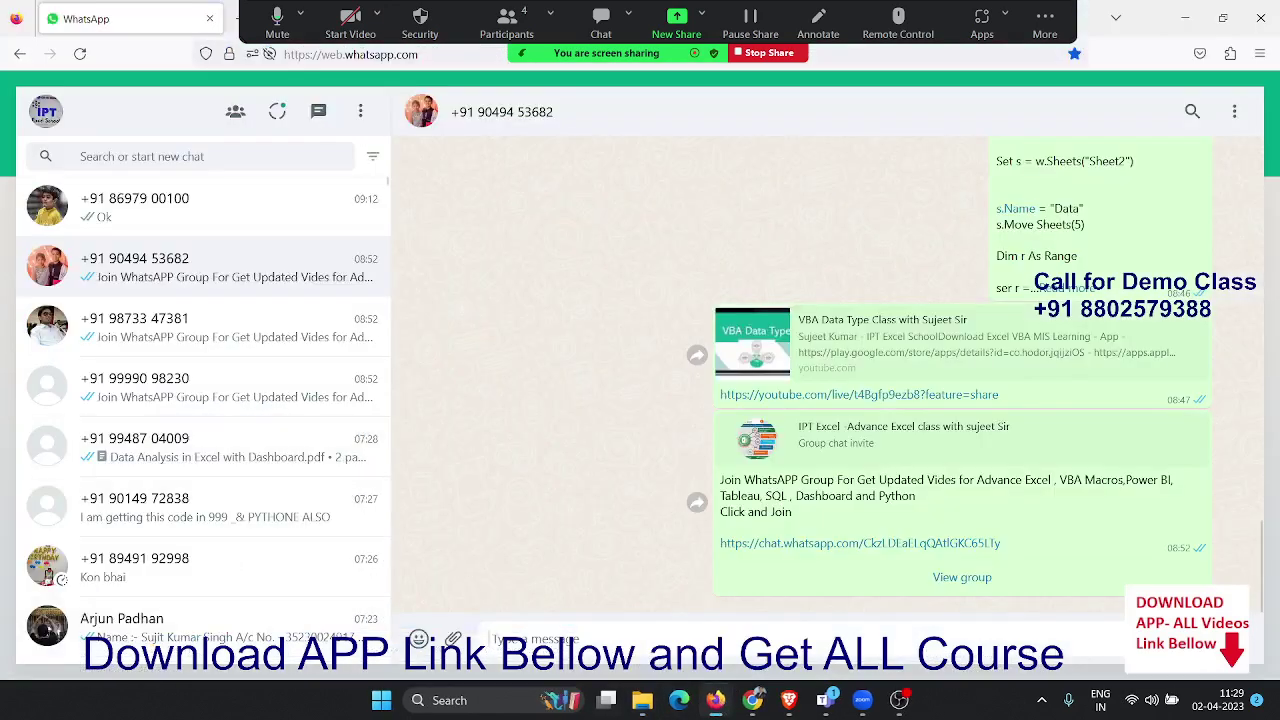
click(764, 703)
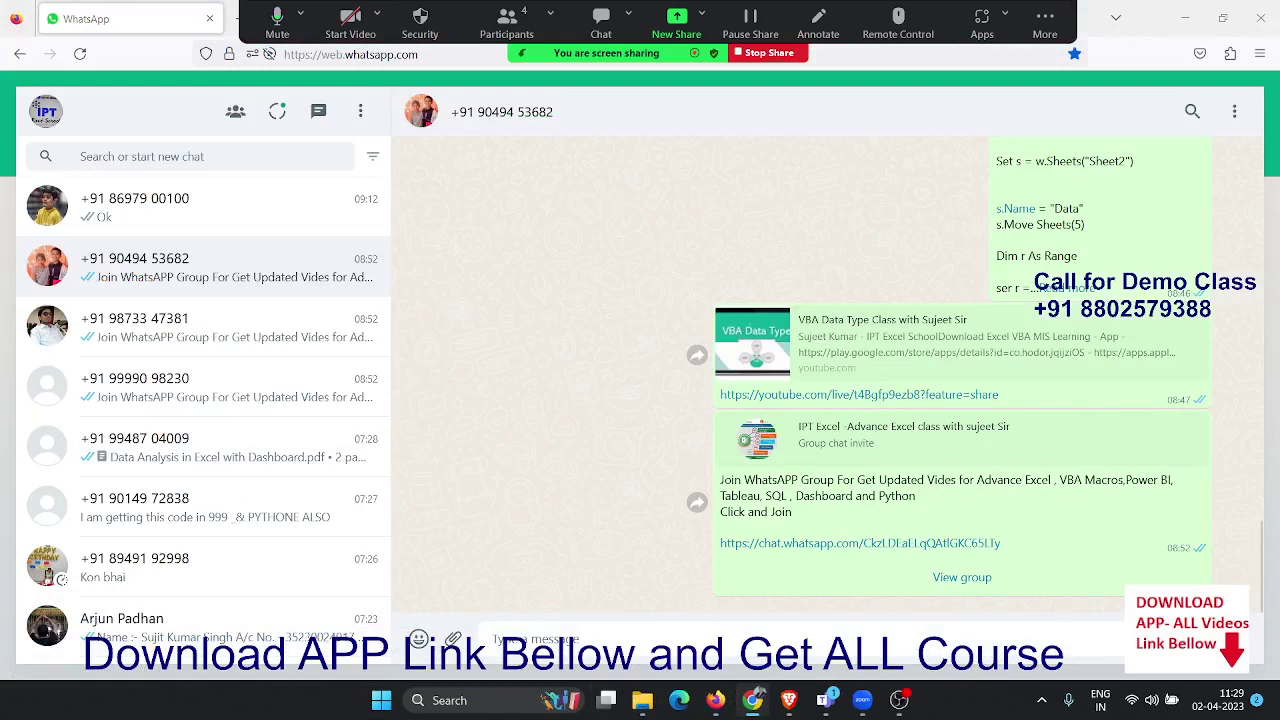